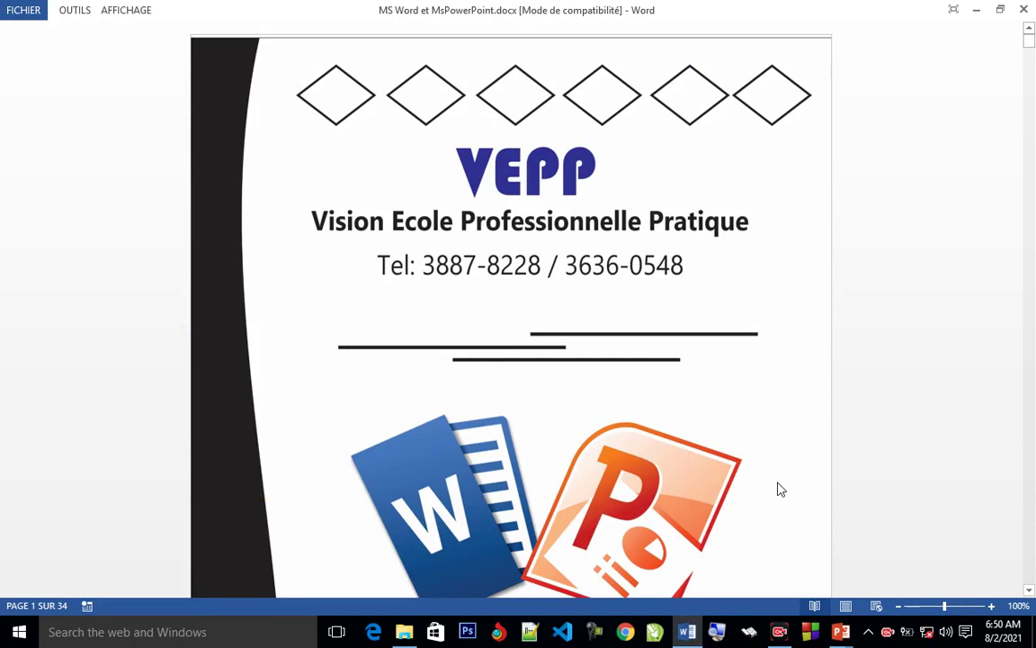
Read through the MS Word et MsPowerPoint.docx course from the cover to the Ms-Word definition, launching and environment sections
scroll(781, 489, down, 4)
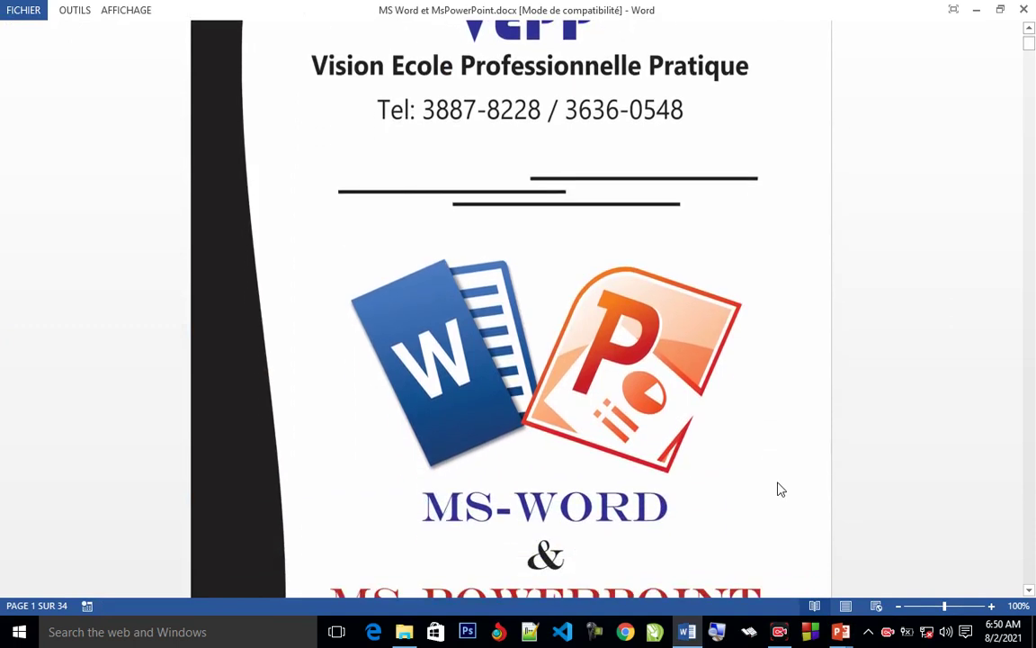
scroll(781, 488, up, 1)
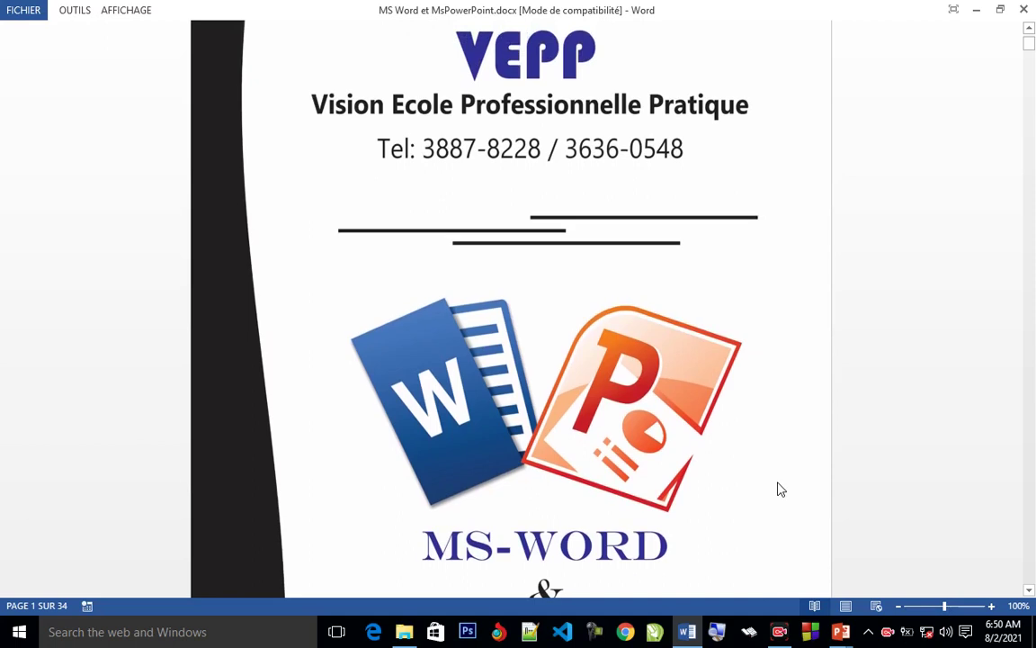
scroll(781, 488, down, 6)
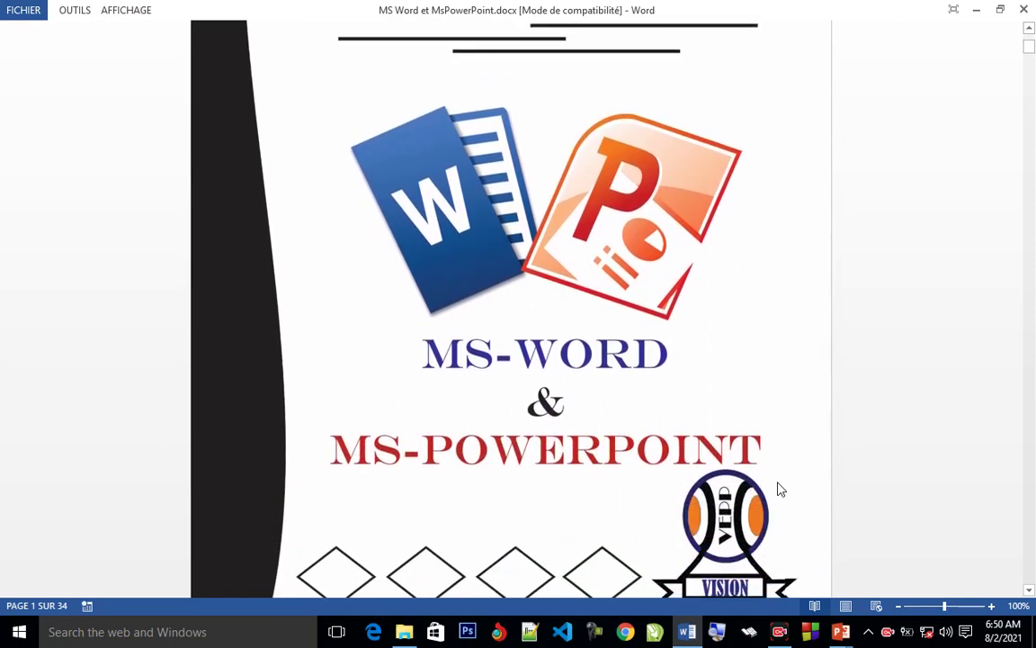
scroll(781, 489, down, 4)
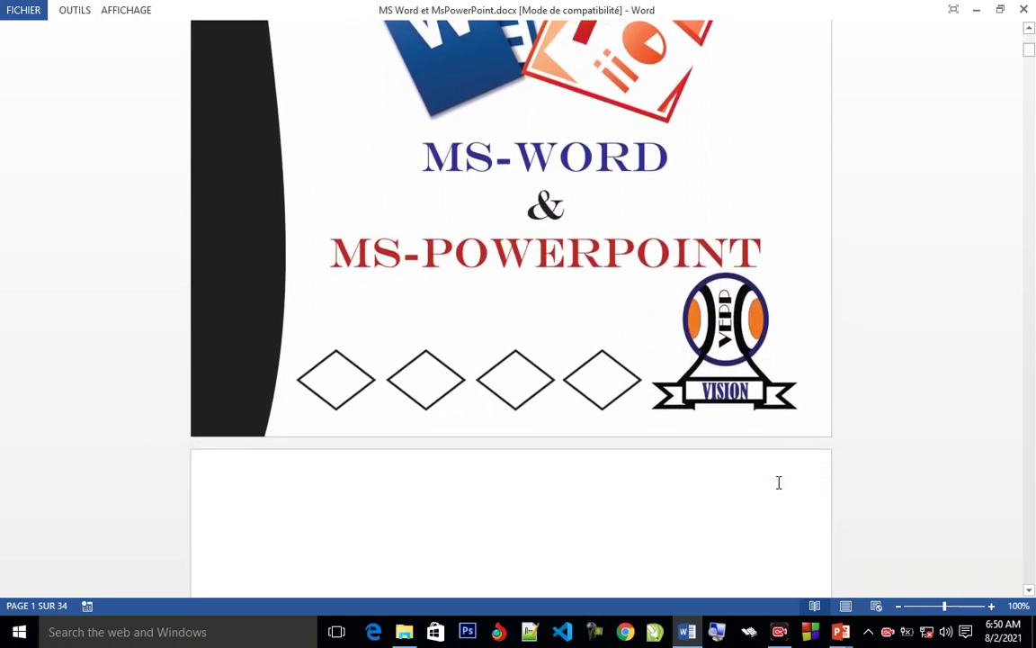
scroll(779, 483, down, 2)
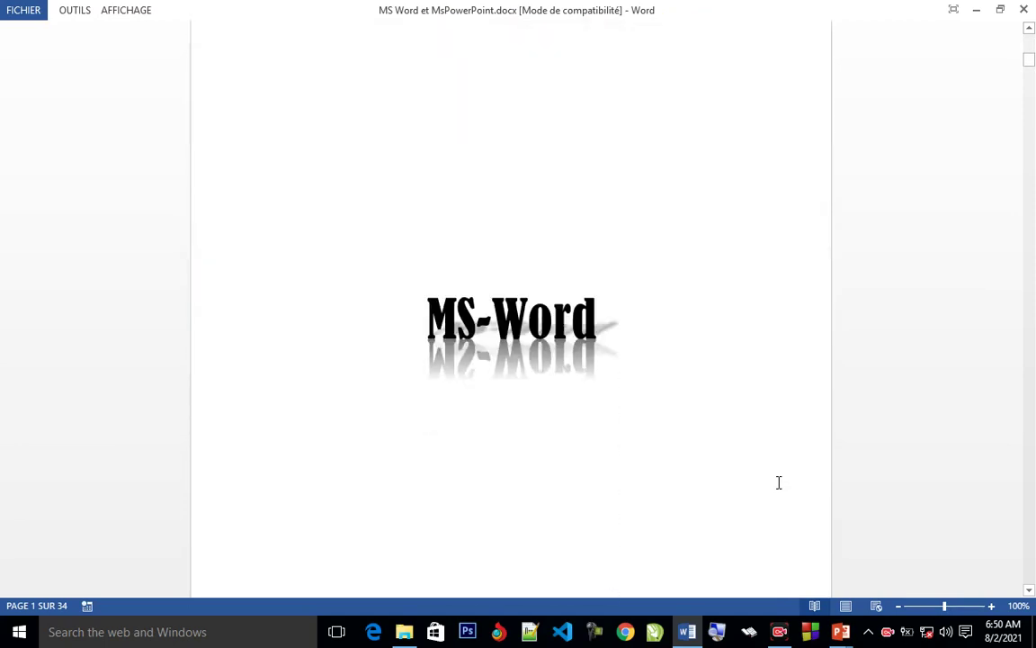
scroll(779, 483, down, 15)
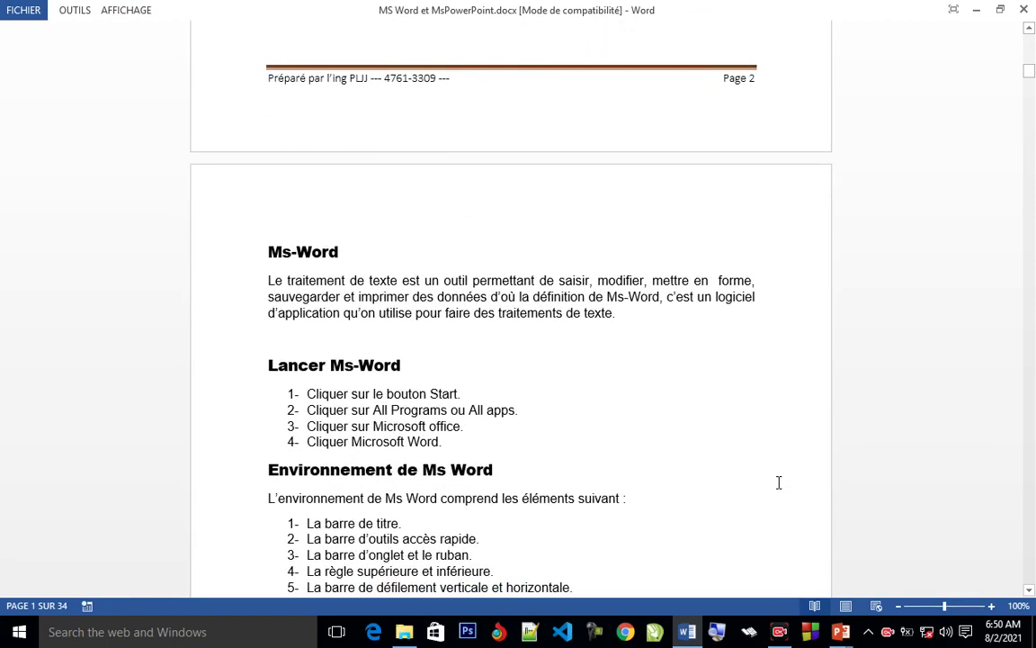
scroll(779, 483, down, 3)
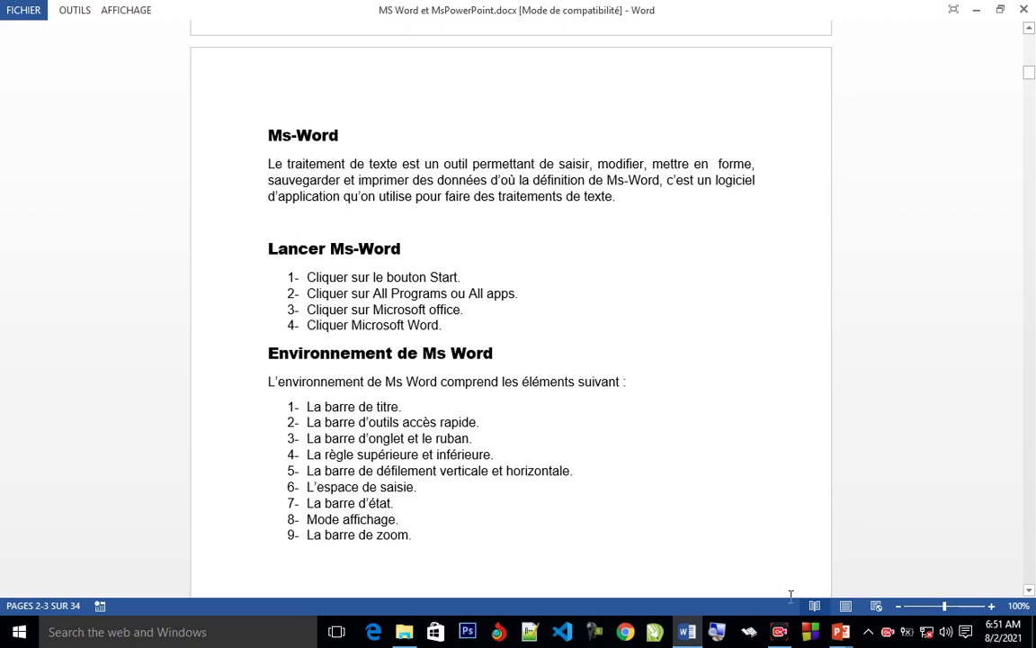
Switch to the WordPartie 1, Introduction.pptx presentation in PowerPoint and change the "Définition de MS.Word" bullet to a check mark
mouse_move(839, 632)
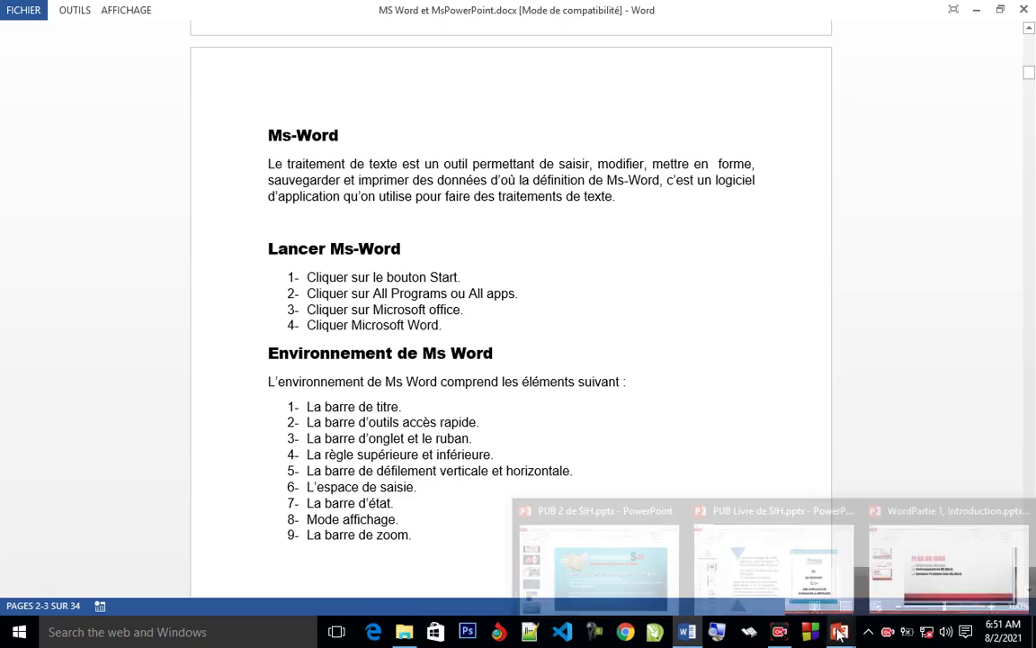
click(903, 567)
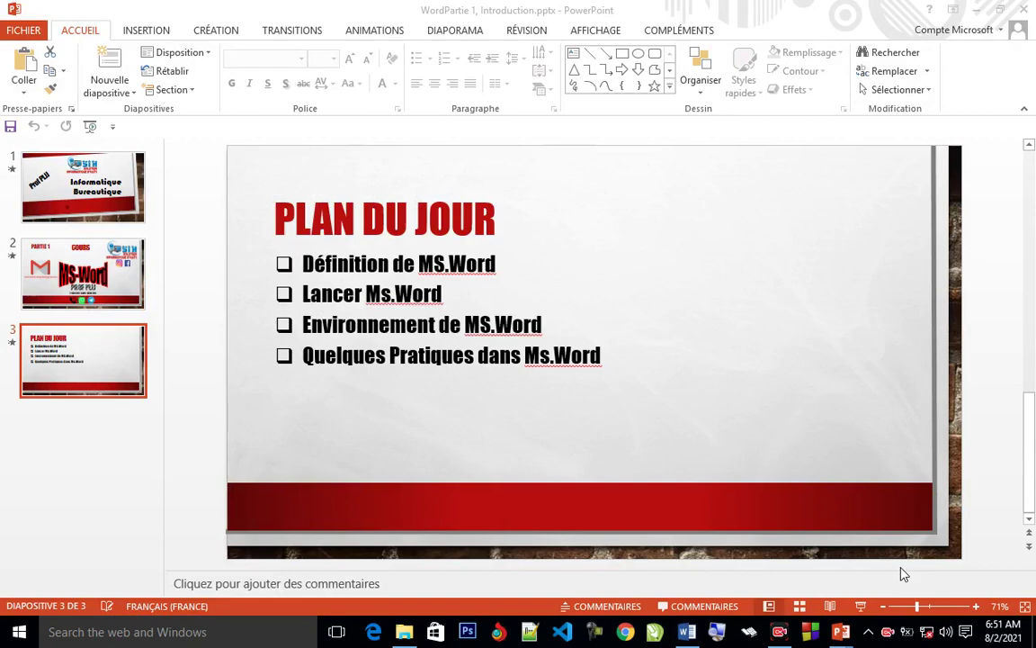
click(303, 263)
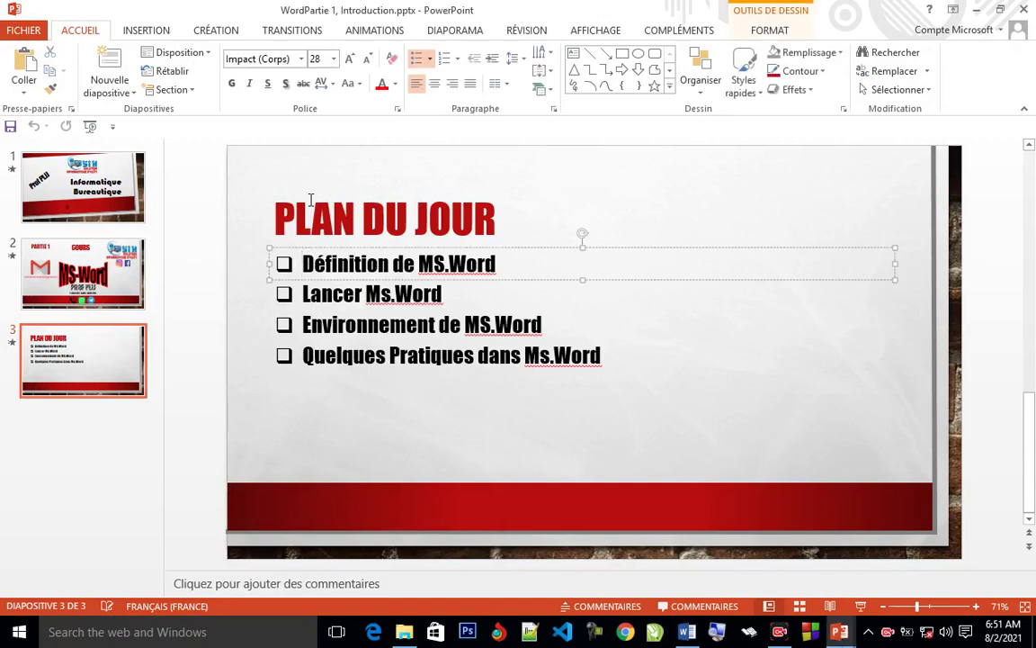
click(432, 59)
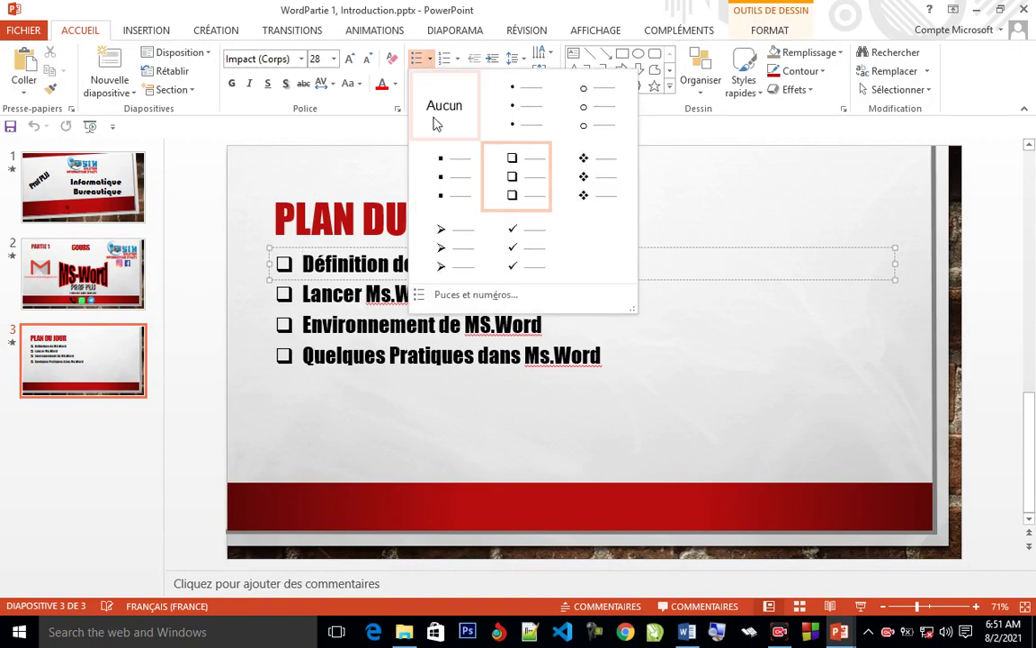
click(526, 257)
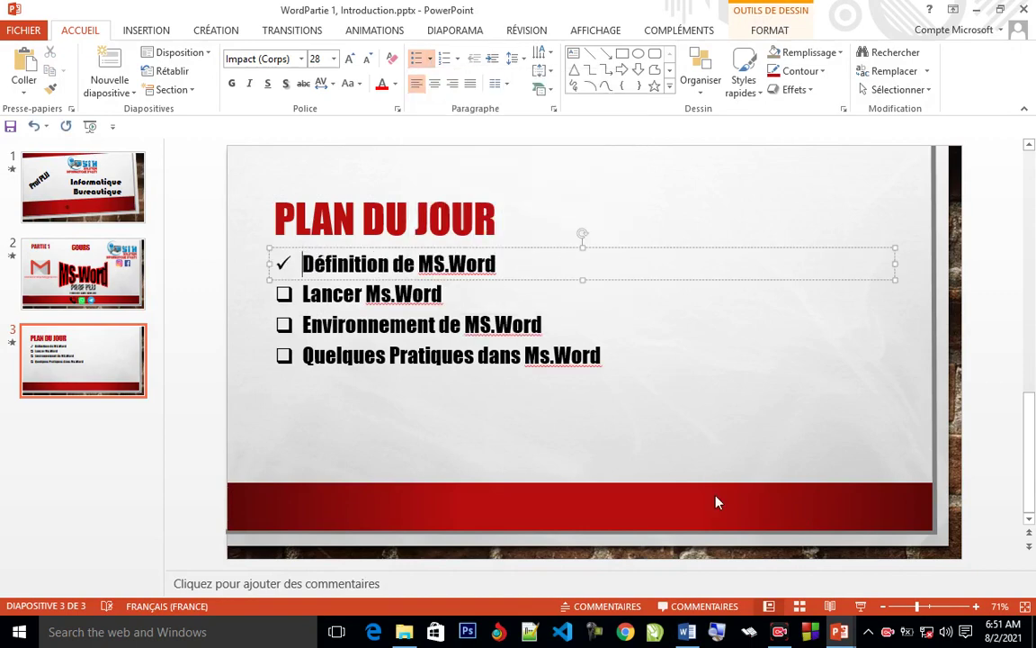
Return to the course document in Word, display all installed Windows apps and inspect the contents of the Microsoft Office folder
click(686, 632)
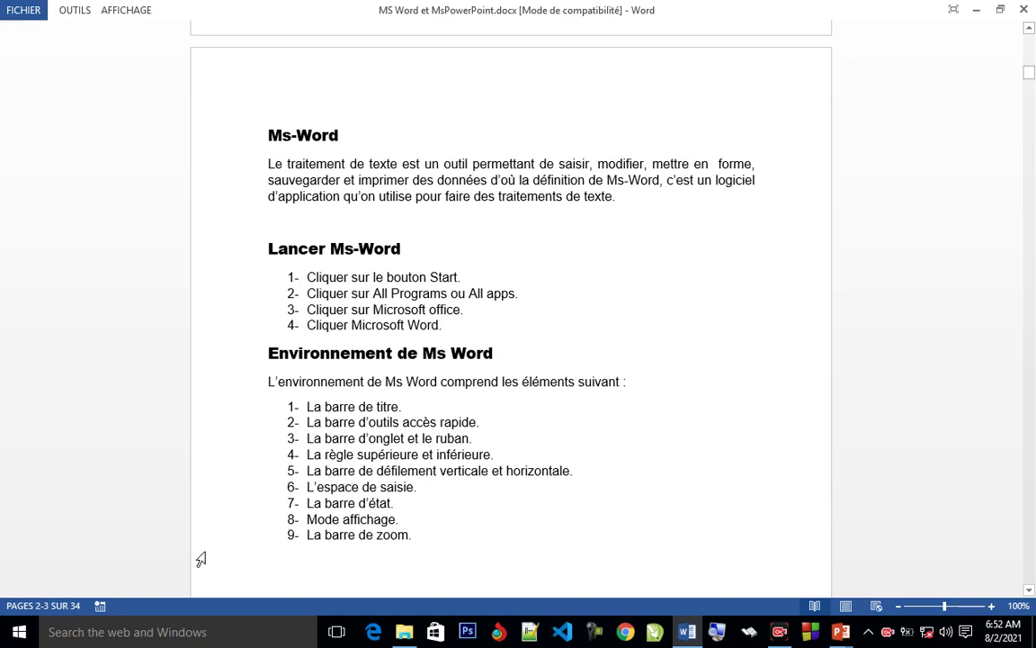
click(30, 639)
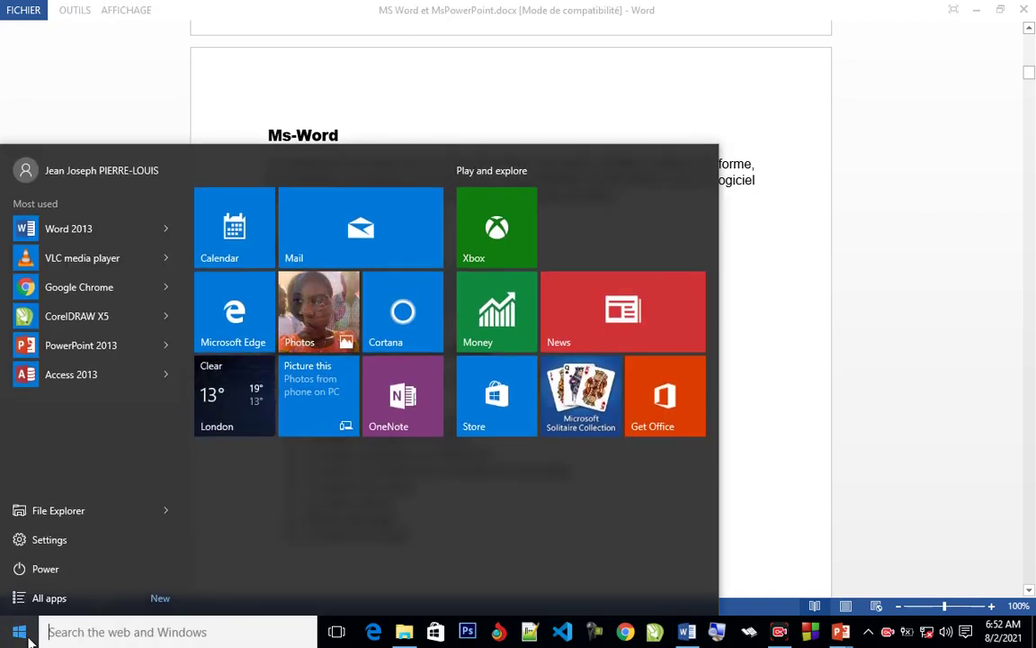
click(74, 599)
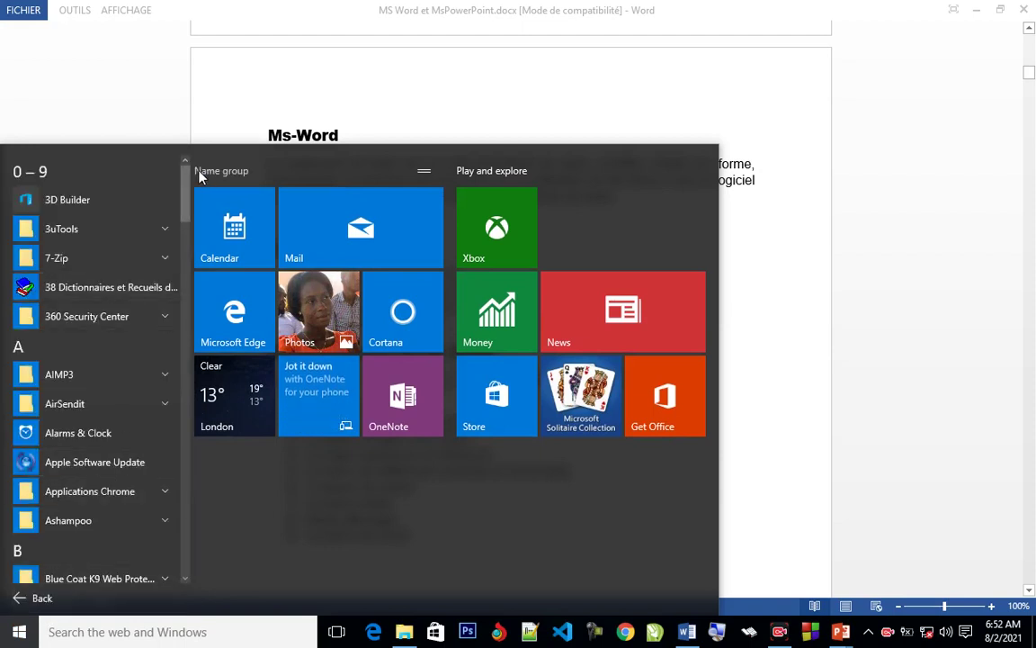
drag(187, 198, 190, 388)
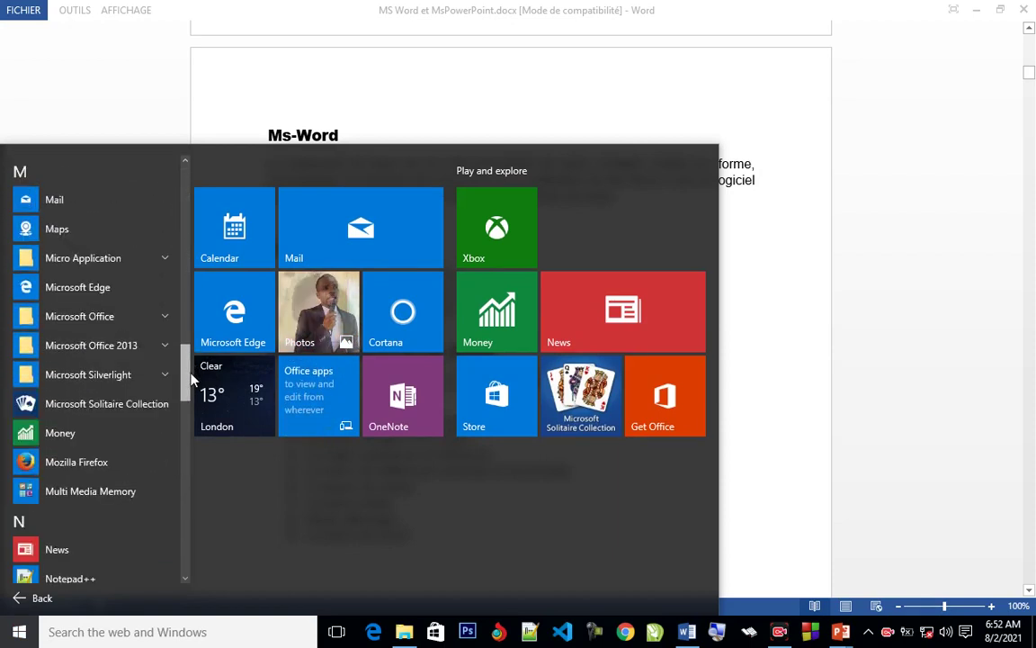
click(167, 329)
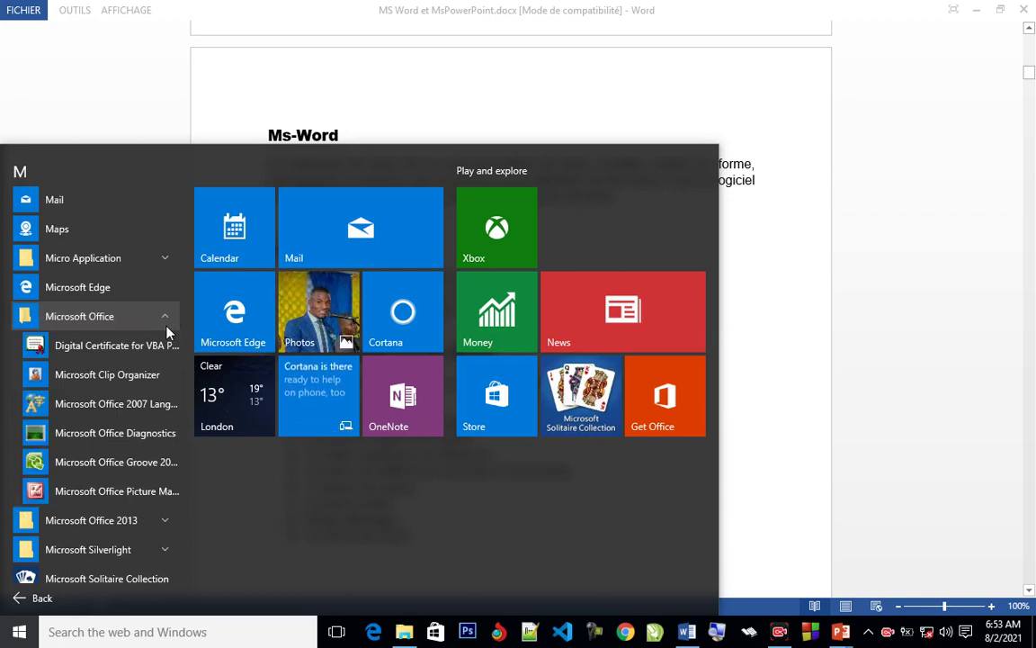
click(167, 331)
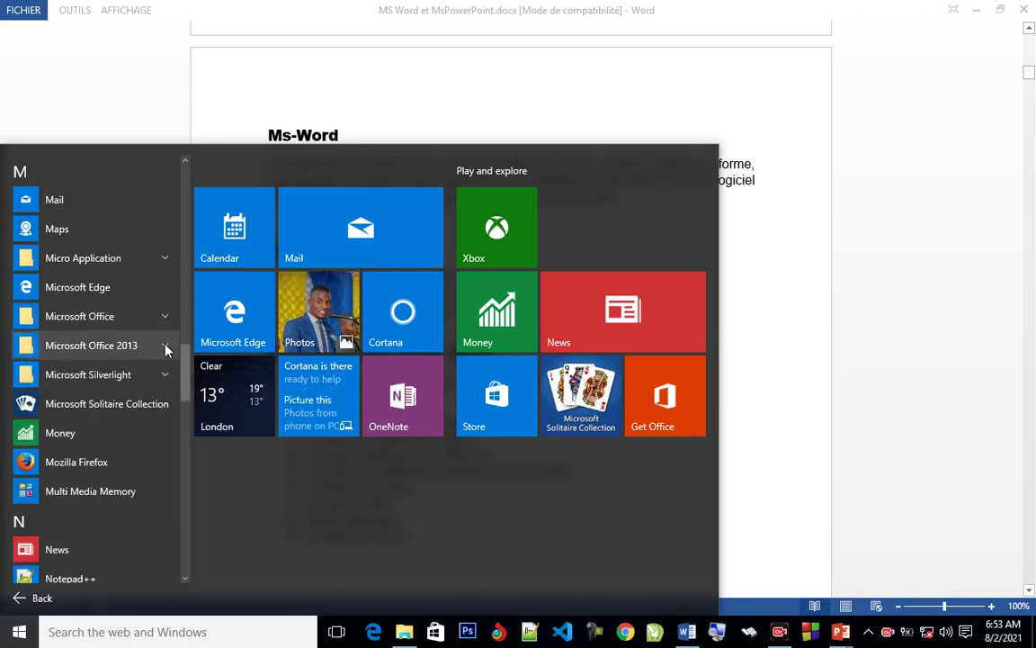
Launch Word 2013 from the Microsoft Office 2013 app folder and create a blank document
click(165, 347)
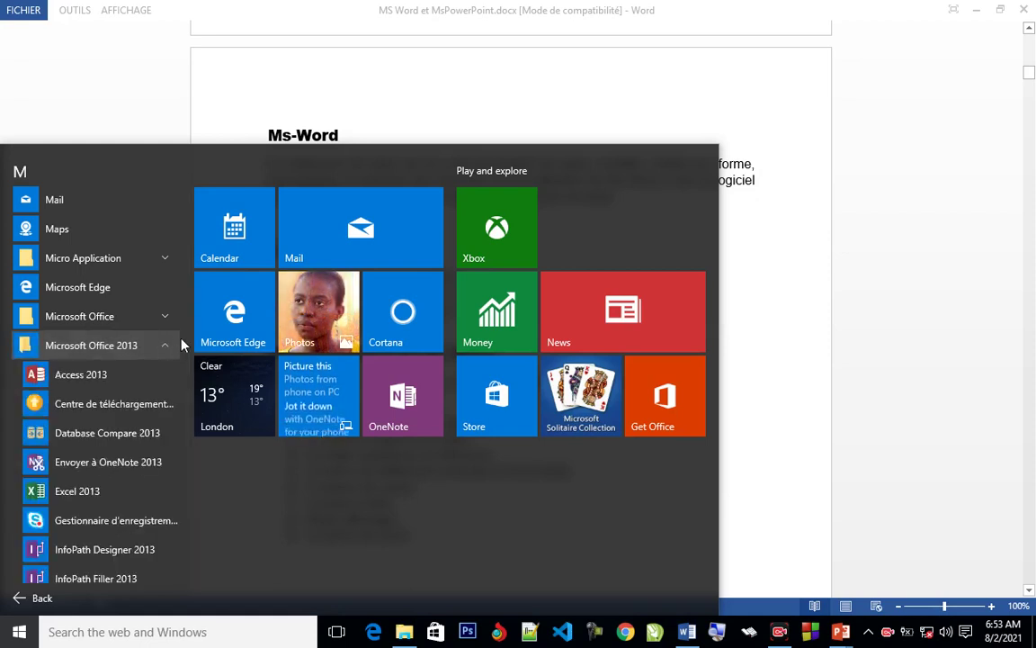
drag(186, 338, 187, 380)
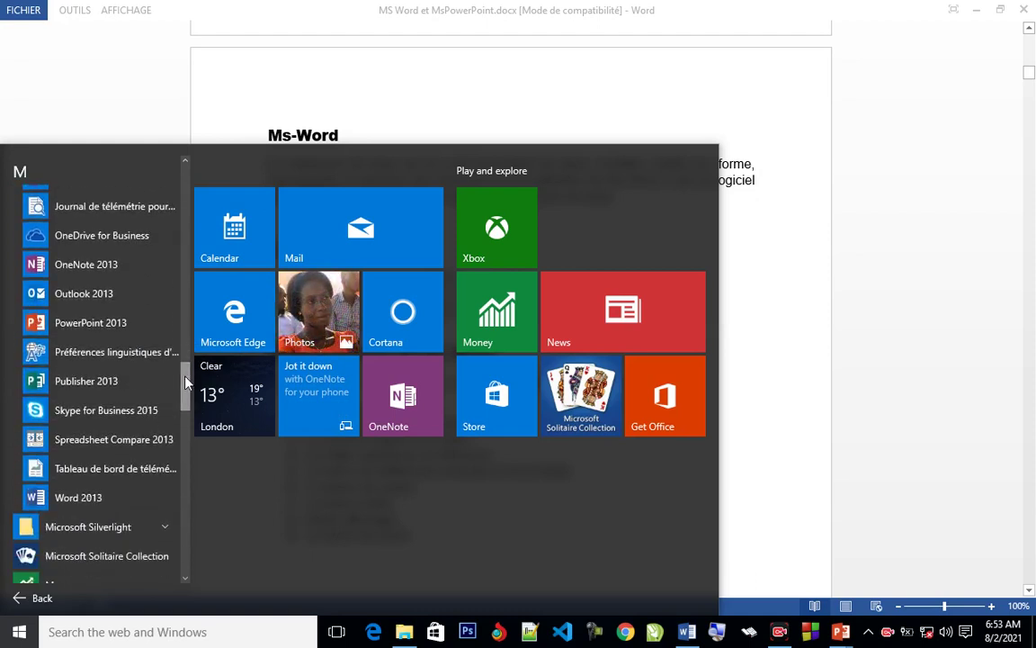
click(111, 497)
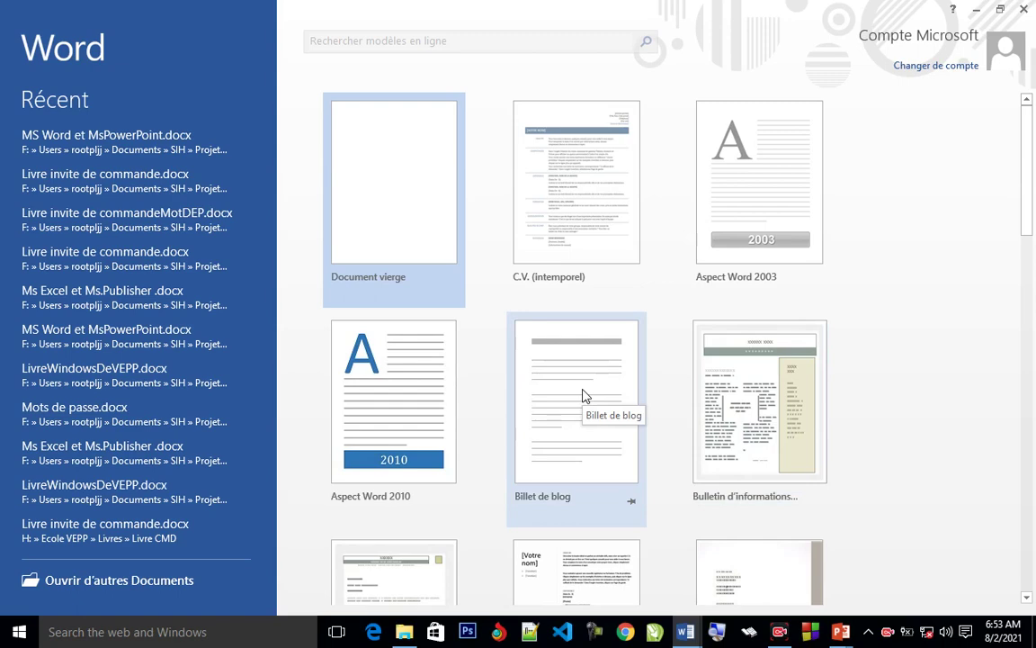
click(429, 253)
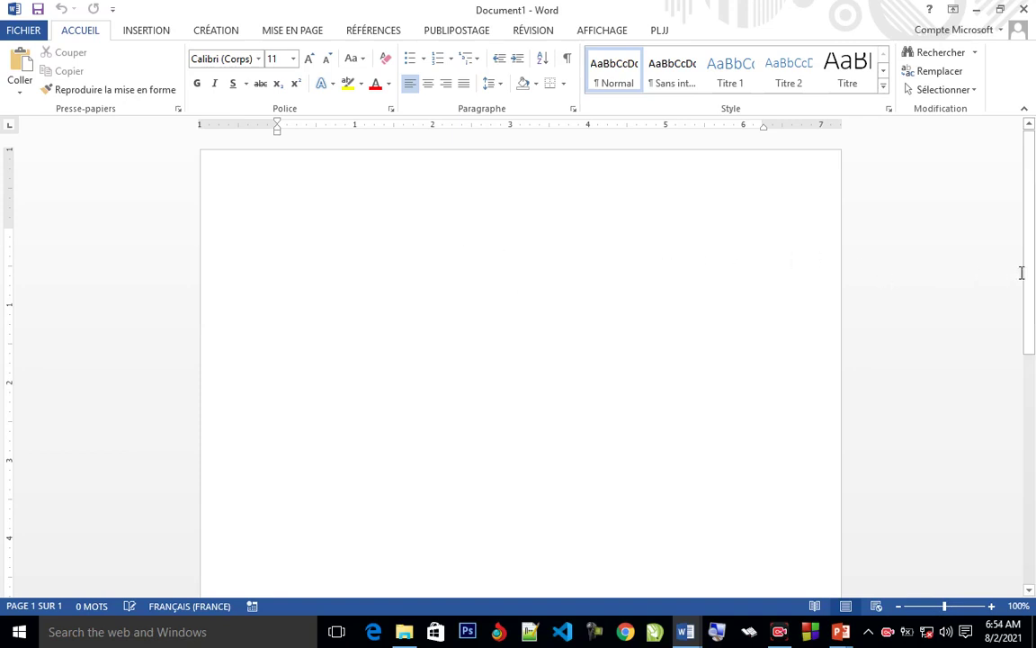
Minimize all the open Word, PowerPoint and File Explorer windows to reveal the Windows desktop
drag(1029, 279, 1022, 247)
click(978, 14)
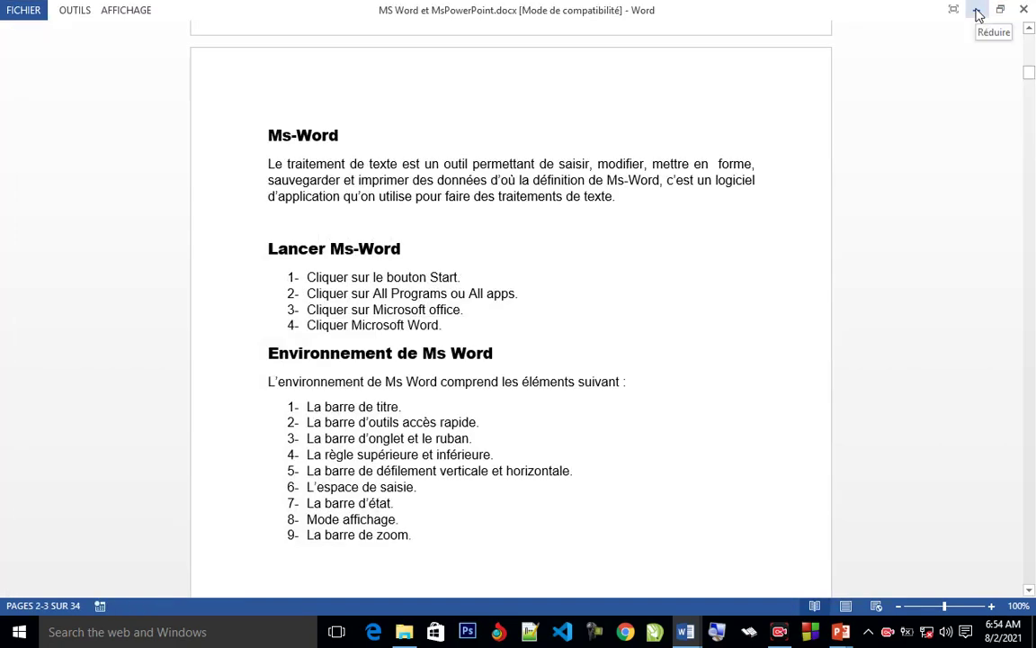
click(978, 13)
click(978, 13)
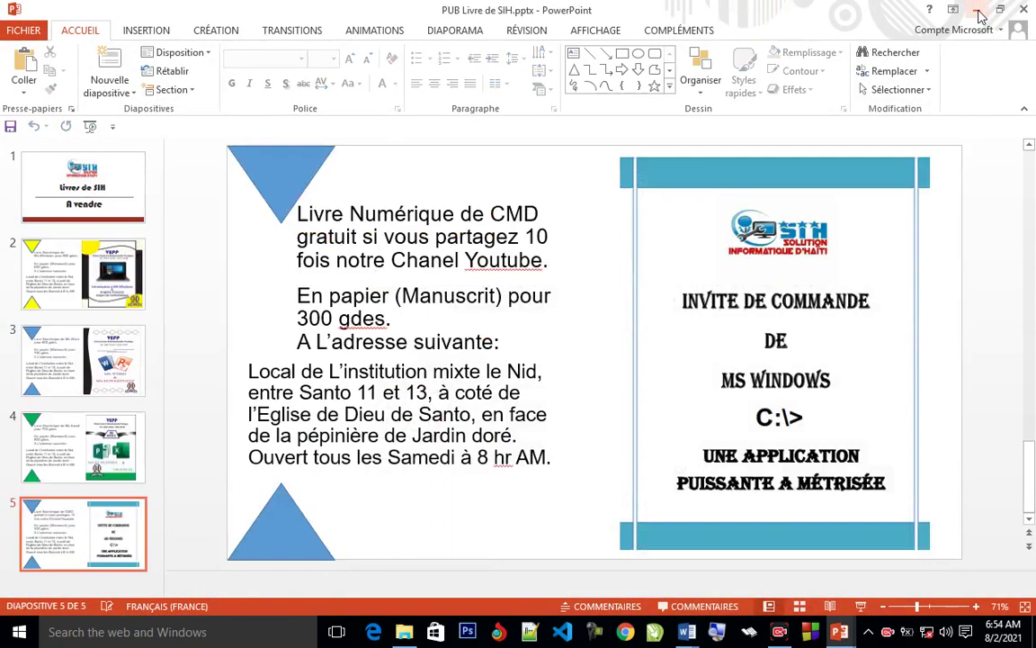
click(978, 13)
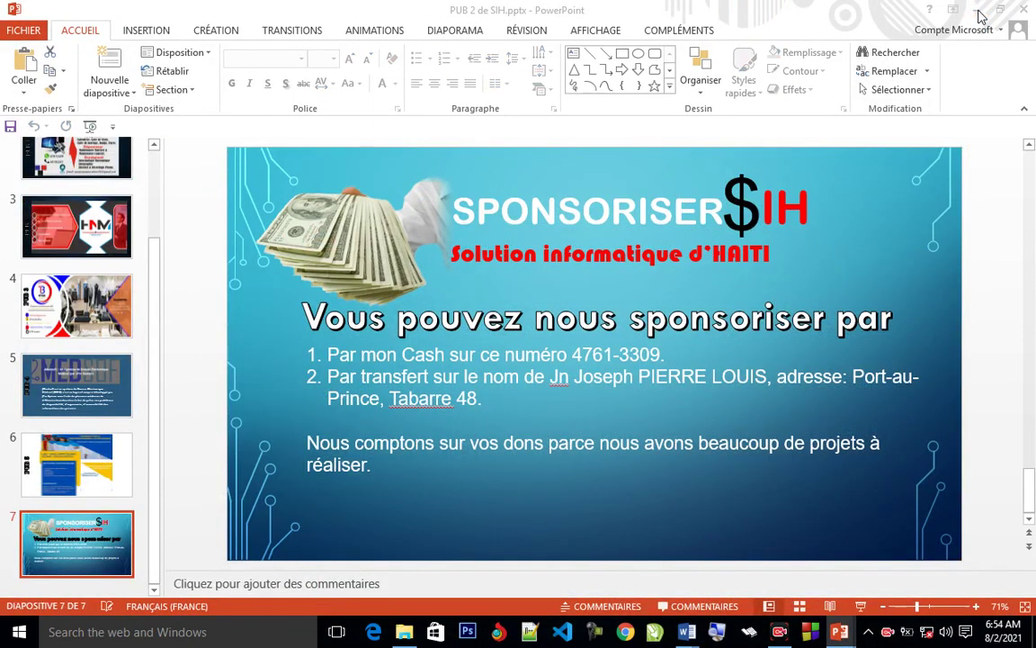
click(978, 14)
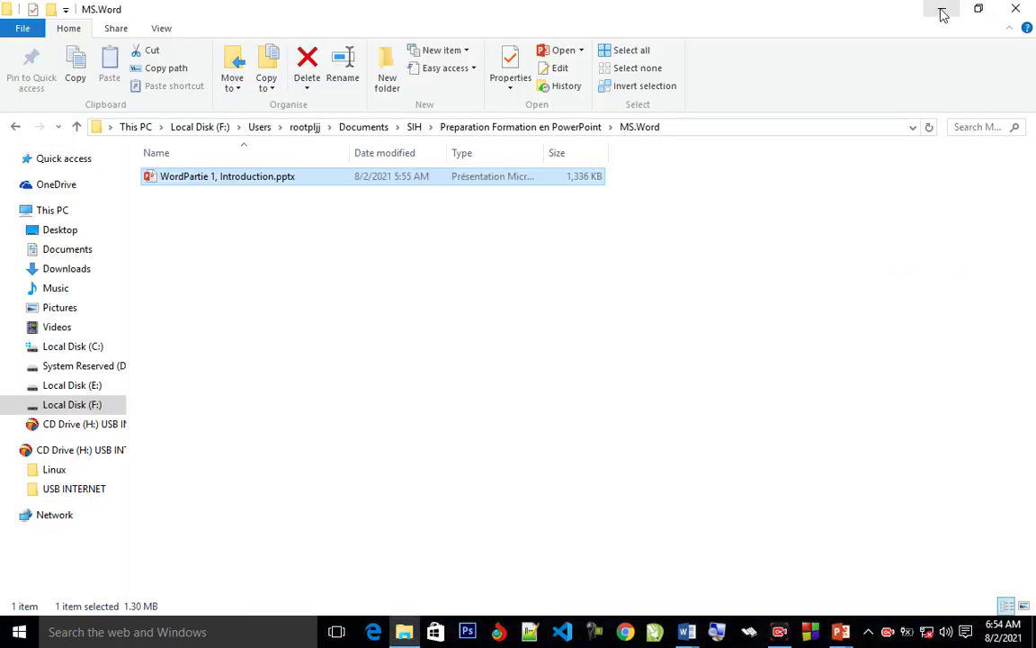
click(943, 14)
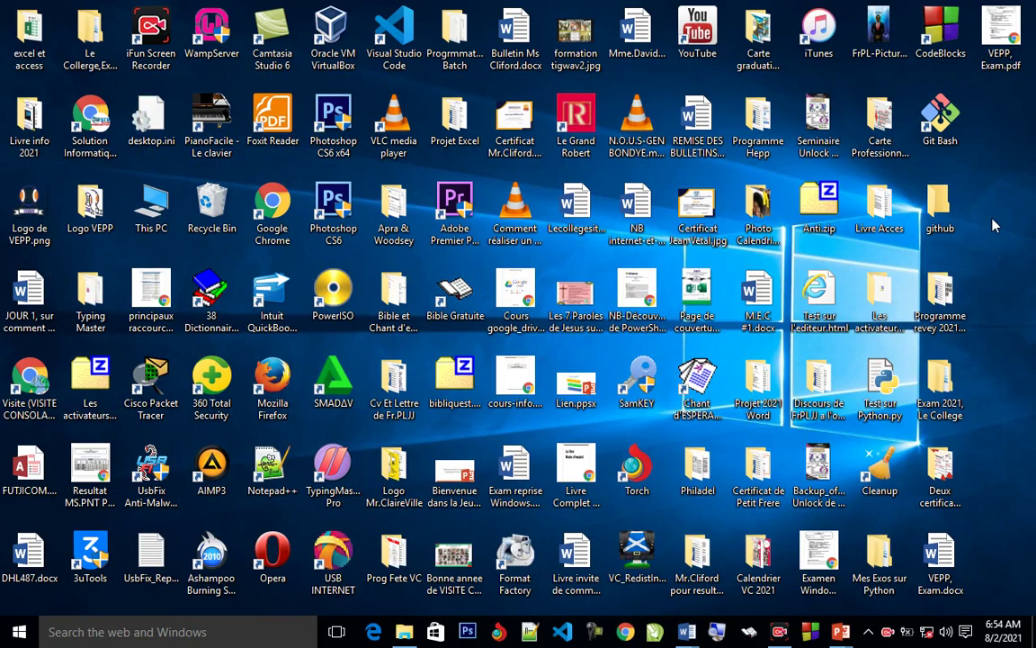
Launch Word with the Run command Winword, maximize its window and create a blank document
key(super+r)
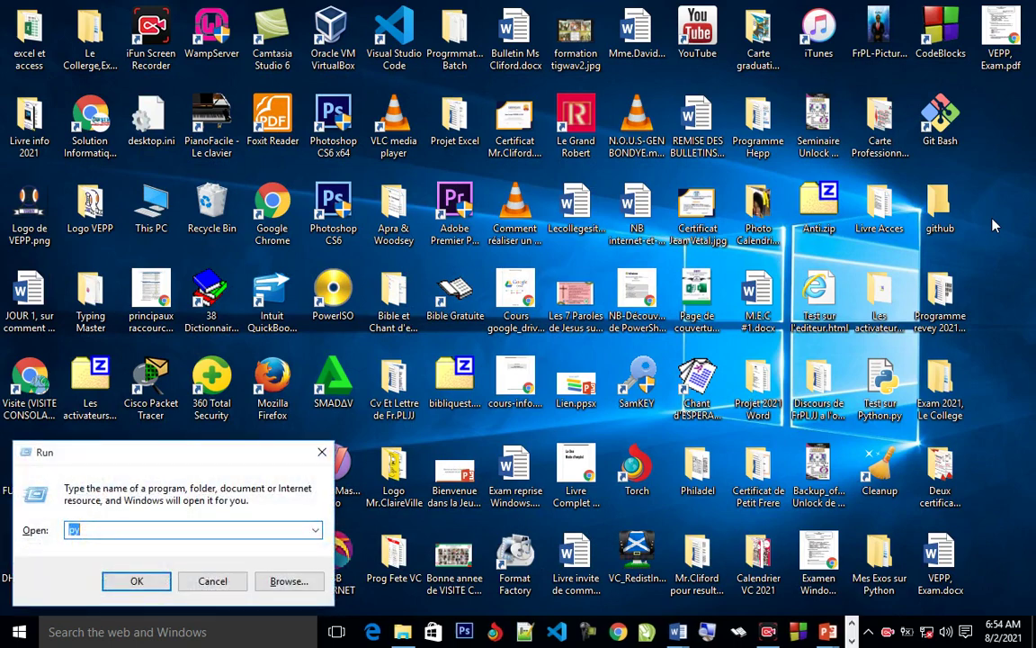
text(w)
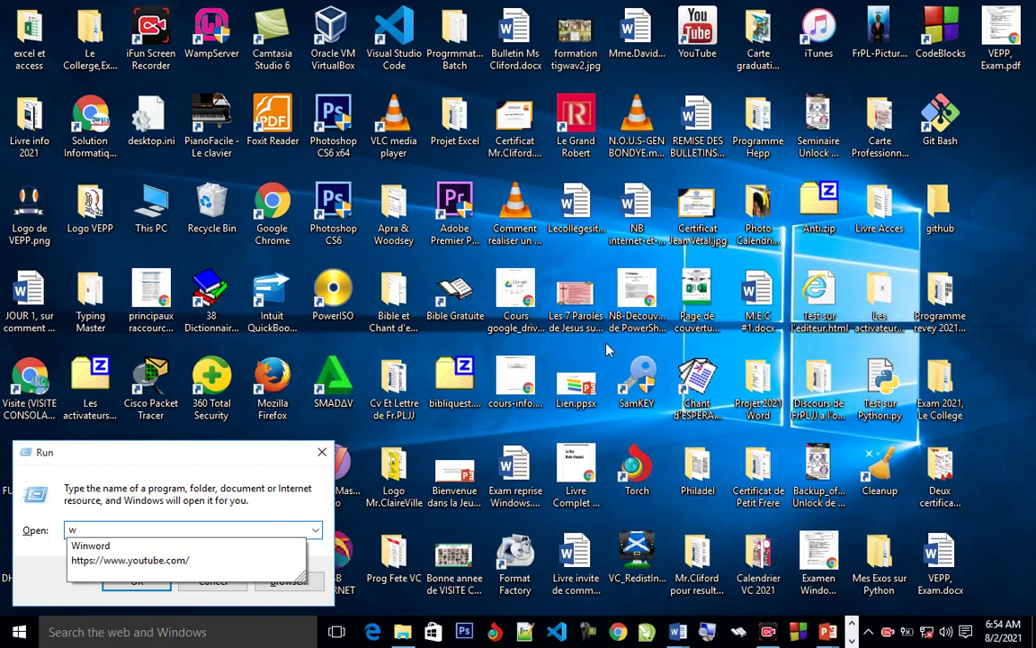
click(118, 546)
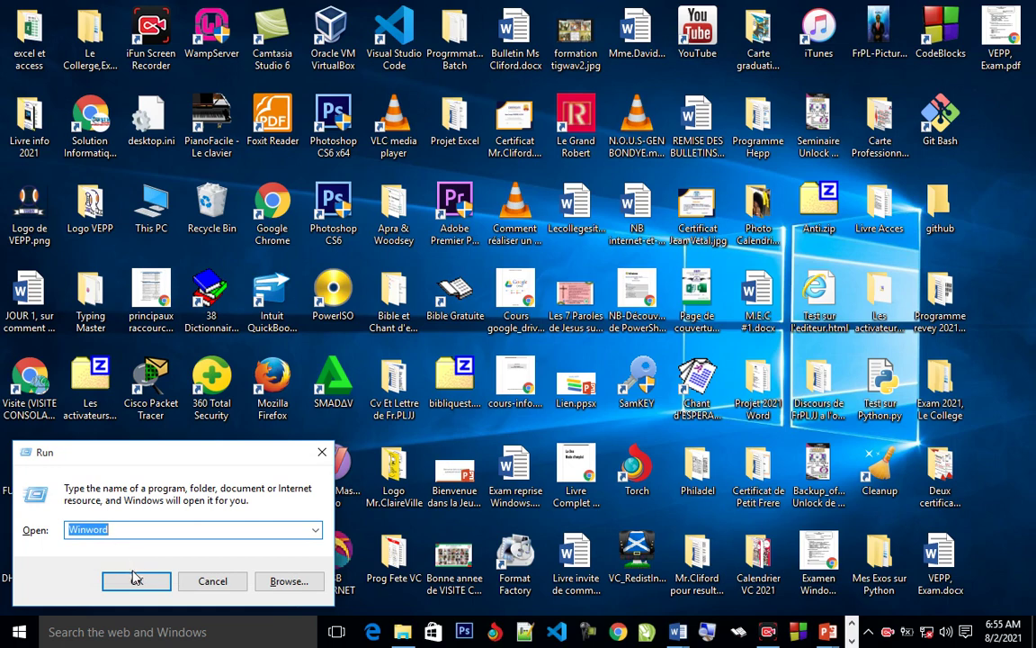
click(136, 582)
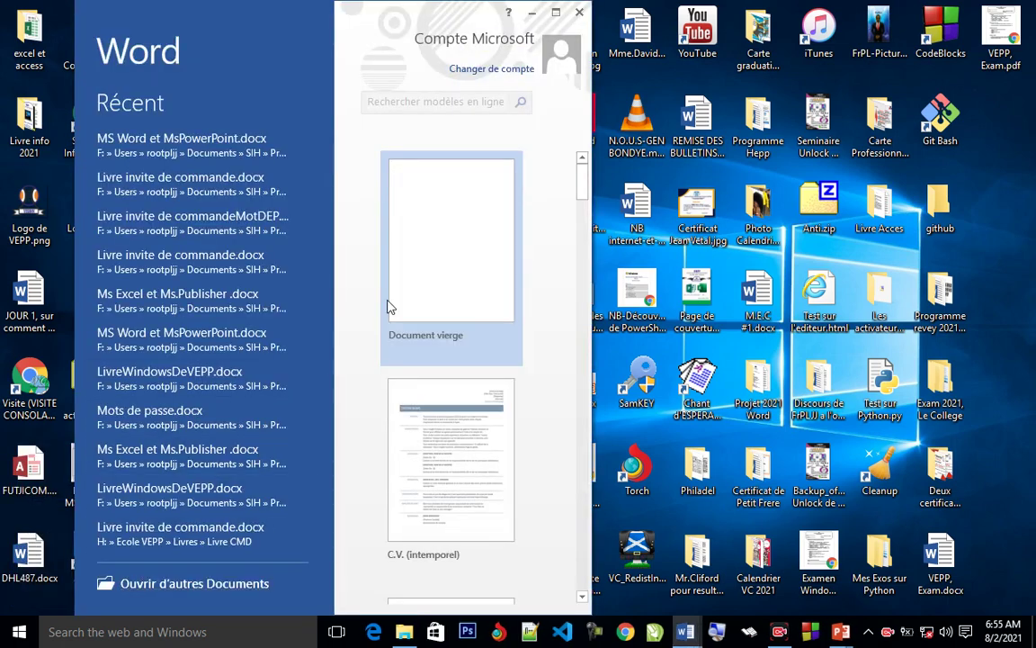
click(555, 13)
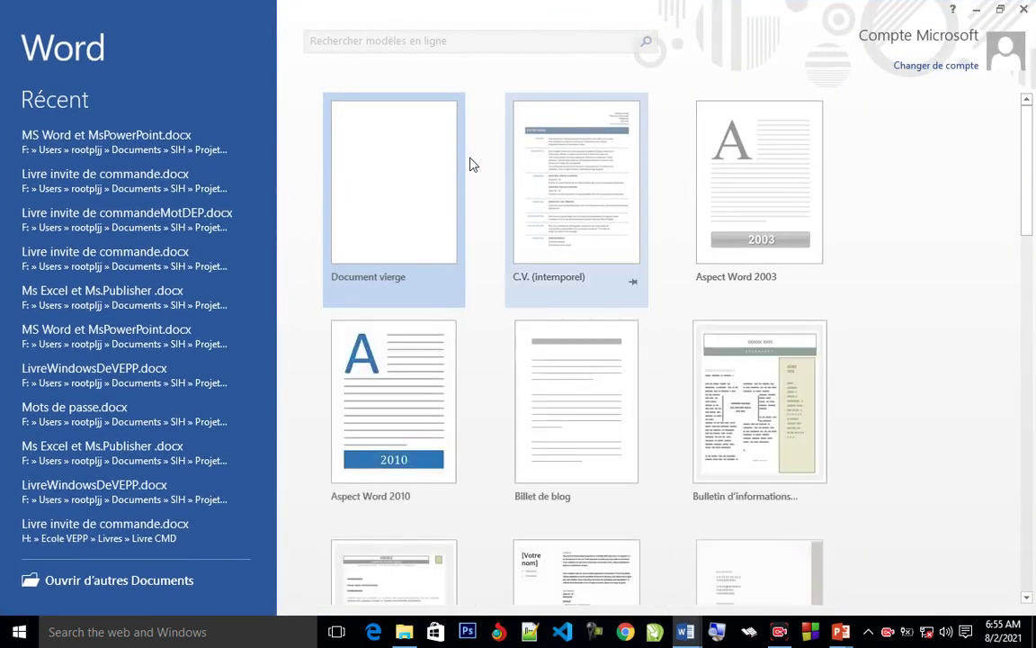
click(419, 190)
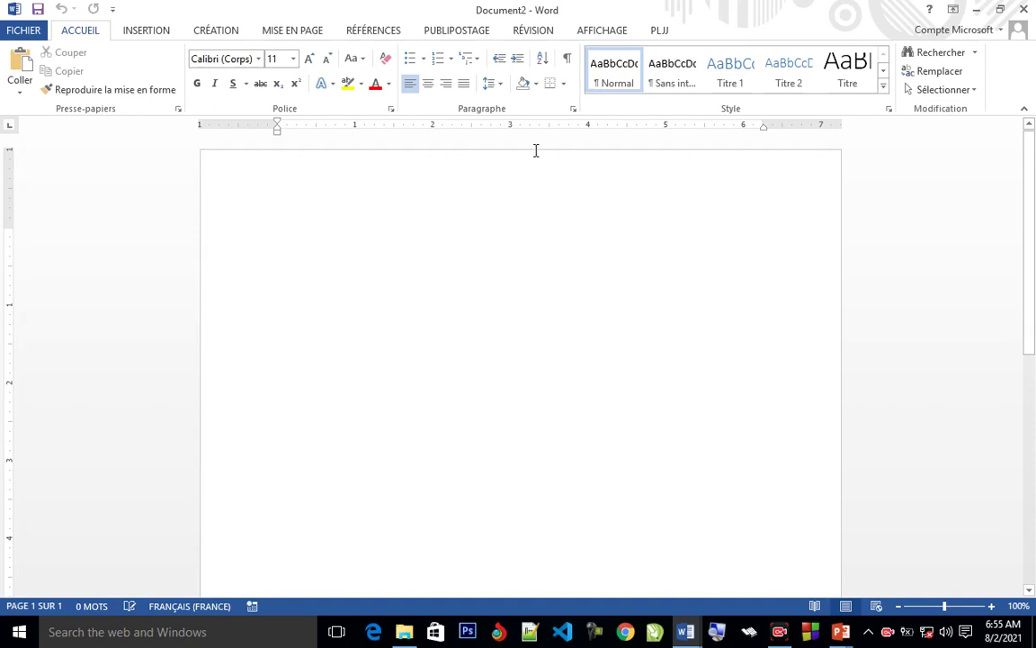
Close the blank Document2, switch to PowerPoint and give the agenda item "Lancer Ms.Word" a check-mark bullet
click(1026, 9)
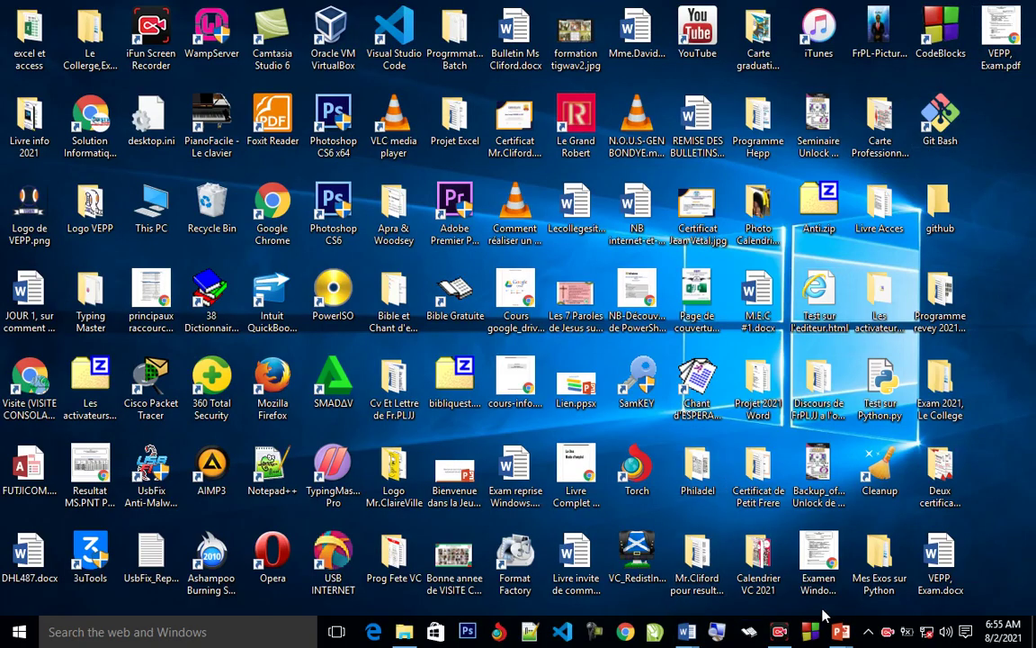
mouse_move(841, 635)
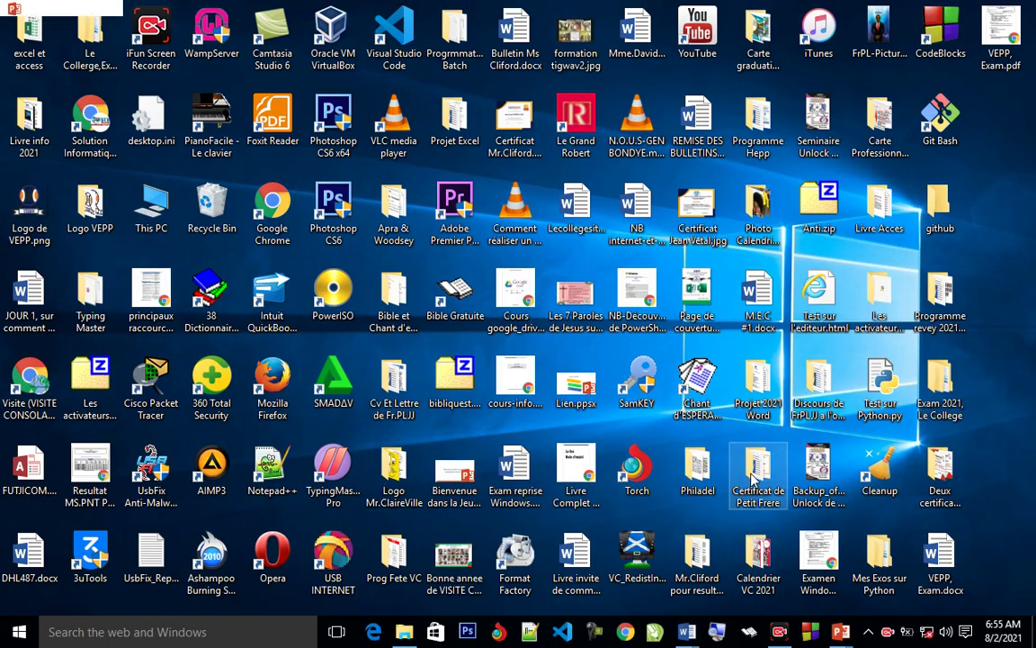
key(alt+Tab)
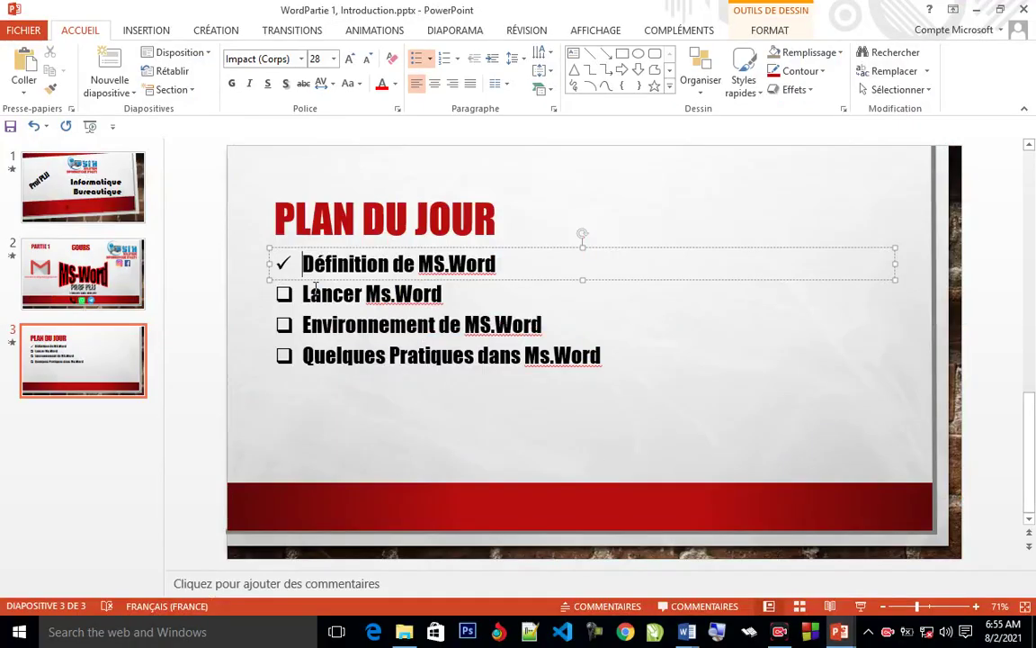
click(306, 294)
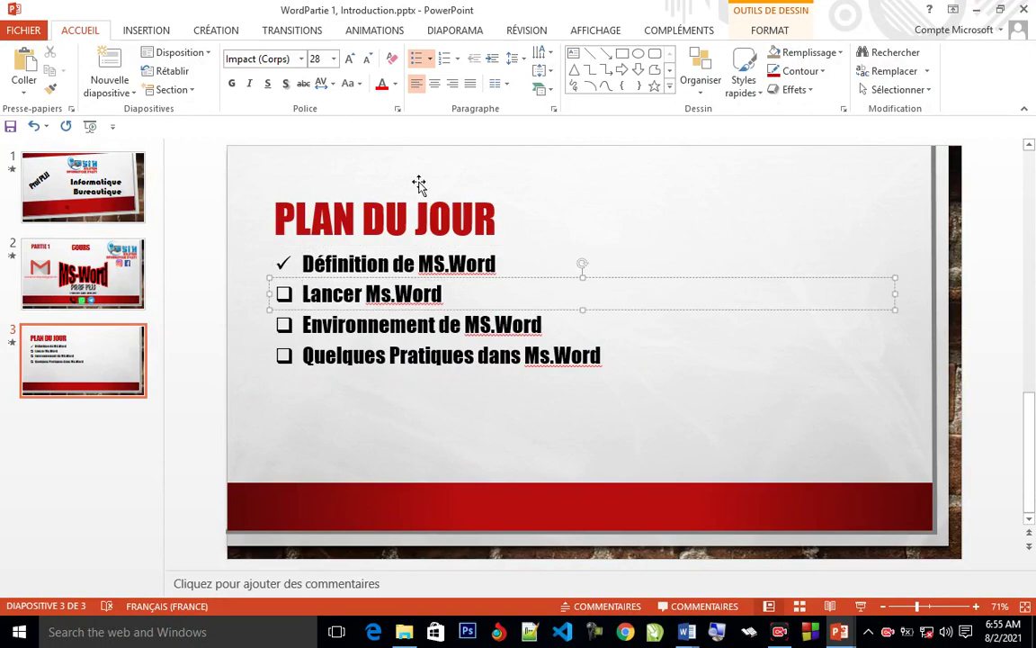
click(431, 61)
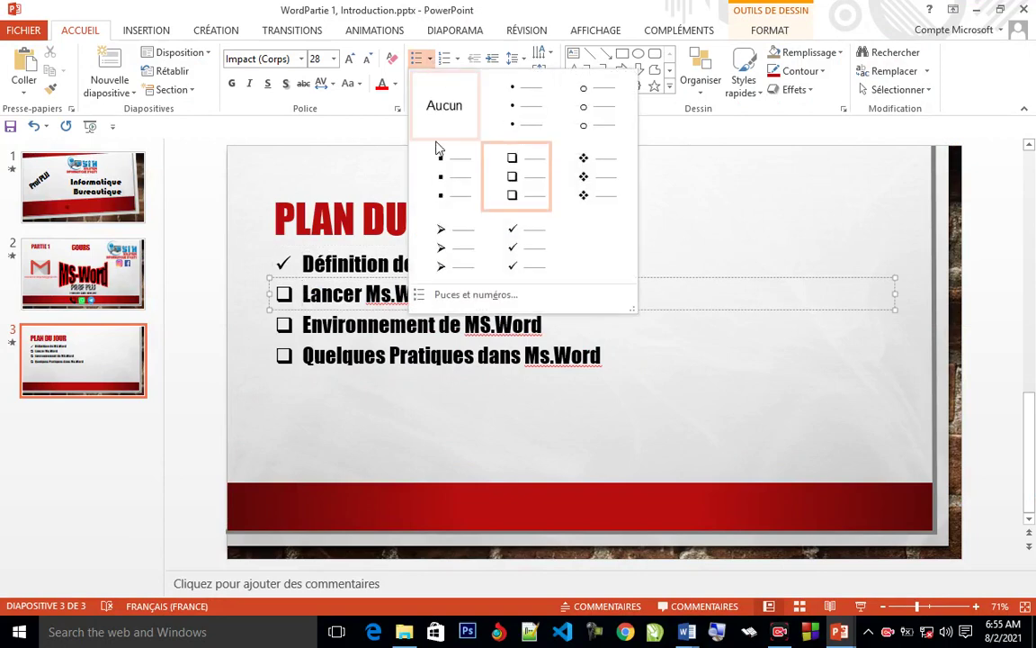
click(526, 255)
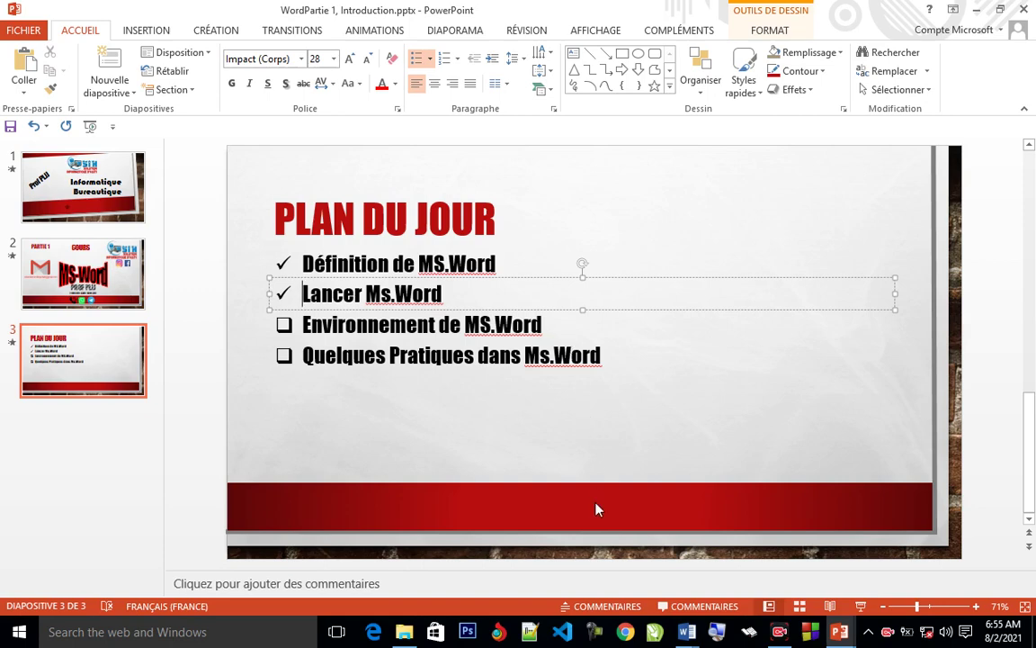
Review the "Environnement de Ms Word" section in the Word course document, and switch to the blank Document1
mouse_move(686, 633)
click(639, 566)
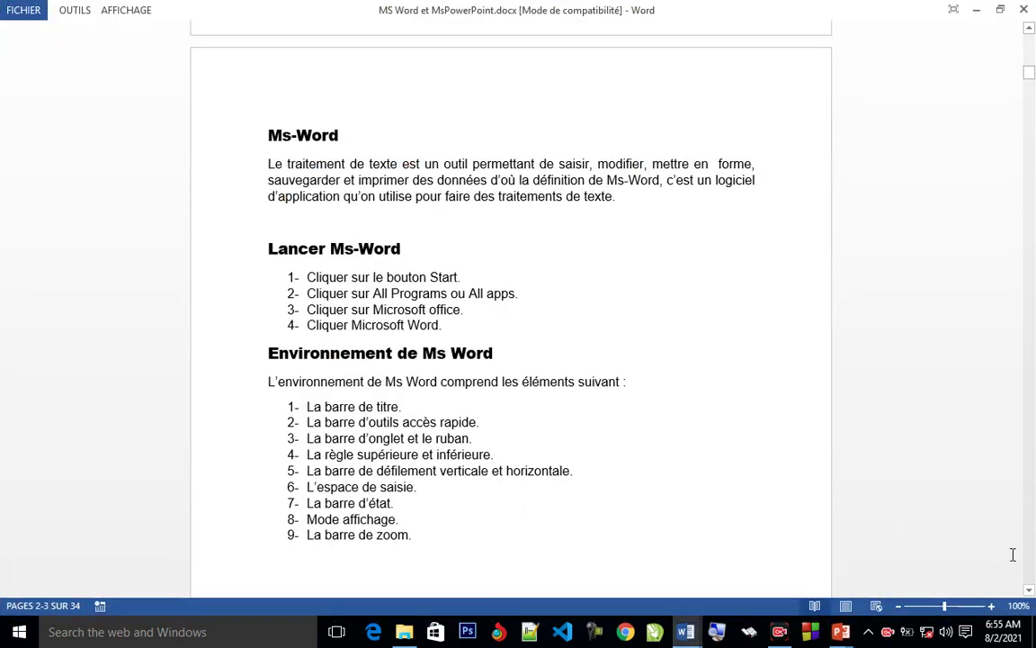
scroll(1031, 594, down, 15)
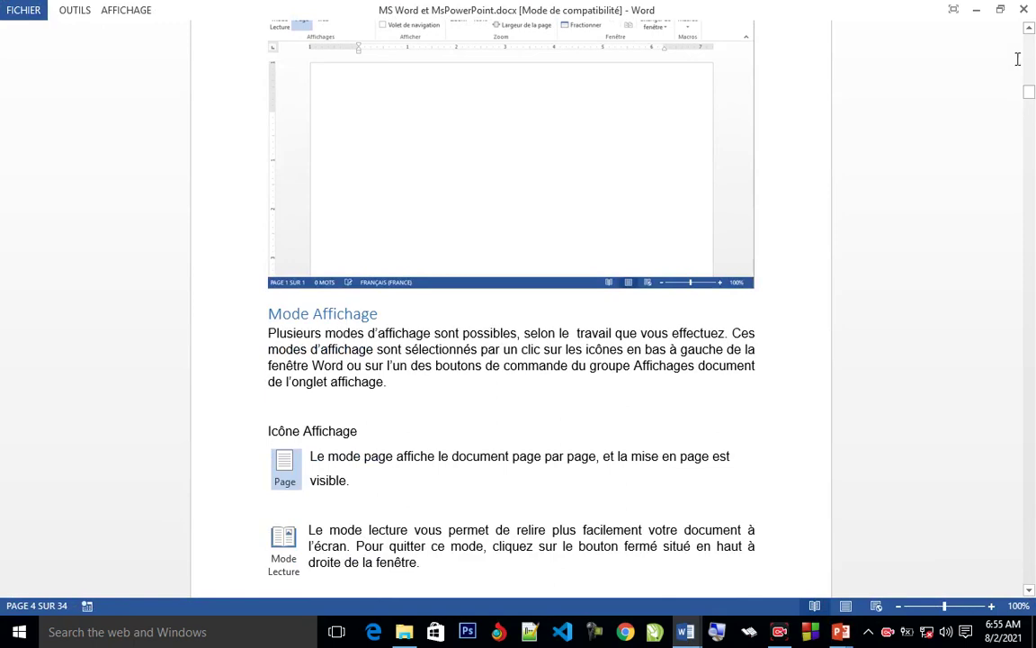
scroll(1031, 36, up, 15)
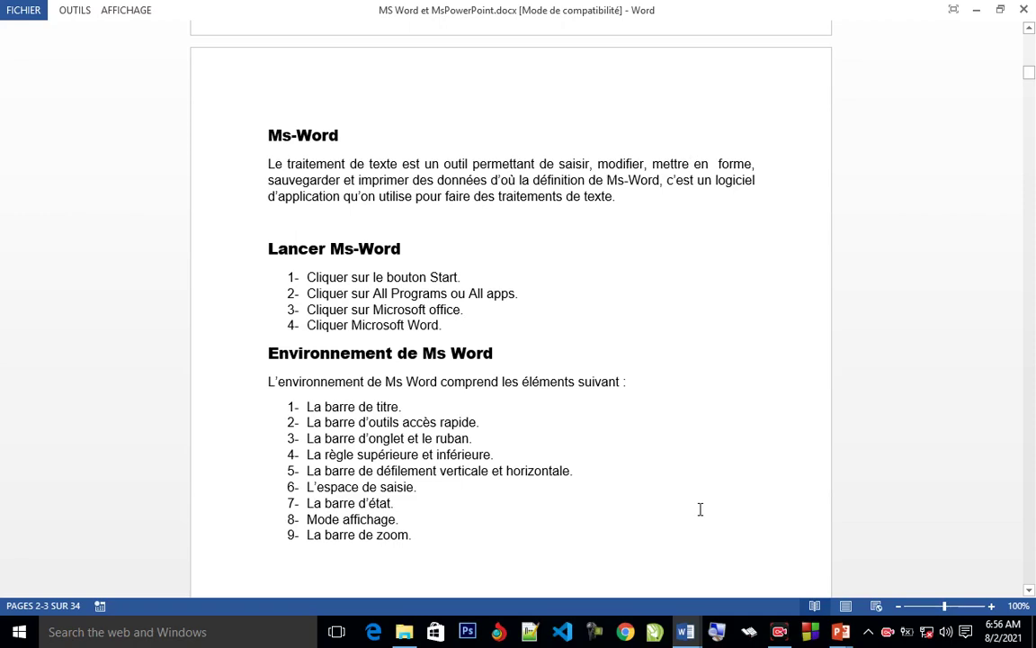
mouse_move(686, 632)
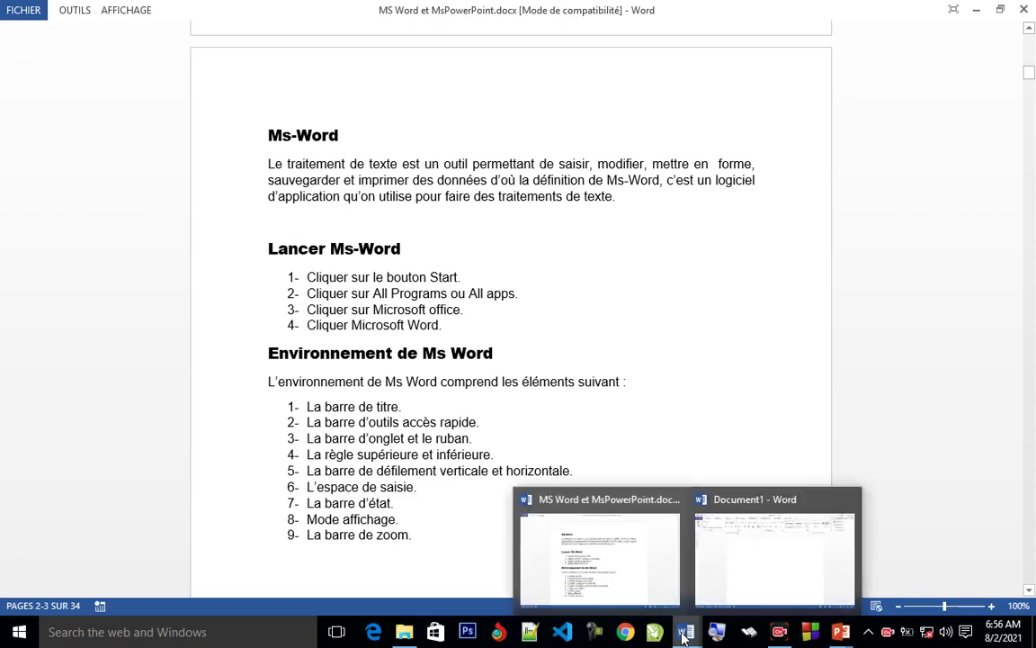
click(745, 571)
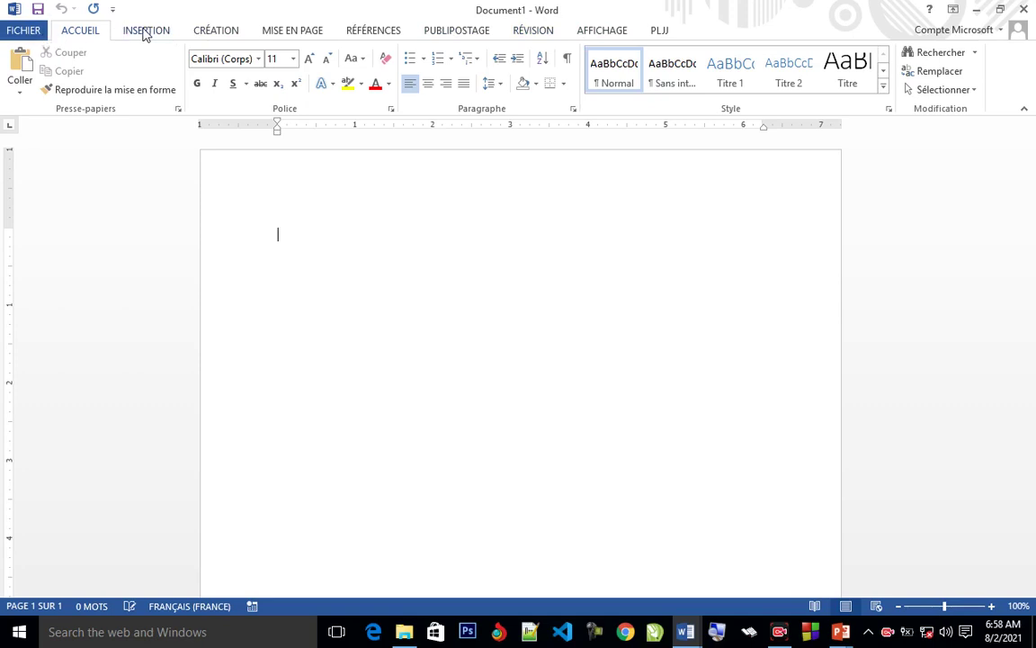
Examine the Fichier page and the Insertion, Création, Mise en page, Références and Accueil command sets of the blank document
click(24, 33)
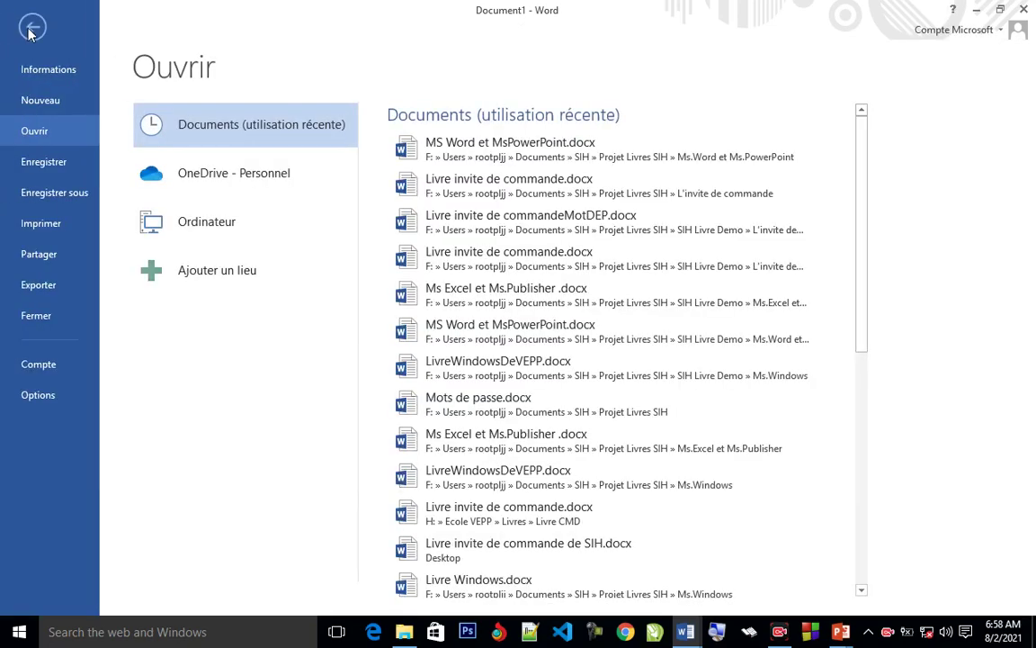
click(29, 33)
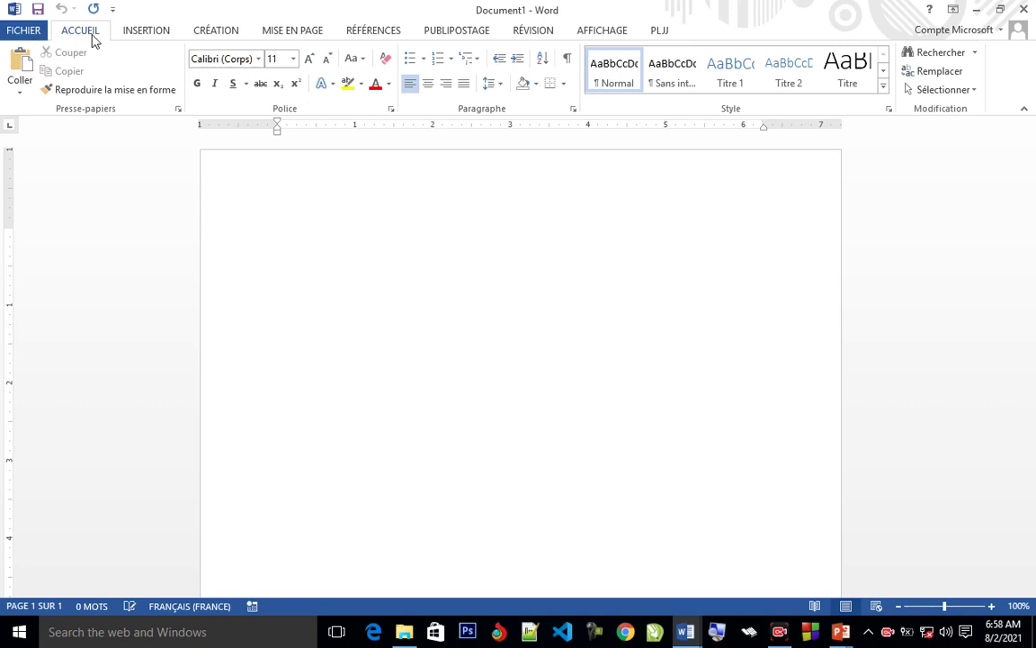
click(153, 32)
click(216, 34)
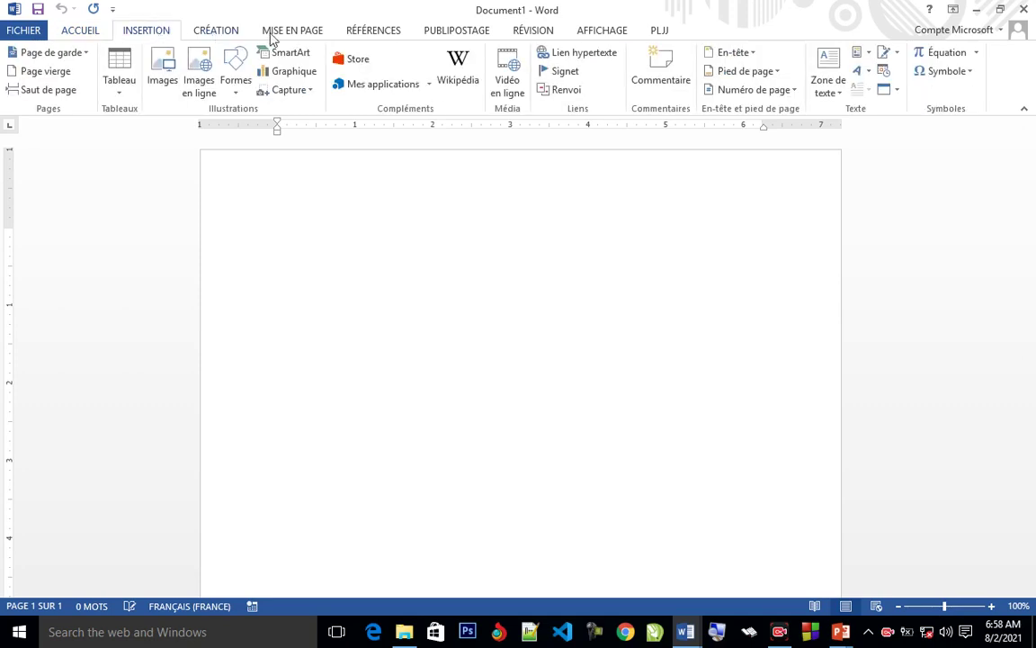
click(280, 36)
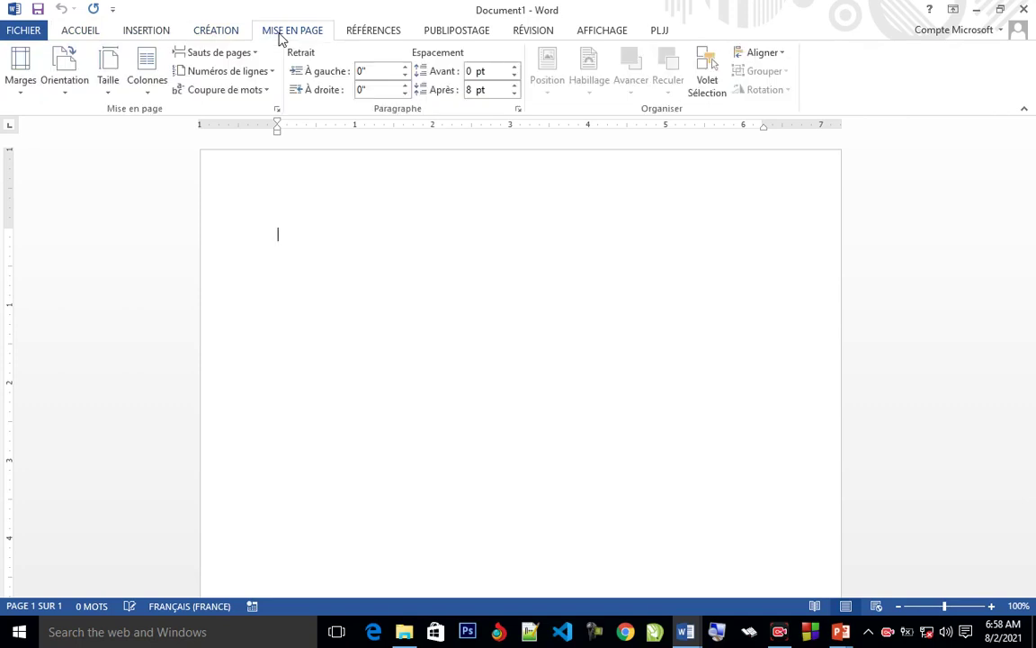
click(372, 33)
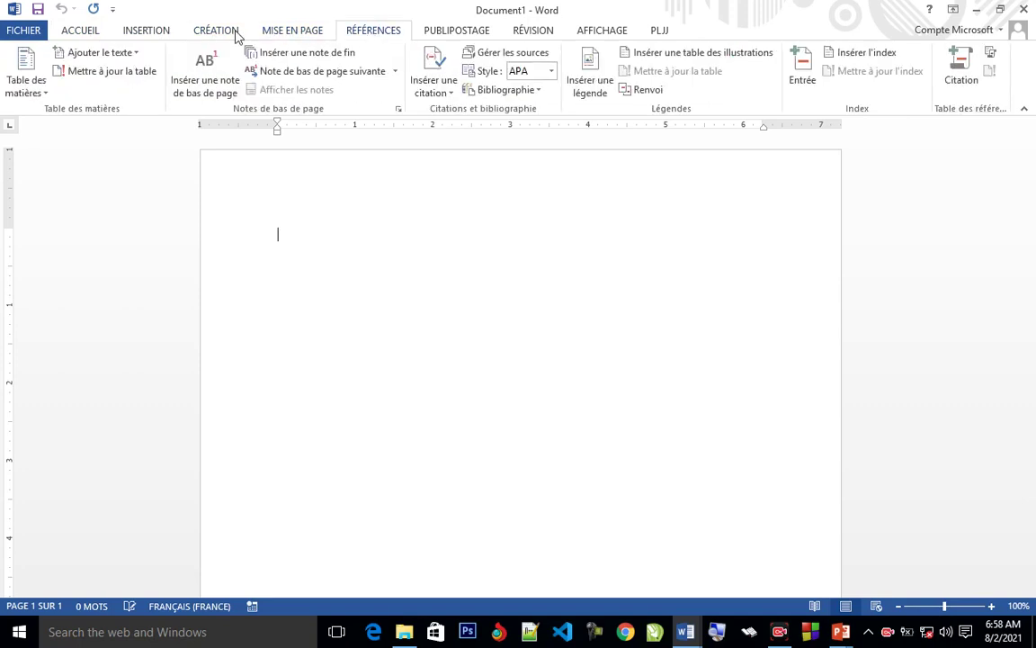
click(79, 32)
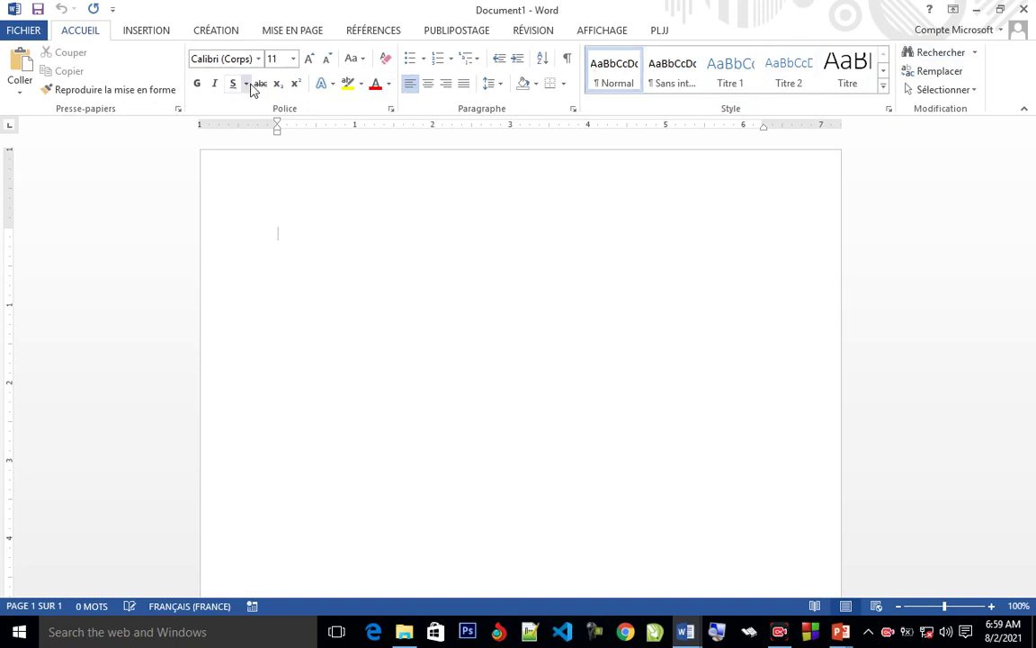
click(149, 32)
click(81, 33)
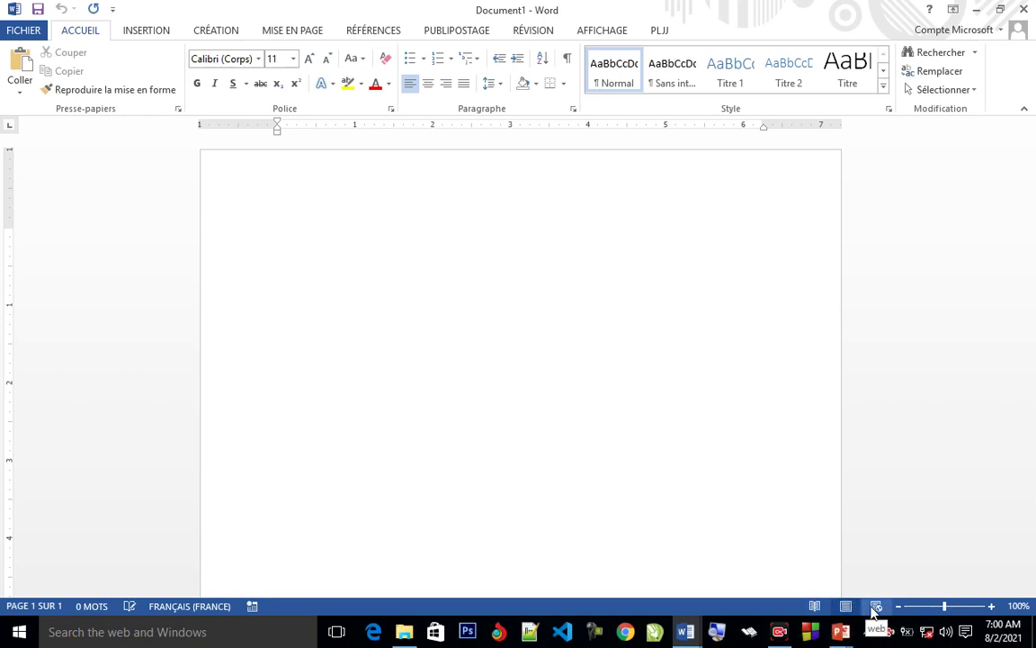
Zoom the blank document in to 170%
click(992, 607)
click(991, 607)
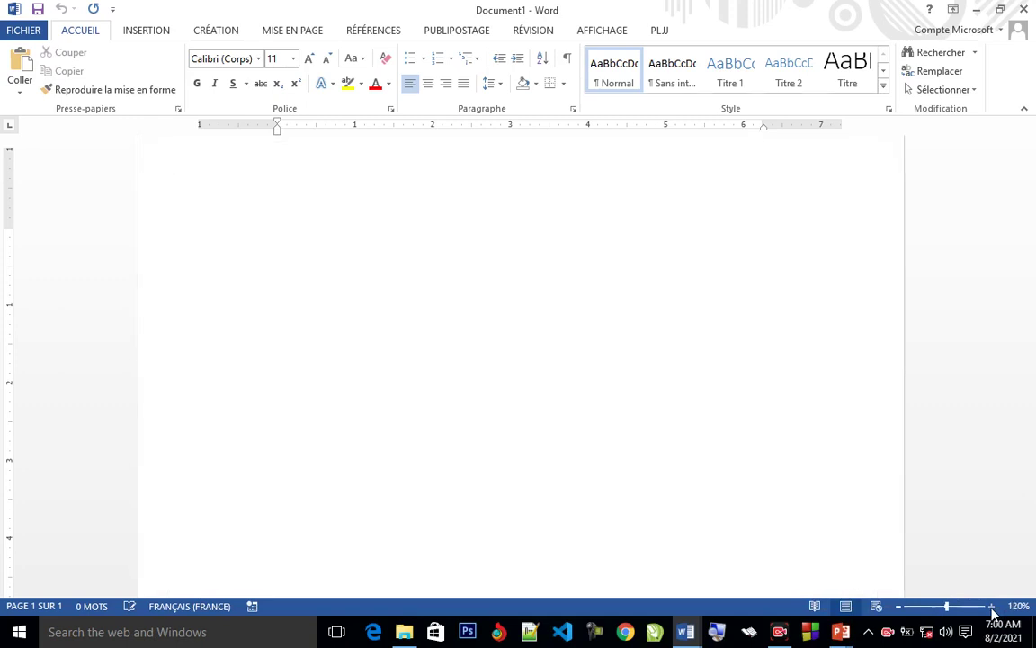
click(992, 607)
click(992, 607)
click(991, 607)
click(991, 607)
click(991, 608)
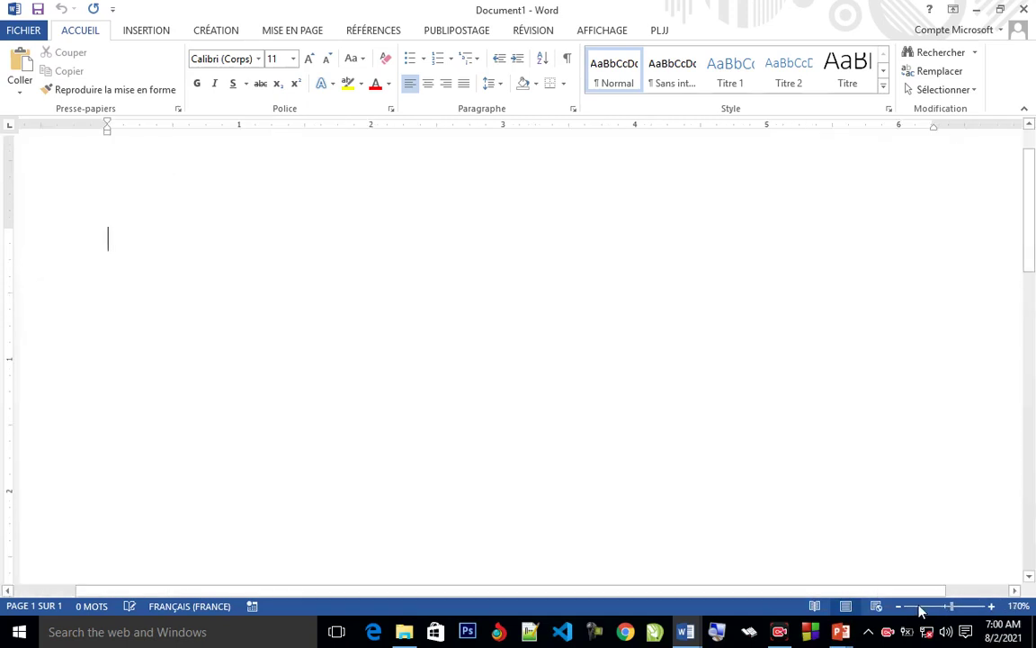
Zoom the blank document back out to 100%
click(900, 607)
click(900, 607)
click(901, 607)
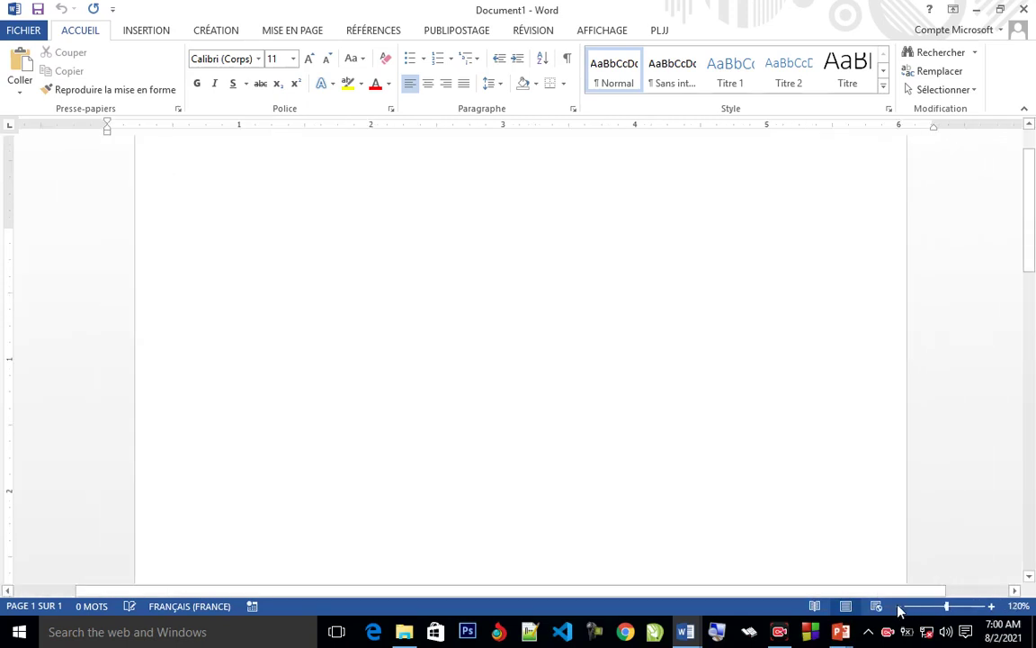
click(901, 607)
click(900, 607)
click(901, 607)
click(900, 608)
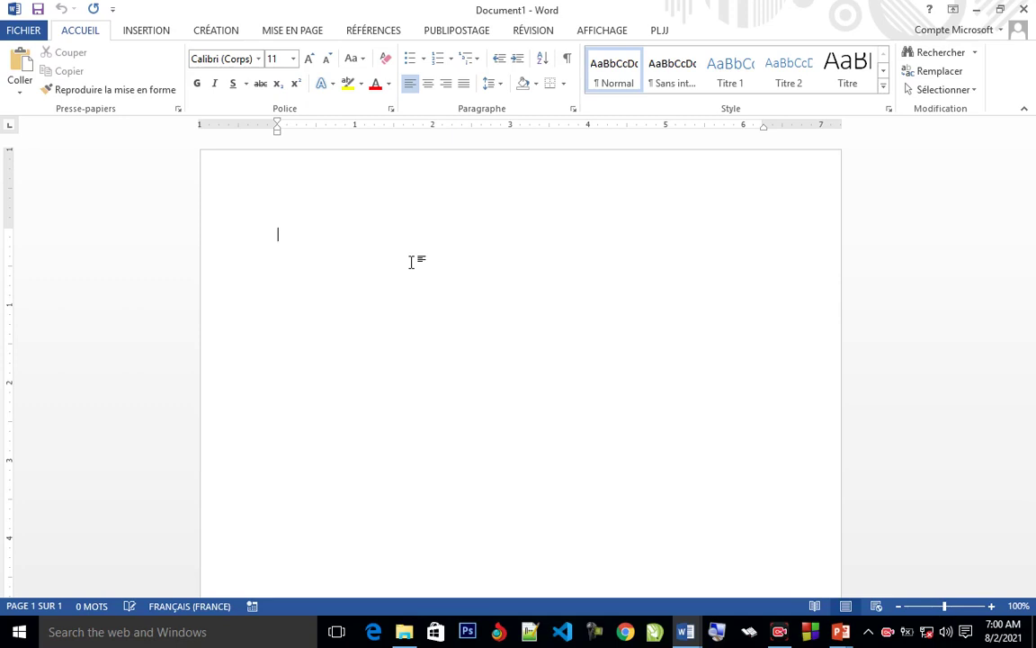
Add the Ouvrir command to the Quick Access Toolbar and remove it again
click(112, 11)
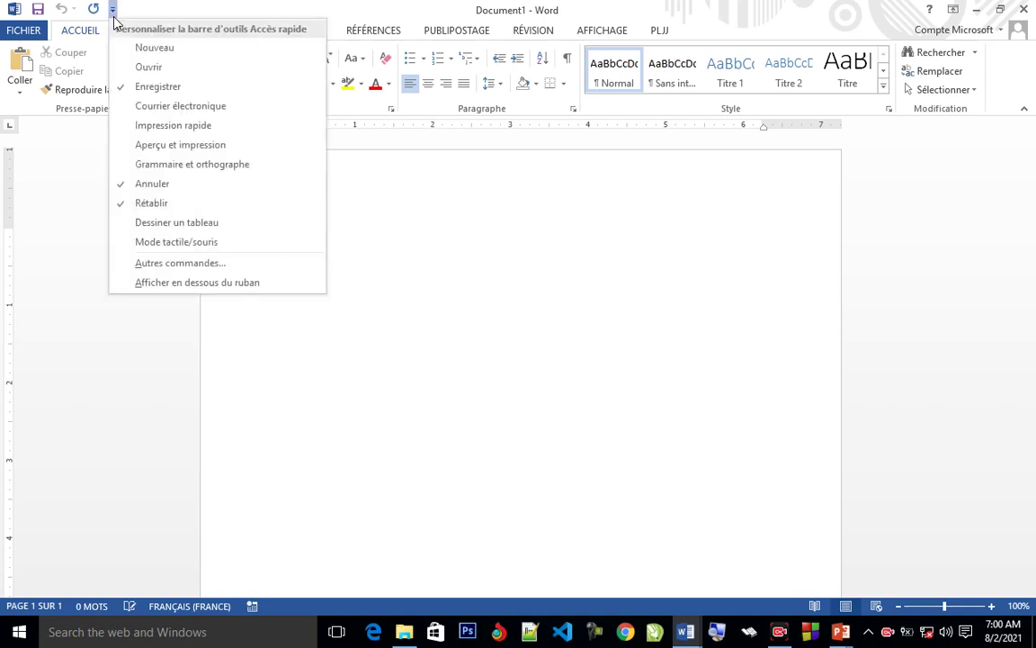
click(125, 68)
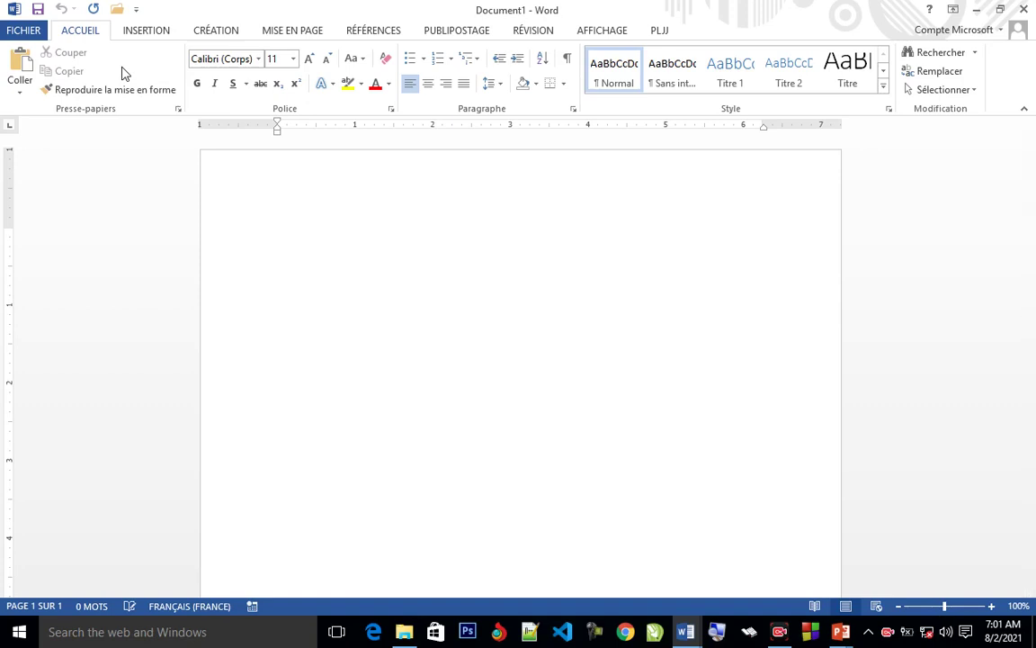
click(136, 10)
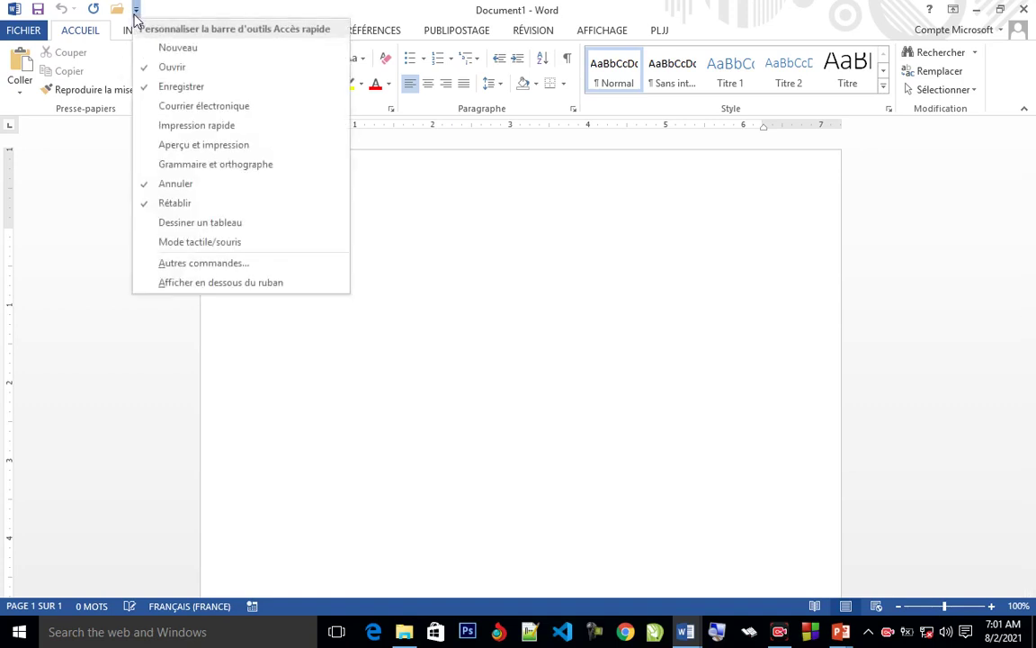
click(144, 68)
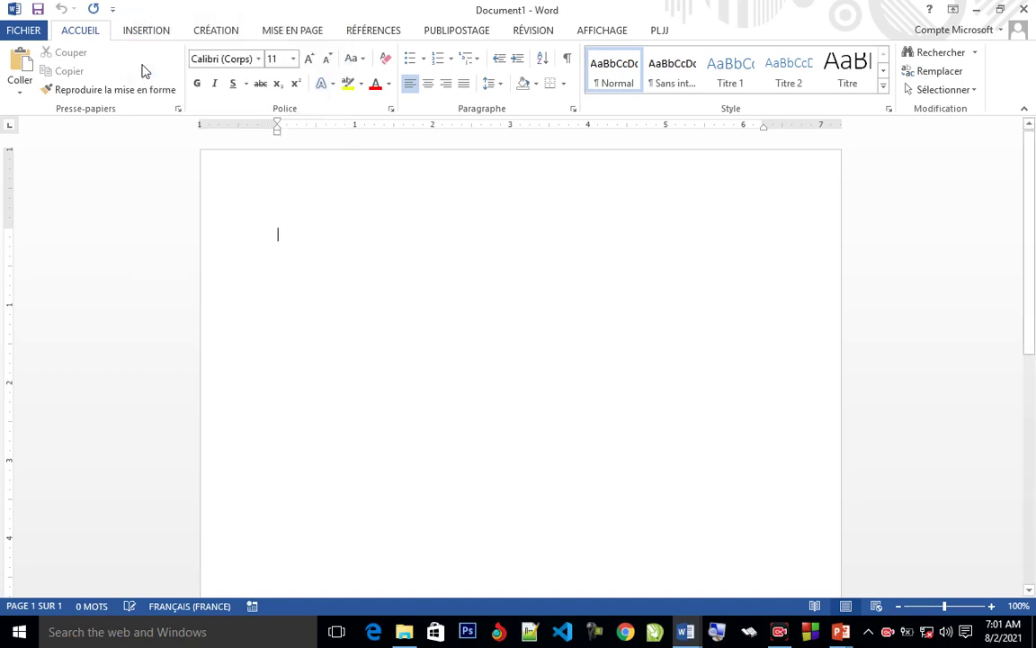
Add the Ouvrir and Impression rapide commands to the Quick Access Toolbar
click(112, 10)
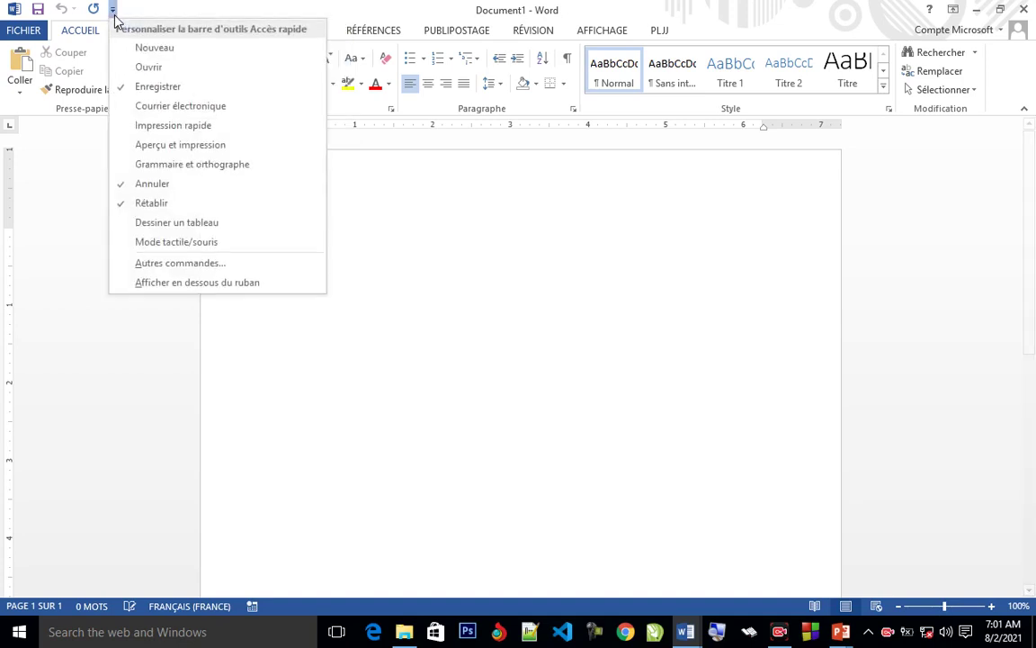
click(126, 68)
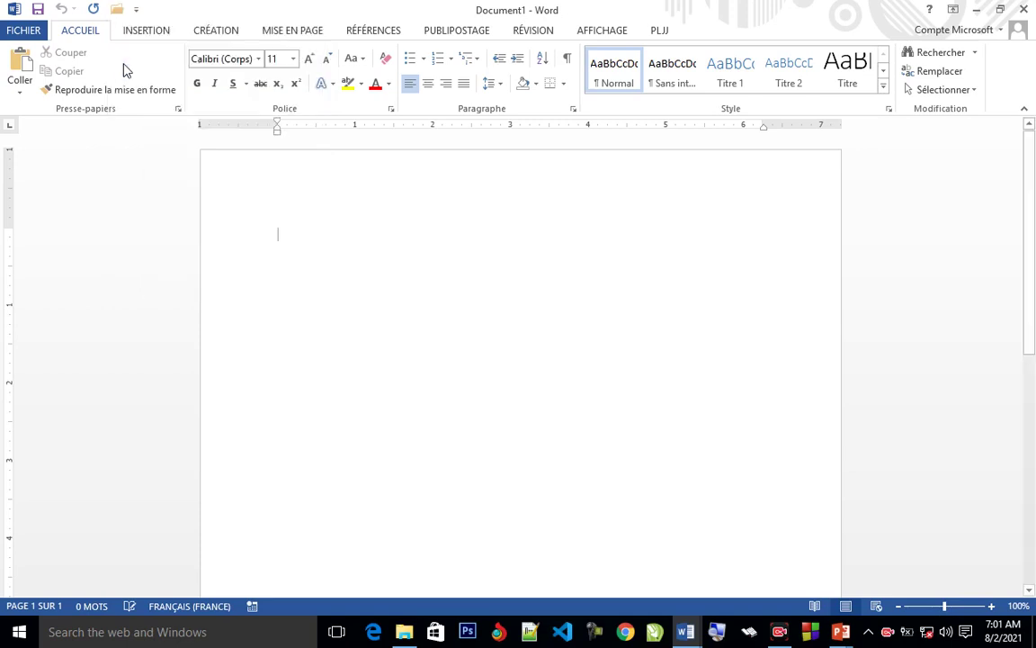
click(136, 9)
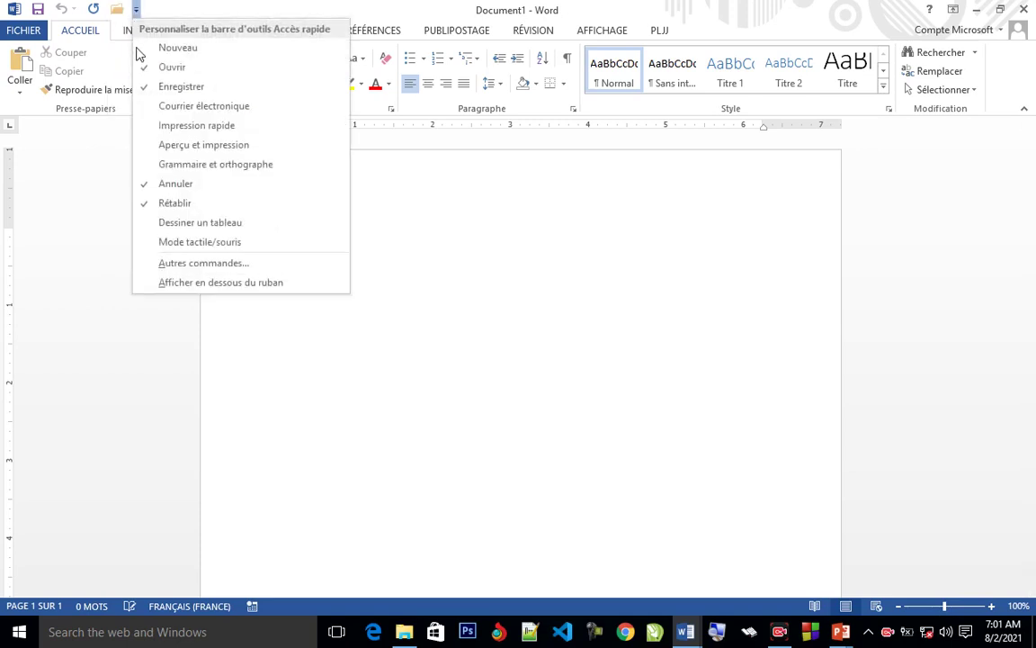
click(146, 130)
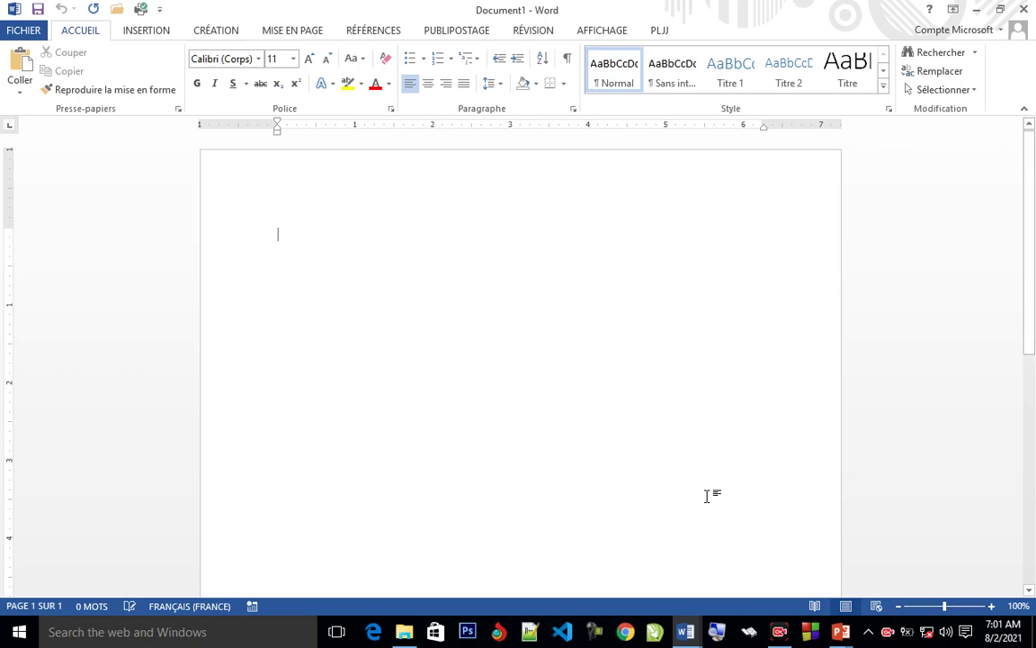
Consult the "Plan du jour" slide in PowerPoint and hide the rulers in Word's blank Document1
mouse_move(840, 631)
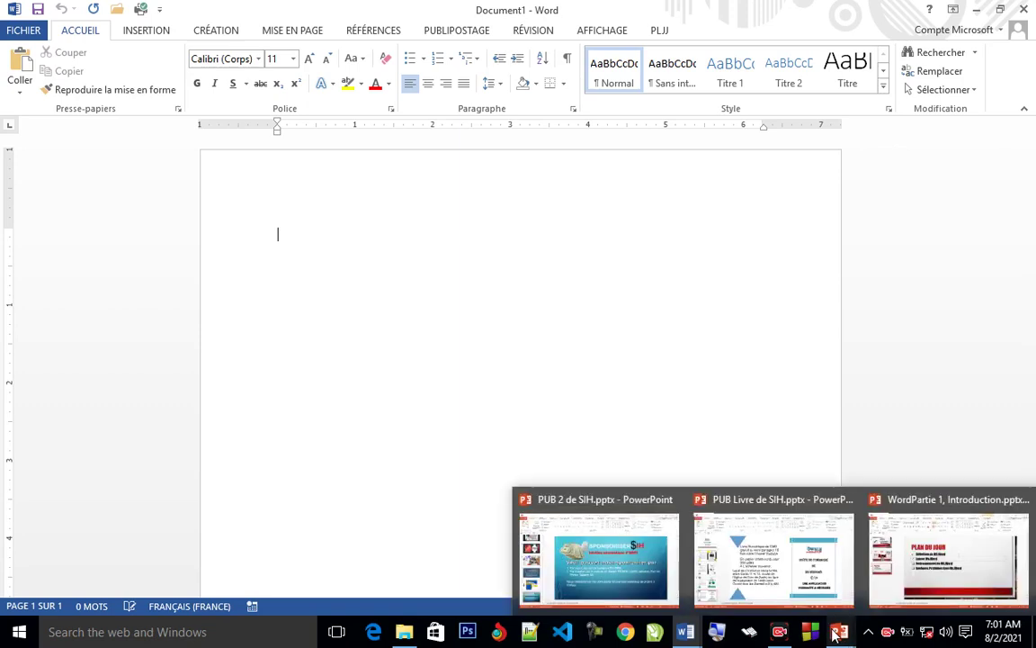
click(876, 594)
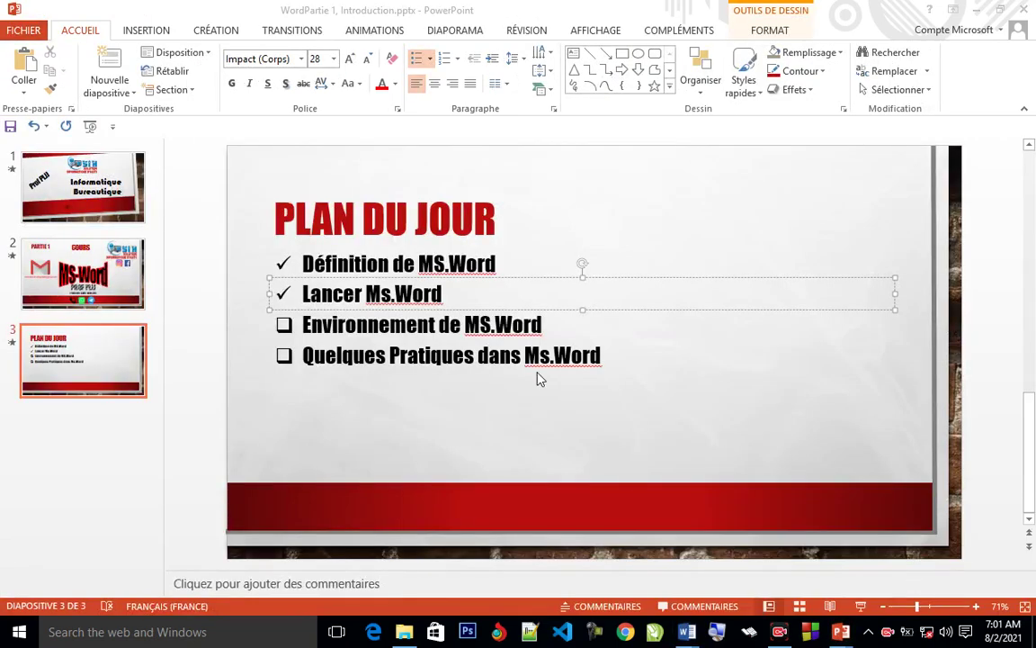
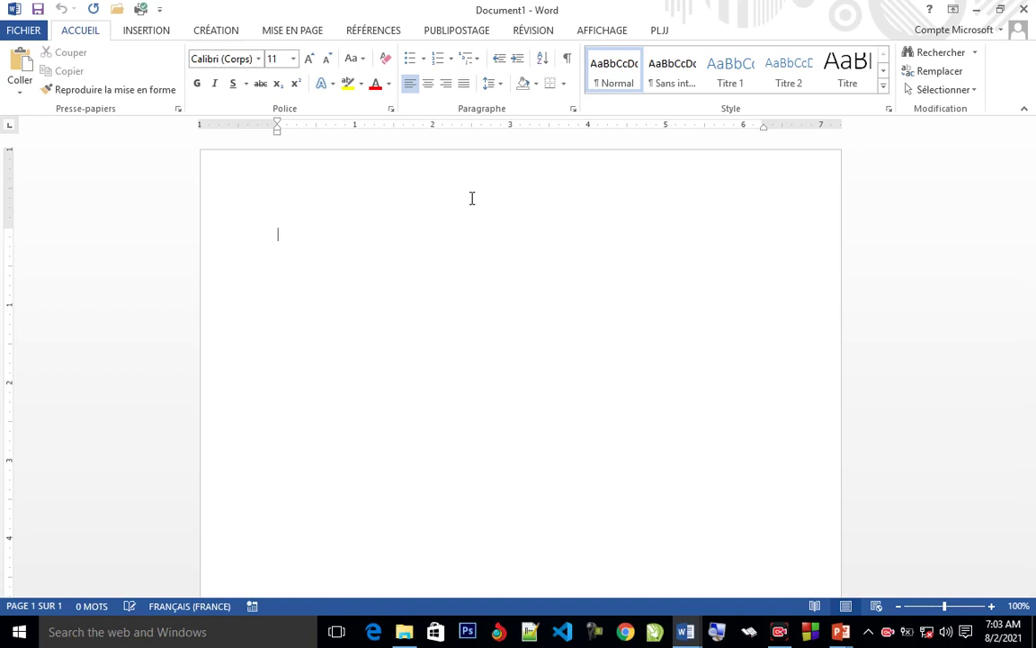
click(604, 30)
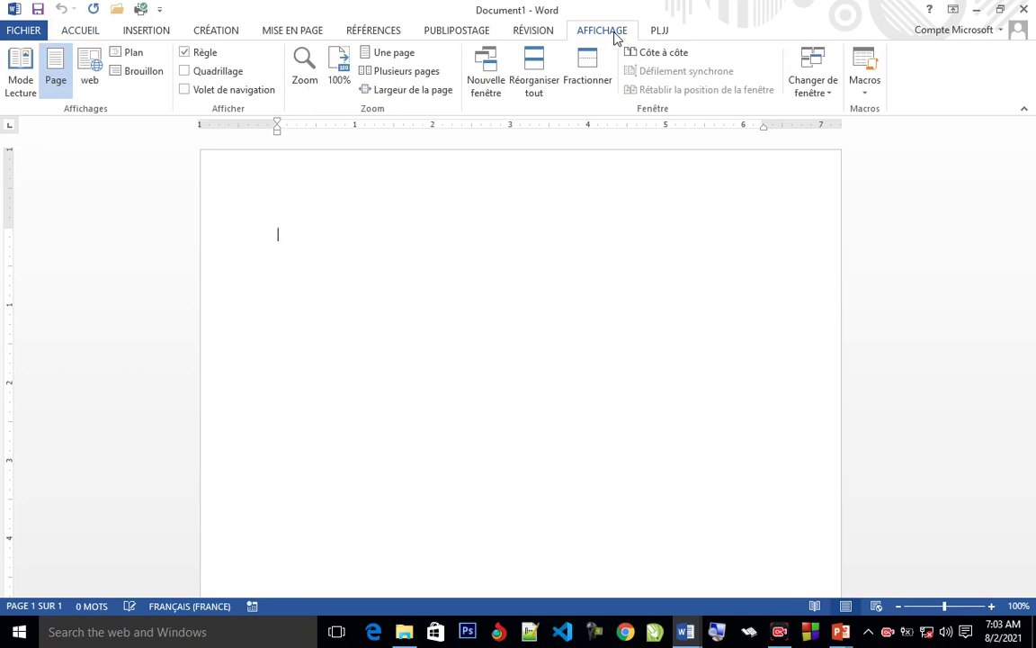
click(185, 52)
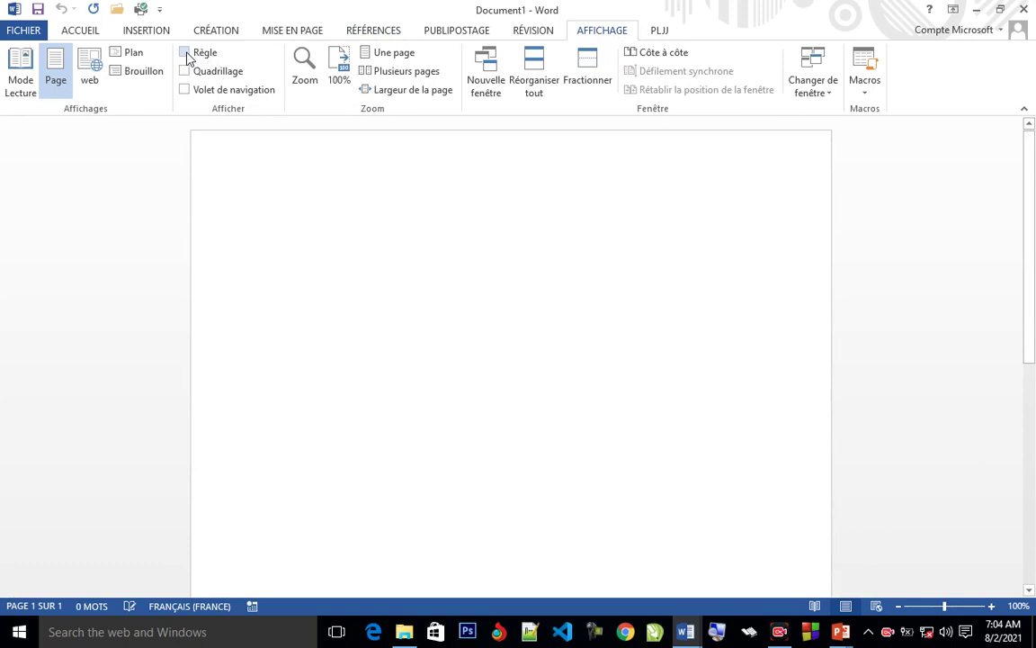
Show the rulers in Document1, switching the page gridlines on and off twice and the rulers off and on once
click(186, 55)
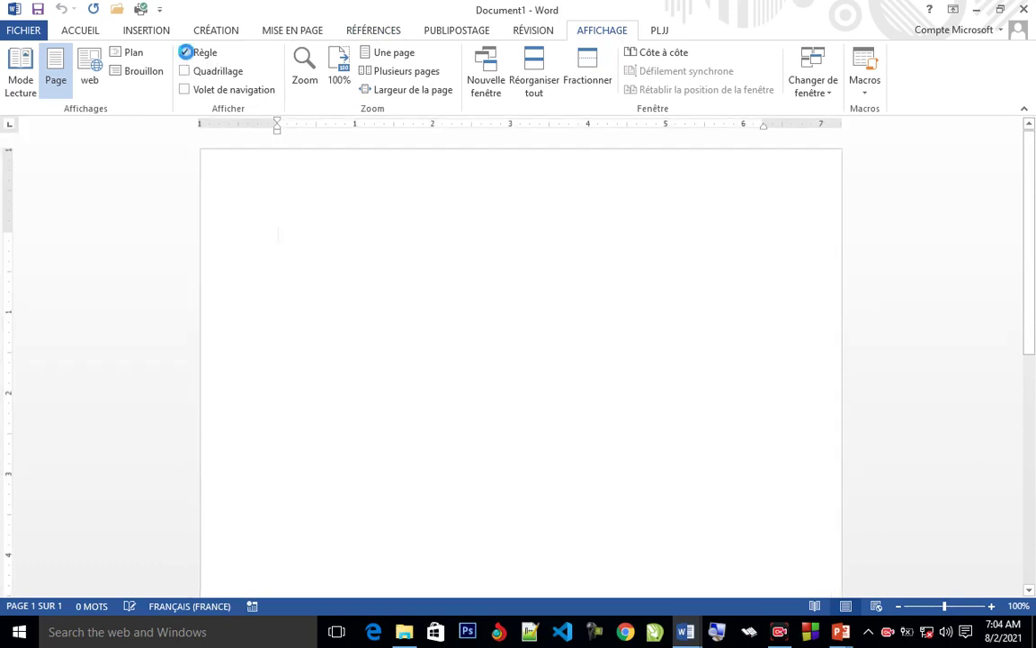
click(186, 76)
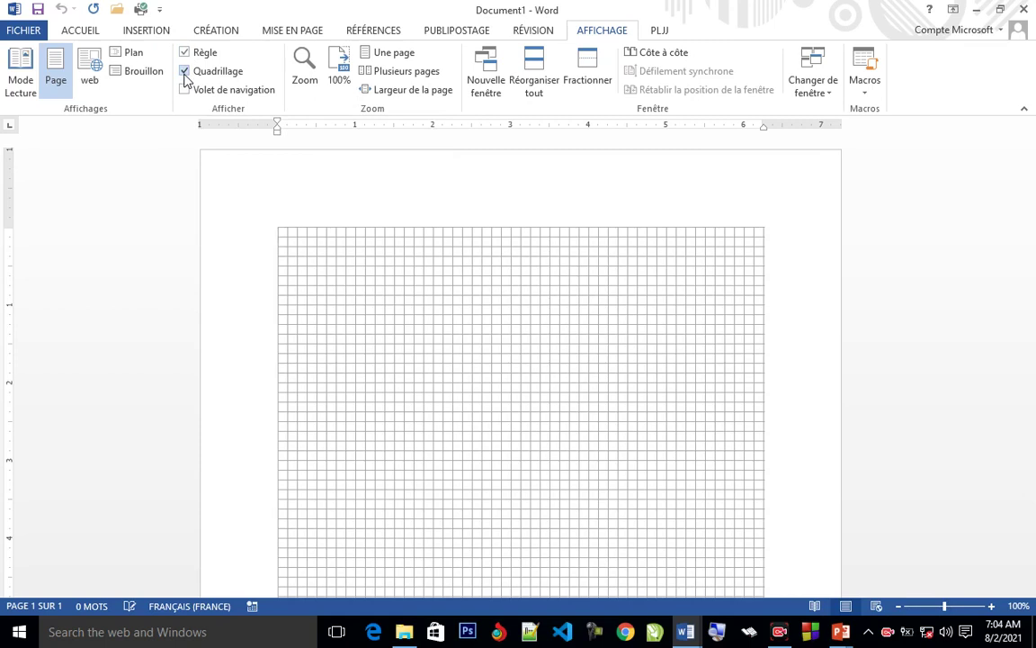
click(186, 78)
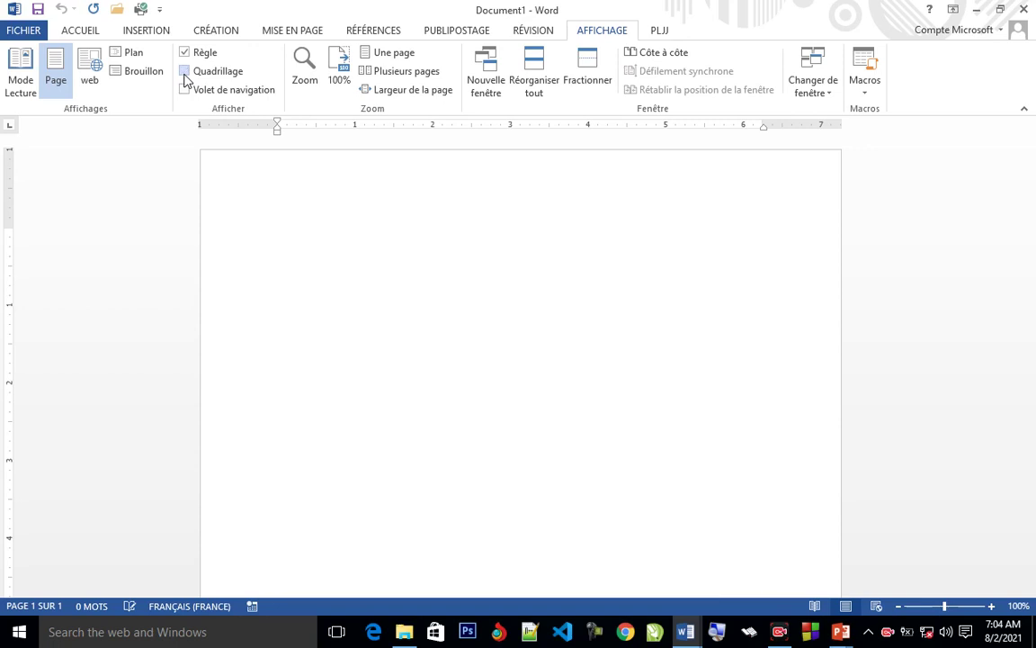
click(185, 72)
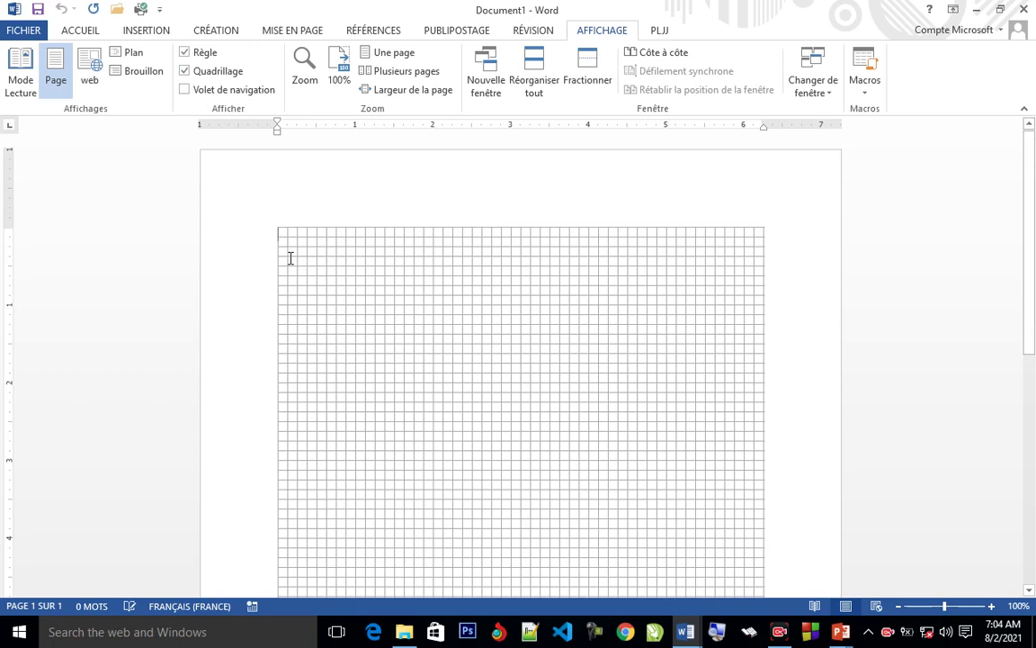
click(184, 71)
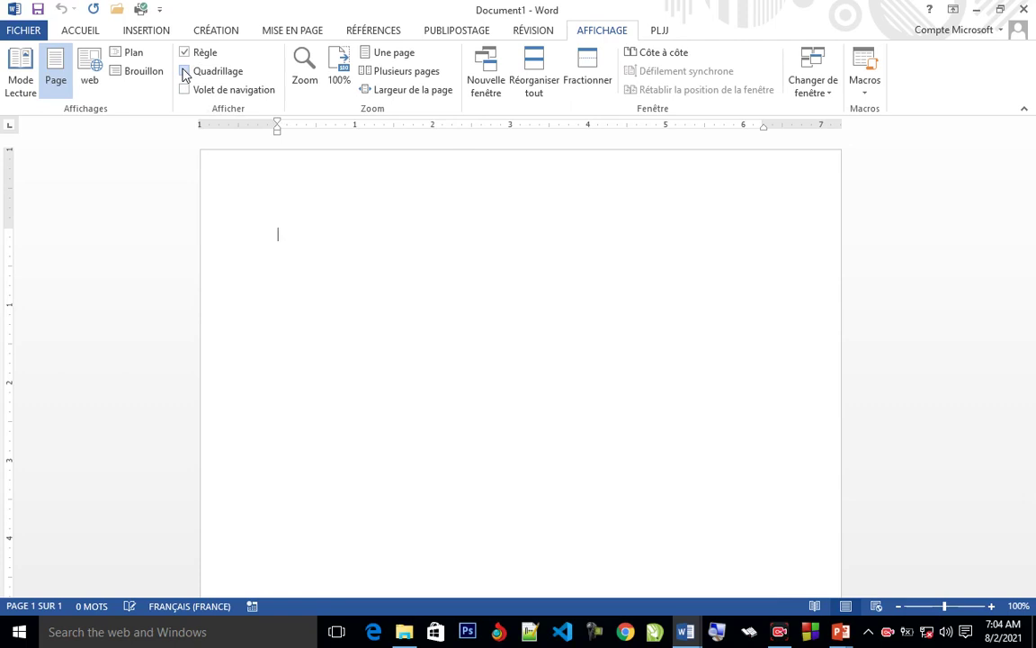
click(184, 53)
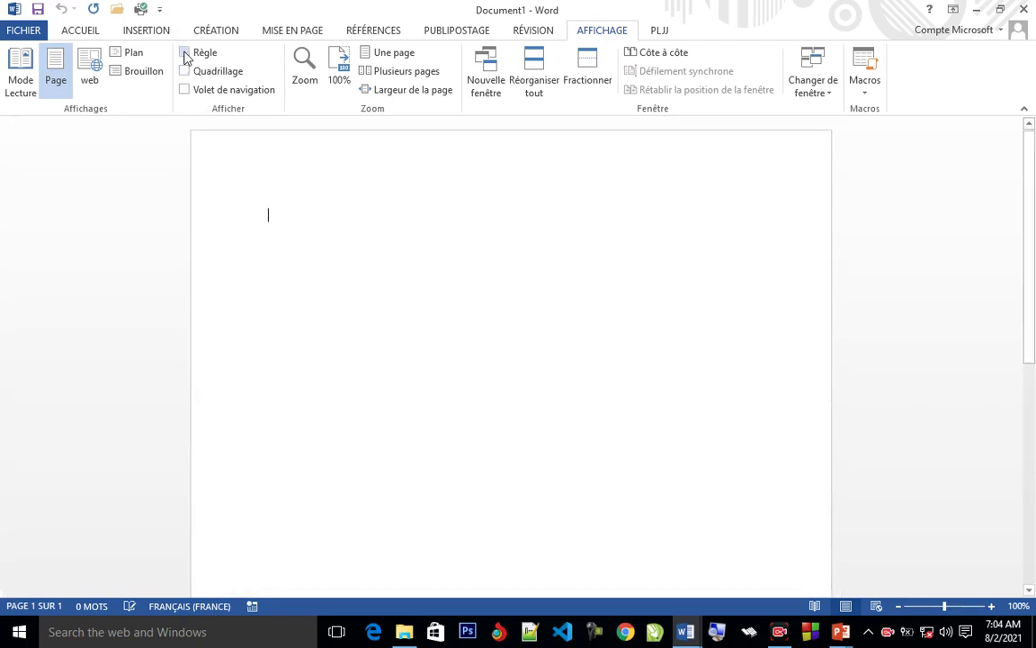
click(185, 54)
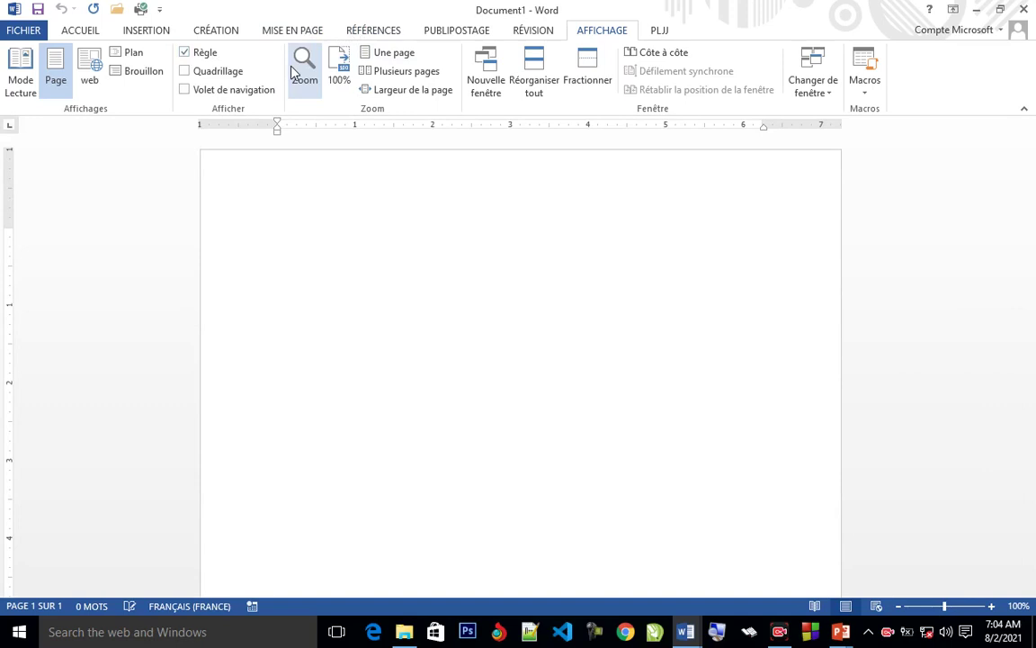
Display the Accueil commands, collapse the ribbon with Réduire le ruban and restore it the same way
click(90, 34)
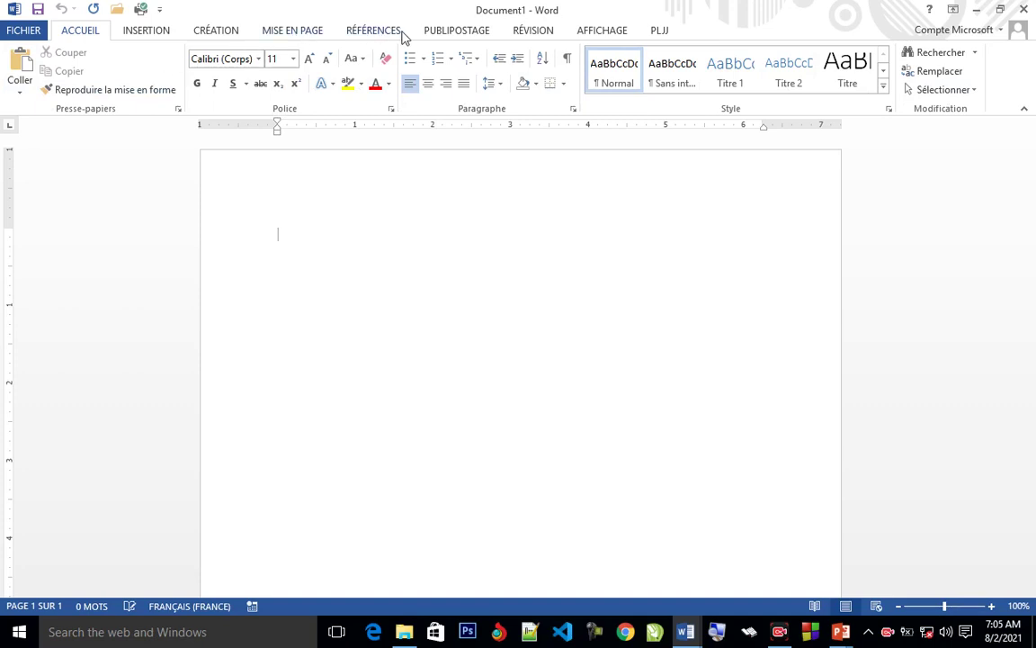
right_click(585, 34)
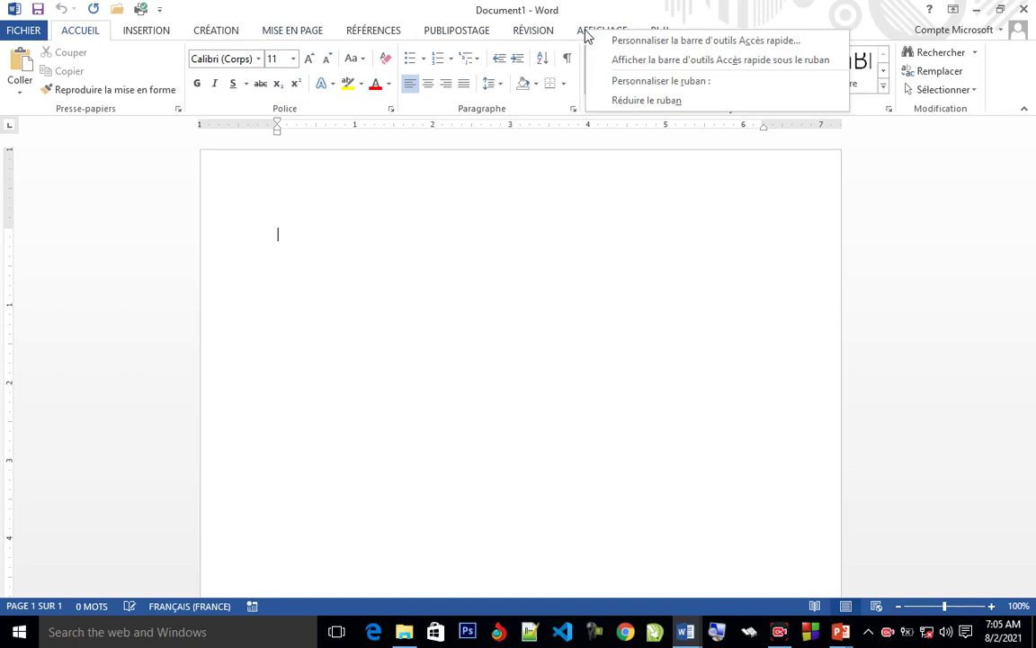
click(619, 101)
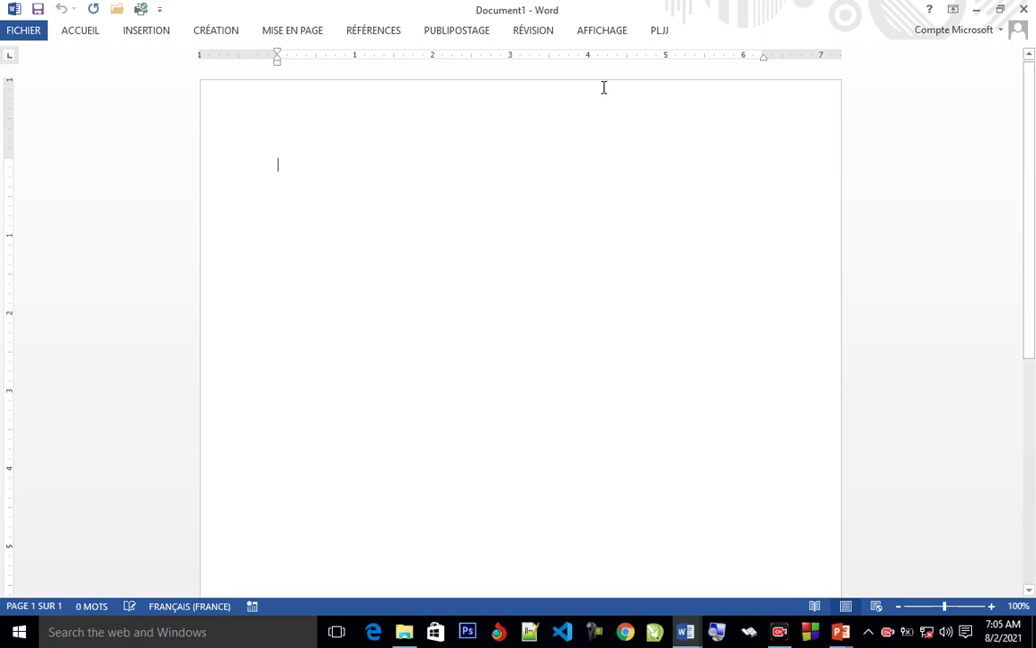
right_click(529, 38)
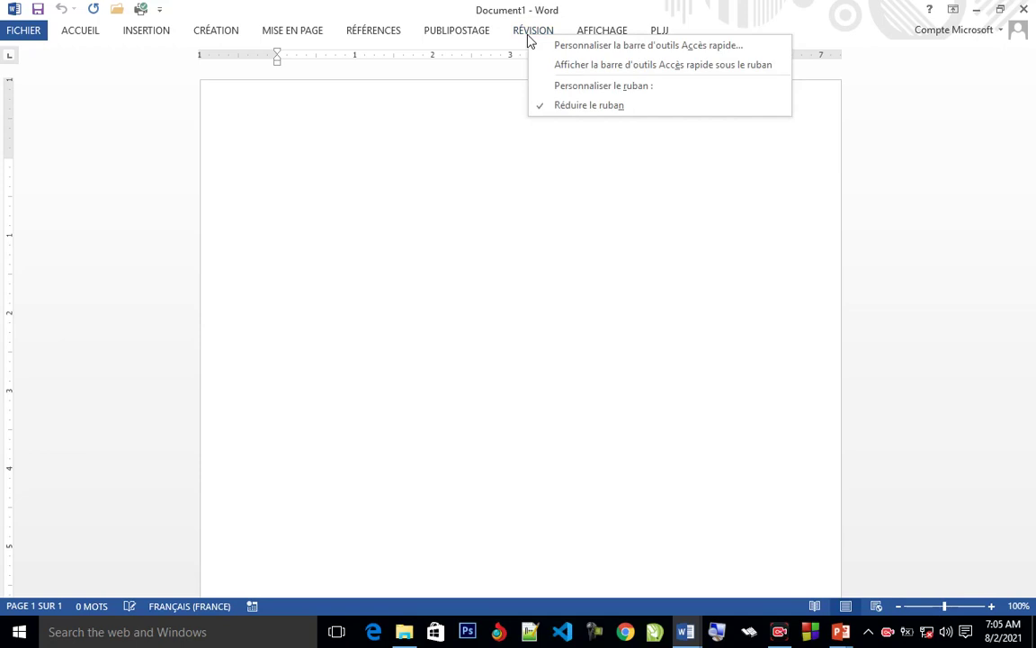
click(544, 105)
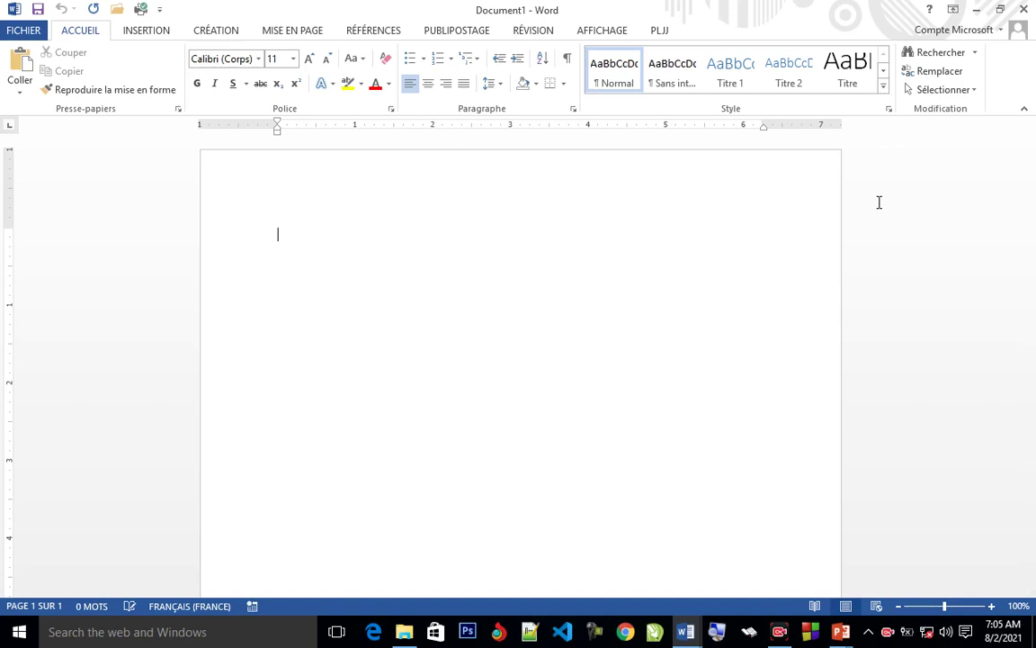
Collapse the ribbon using its own collapse arrow and restore it by turning off Réduire le ruban
click(1027, 112)
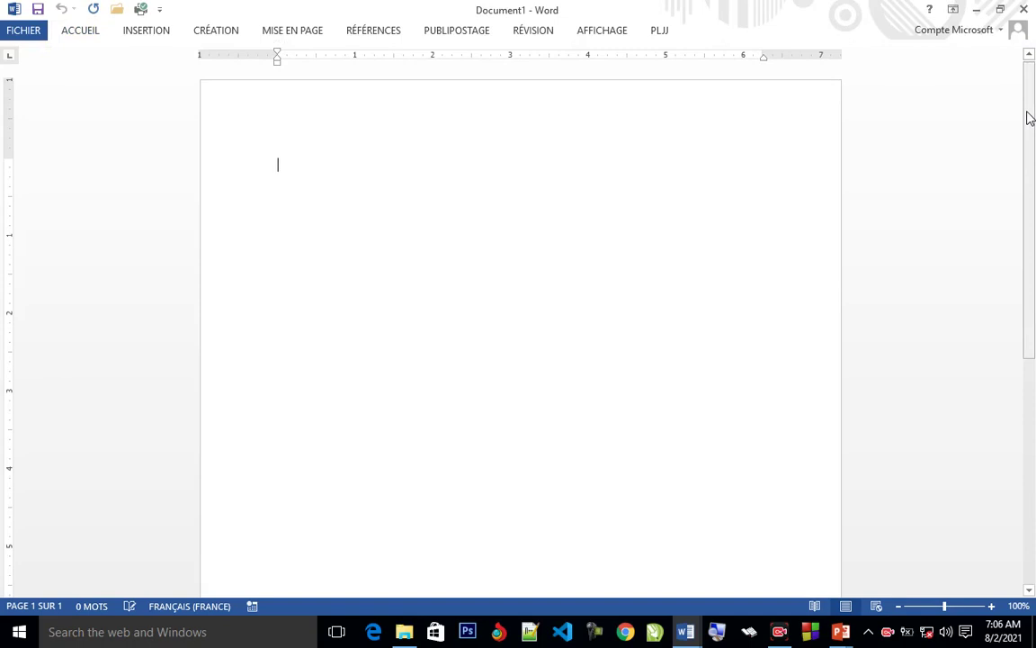
right_click(545, 36)
click(558, 101)
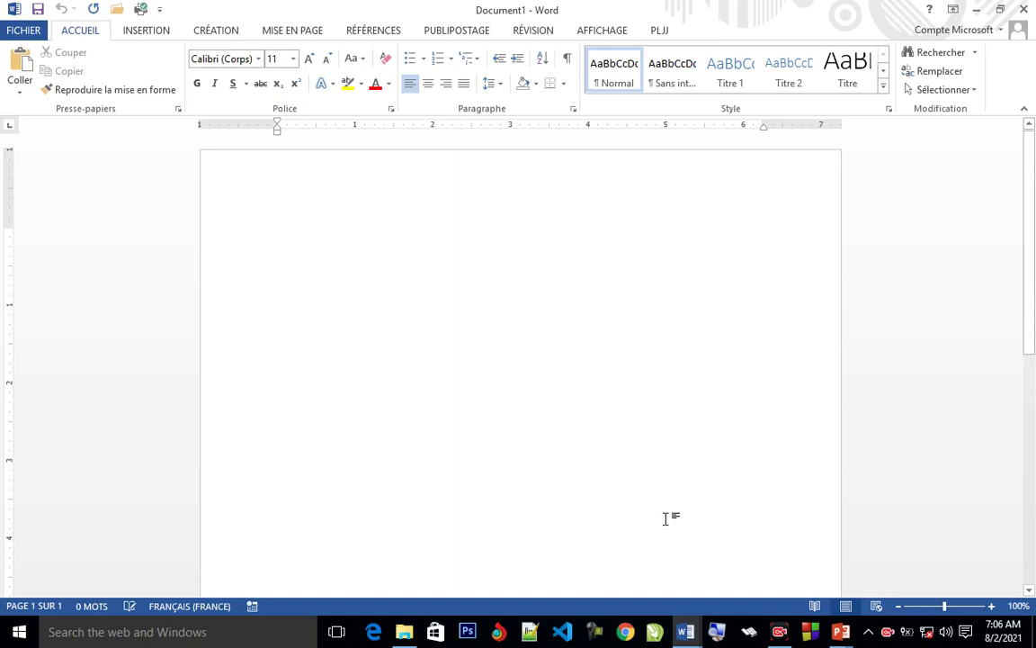
Consult the ruler and ribbon instructions in MS Word et MsPowerPoint.docx, and return to Document1
mouse_move(685, 630)
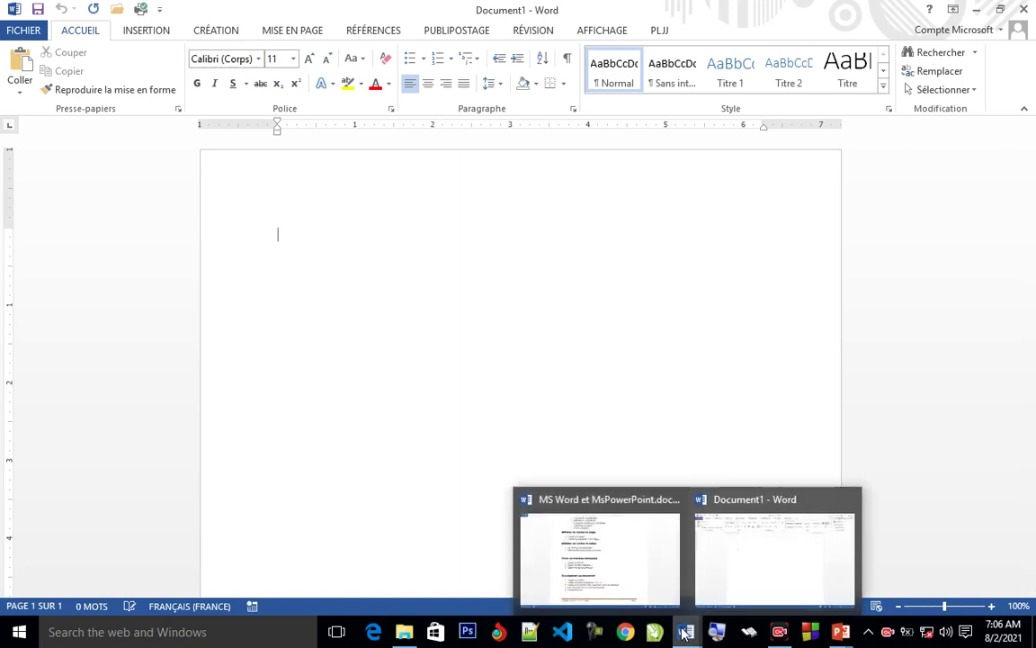
click(612, 585)
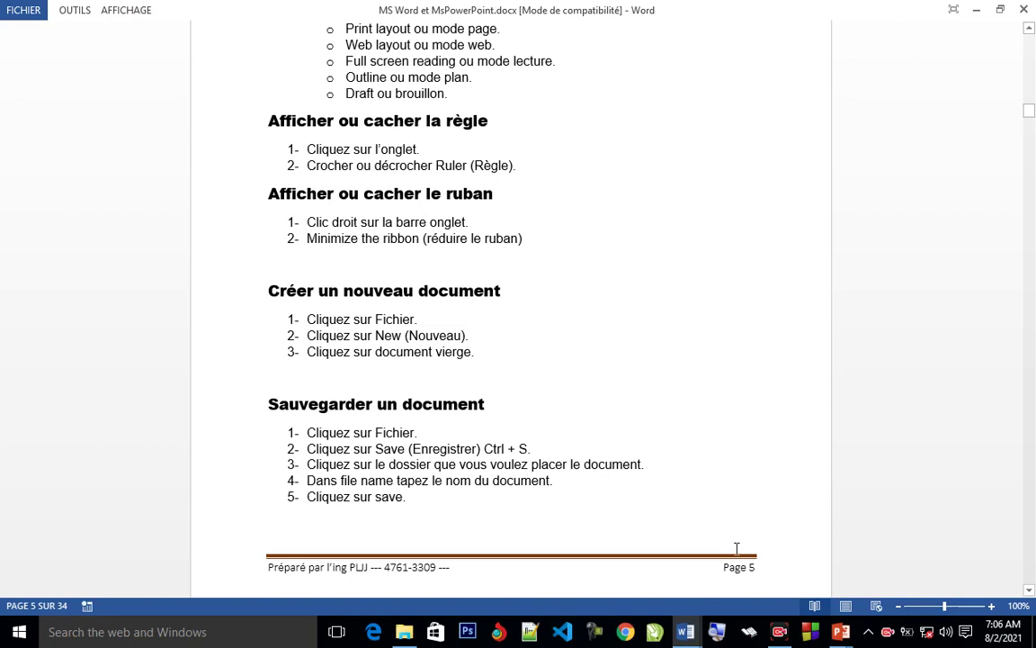
mouse_move(686, 635)
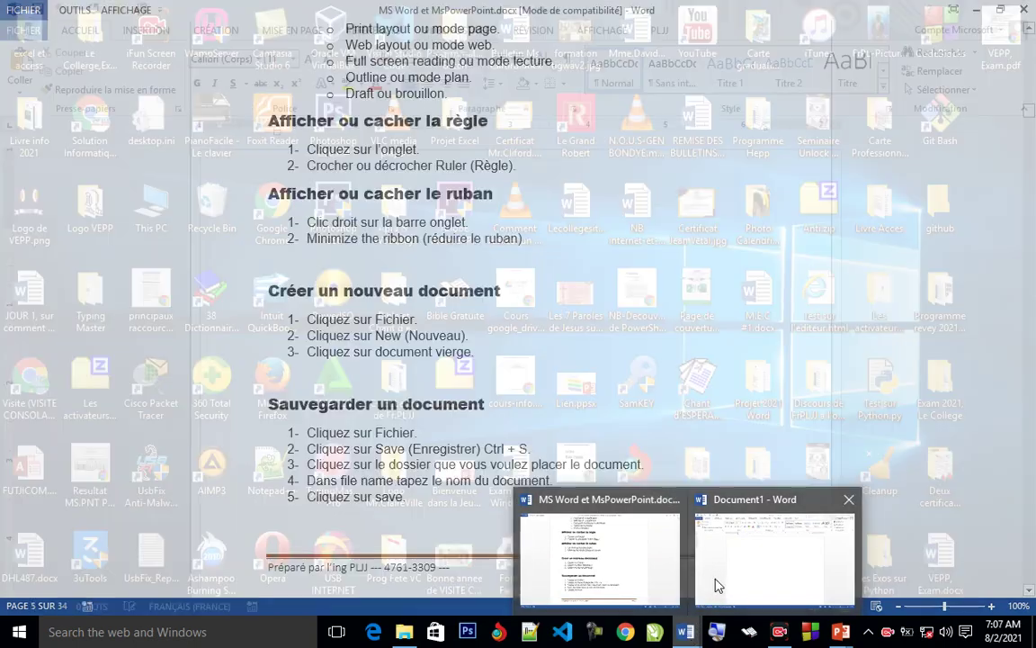
click(724, 577)
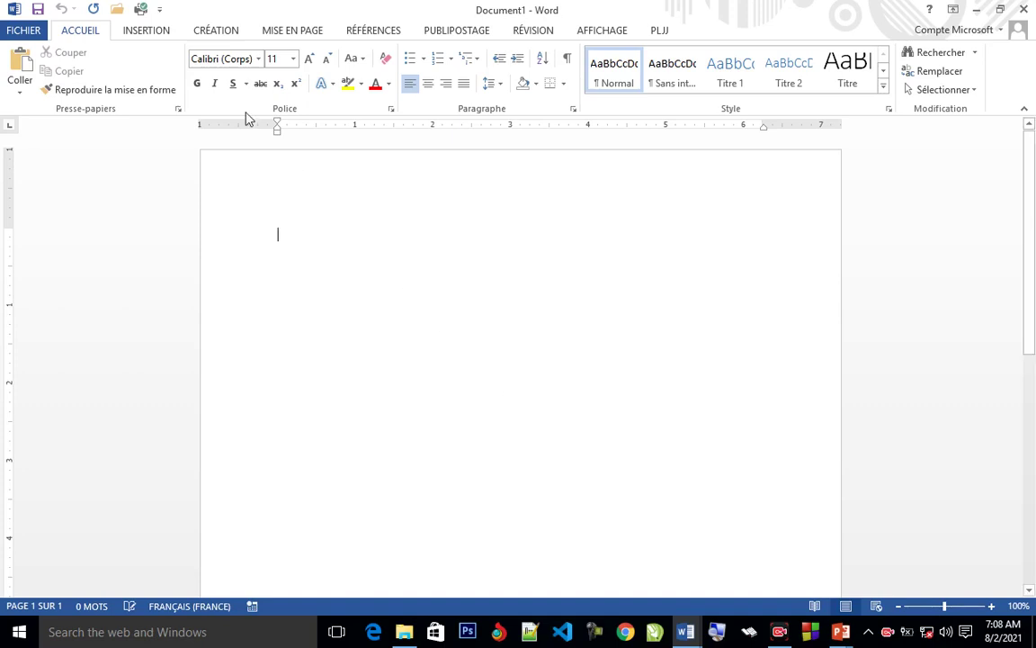
Hide the Accueil tab from the ribbon through the Personnaliser le ruban options
right_click(167, 40)
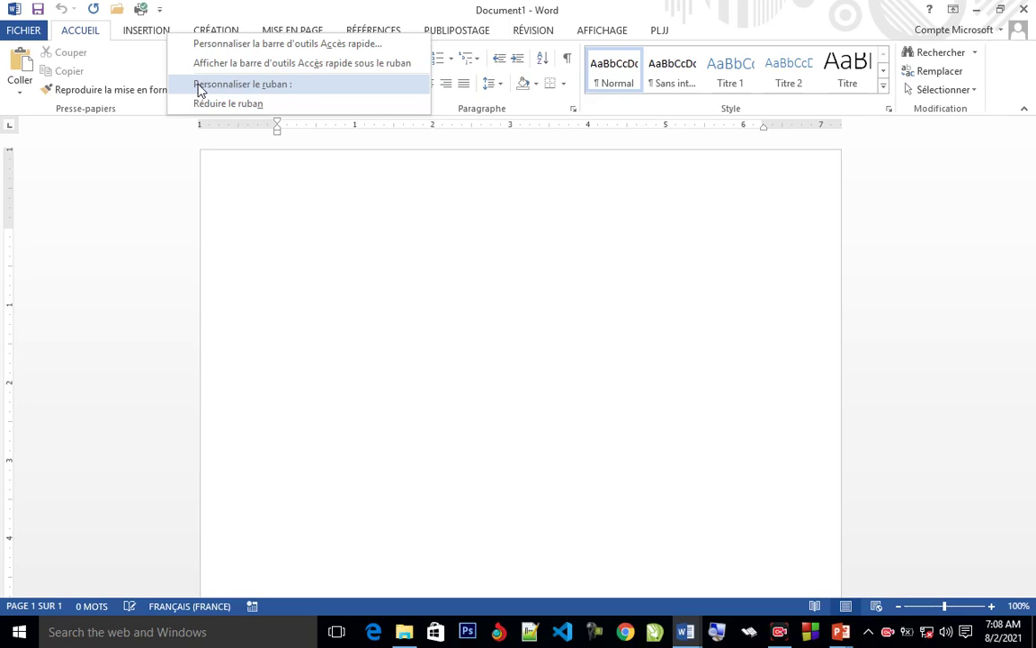
click(199, 84)
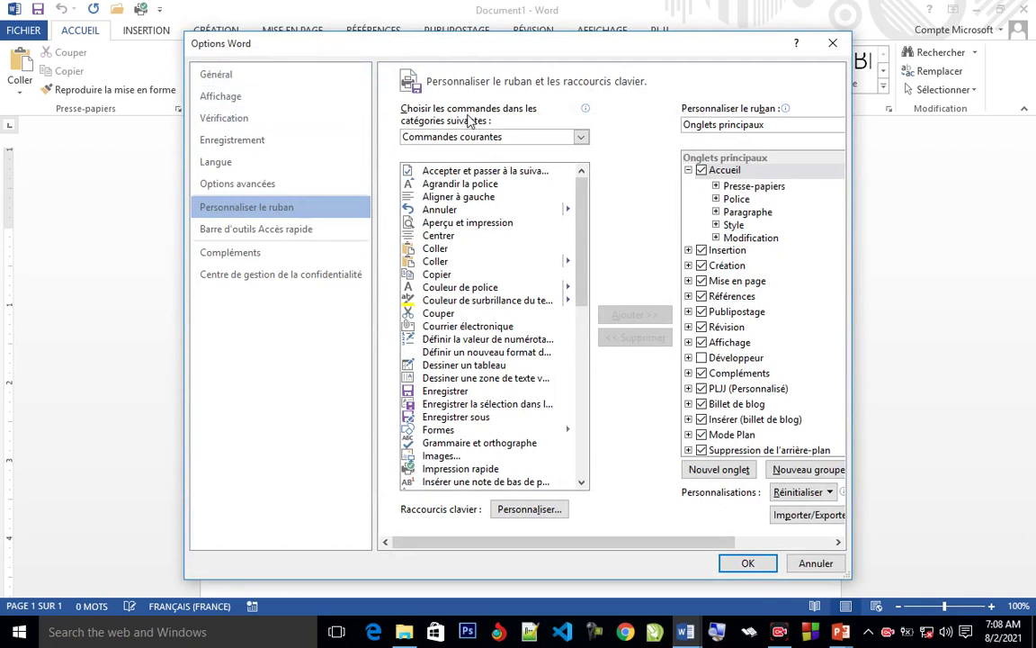
drag(625, 56, 593, 56)
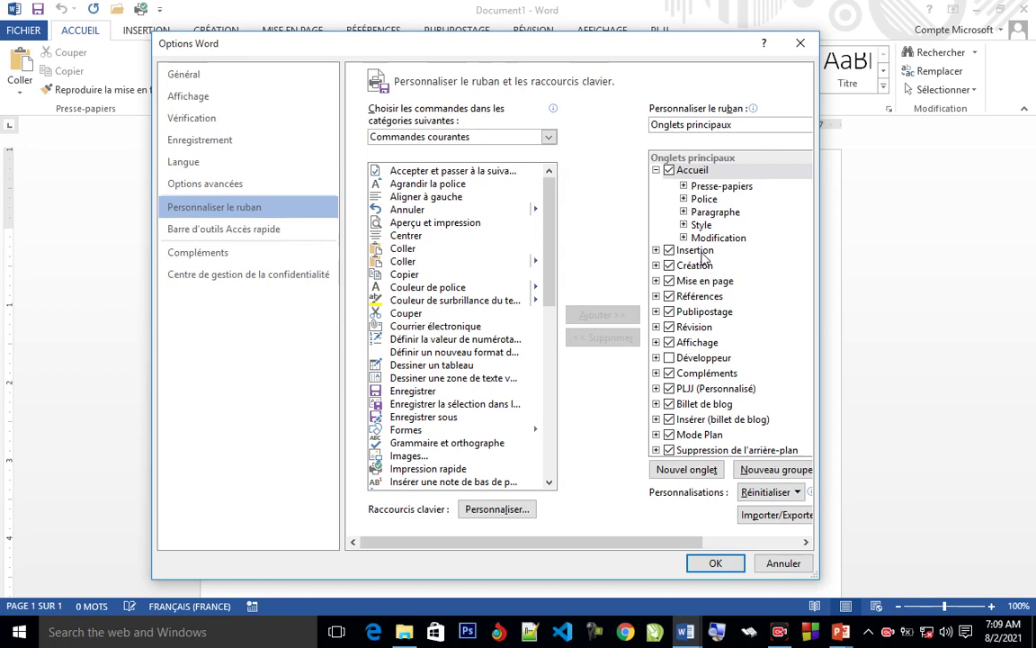
click(669, 171)
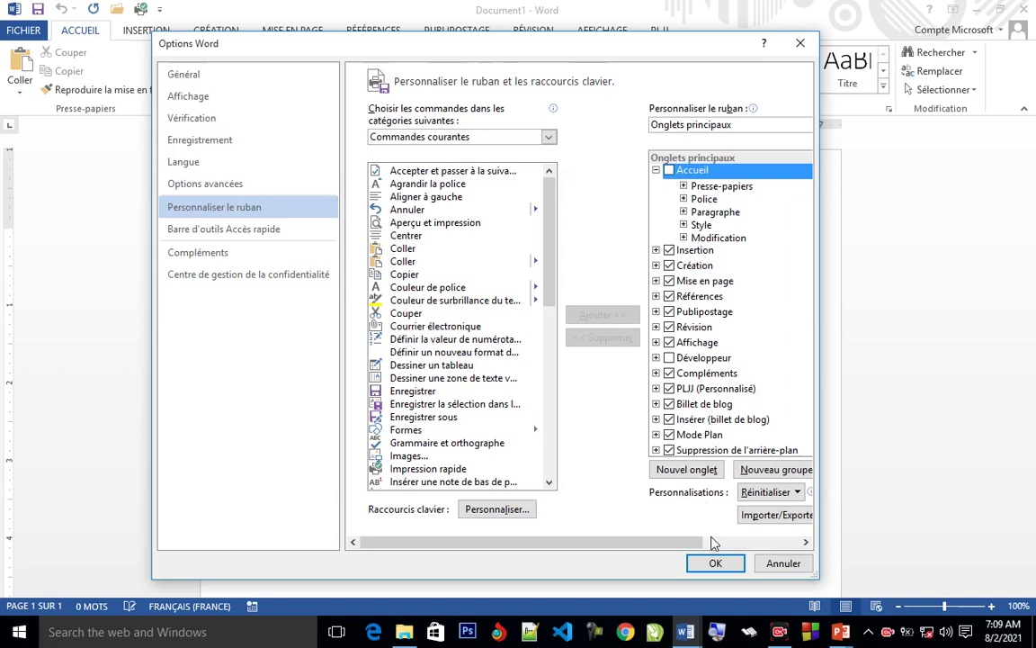
click(716, 564)
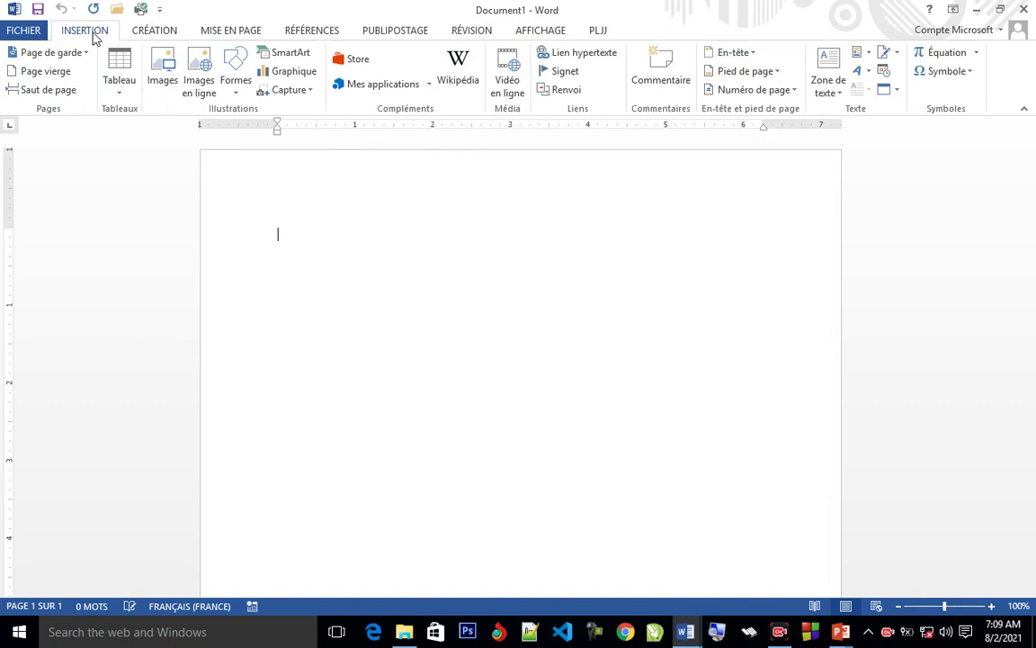
Hide the Insertion tab from the ribbon through the Personnaliser le ruban options
right_click(168, 31)
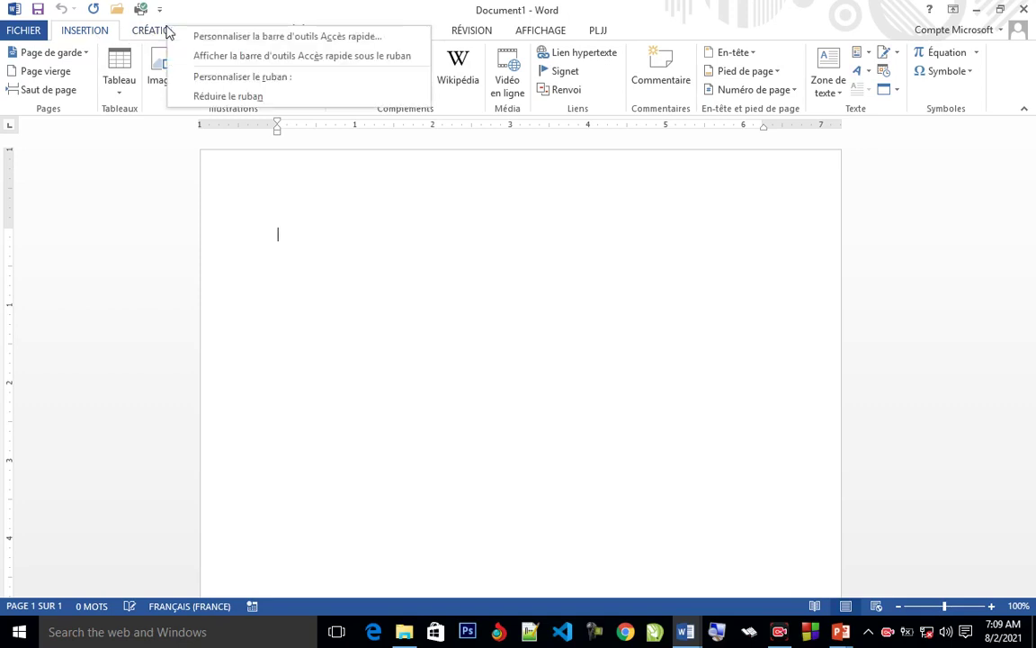
click(216, 79)
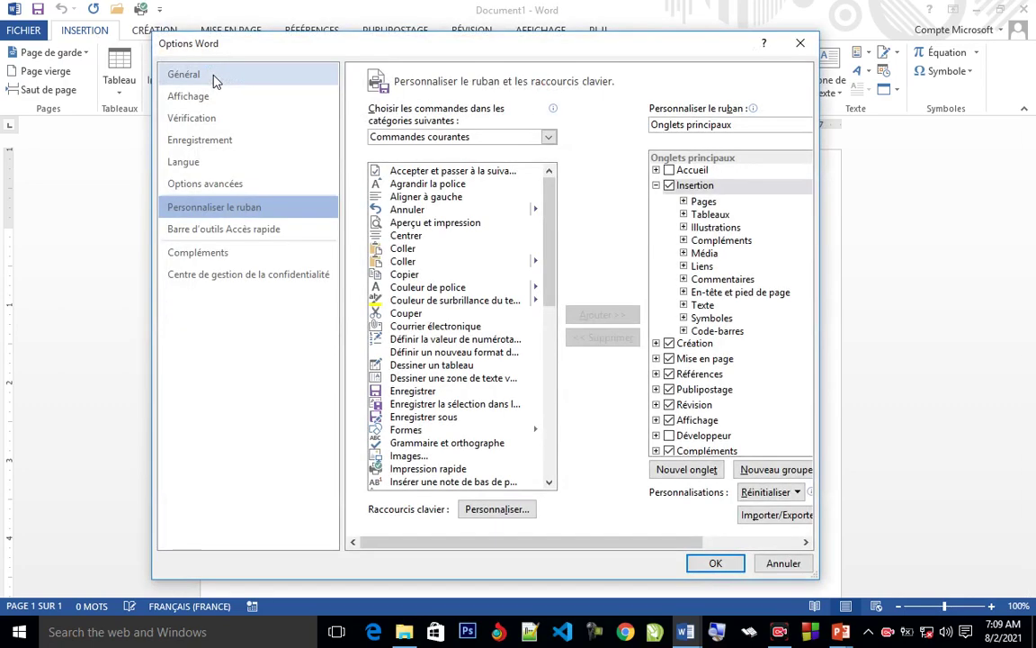
click(669, 186)
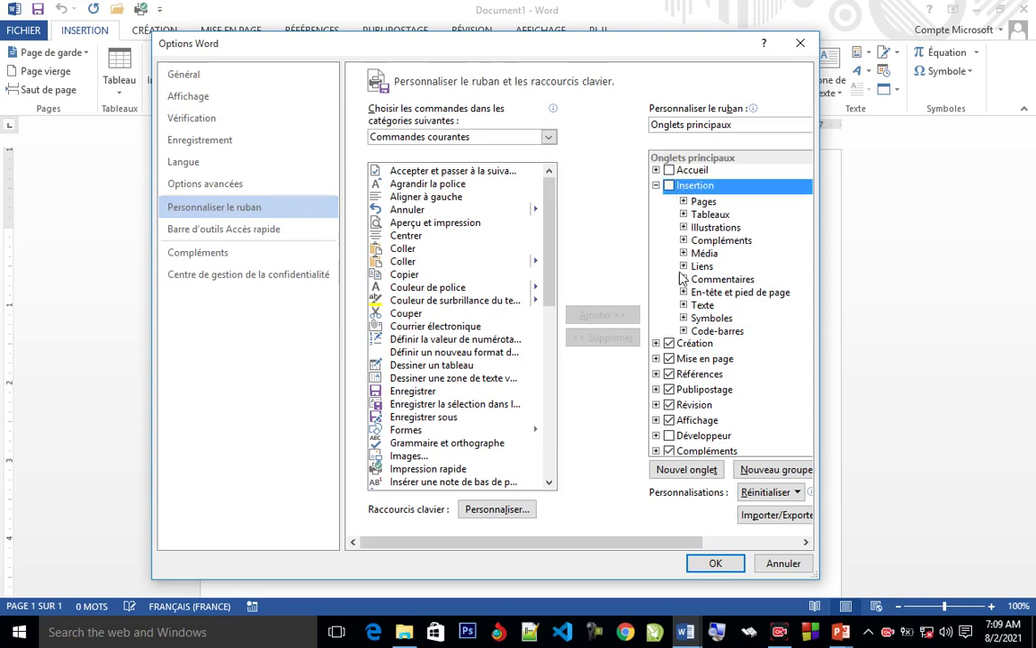
click(717, 563)
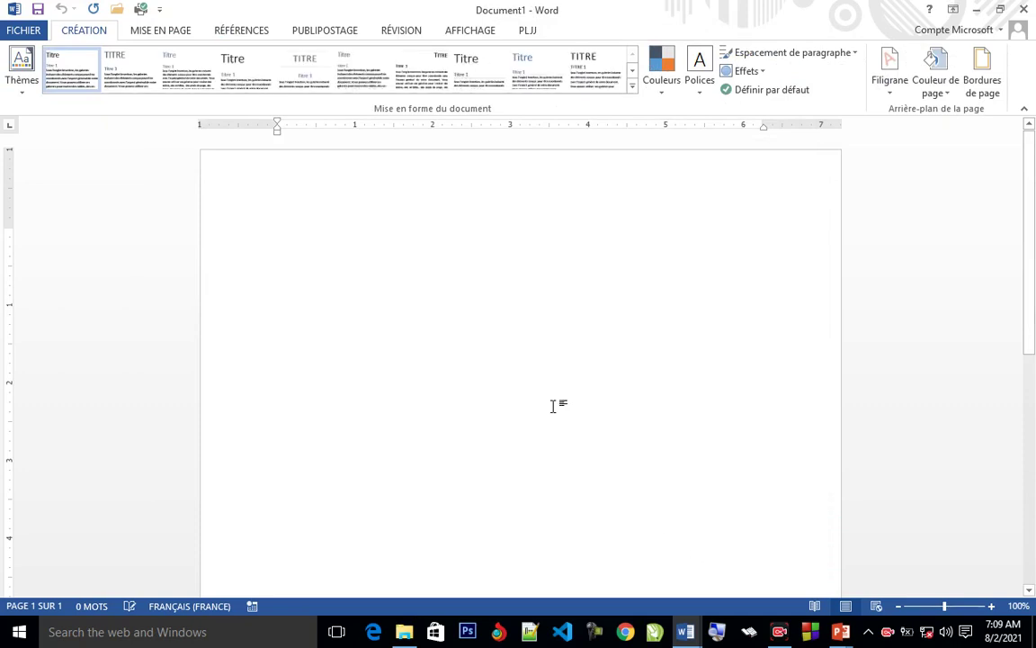
Restore the Accueil and Insertion tabs to the ribbon and display the commands of each
right_click(176, 35)
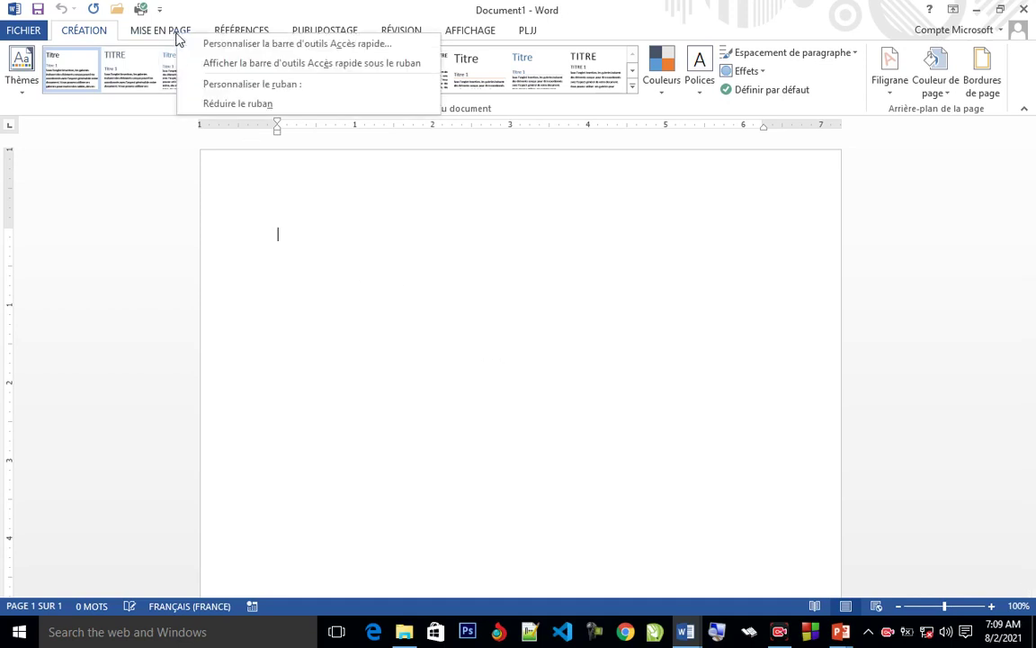
click(218, 86)
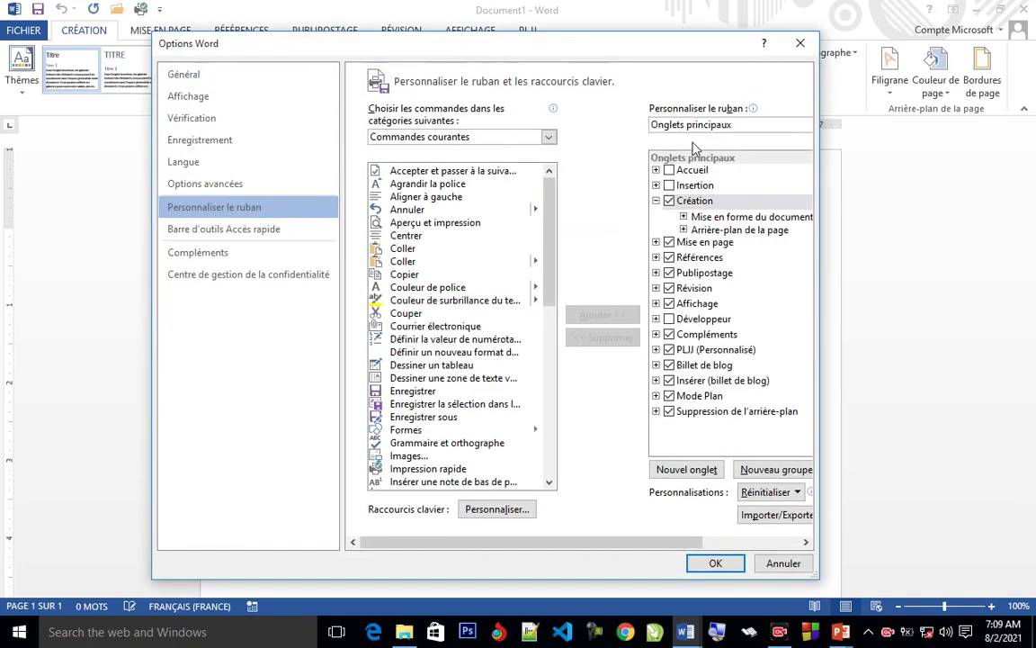
click(670, 186)
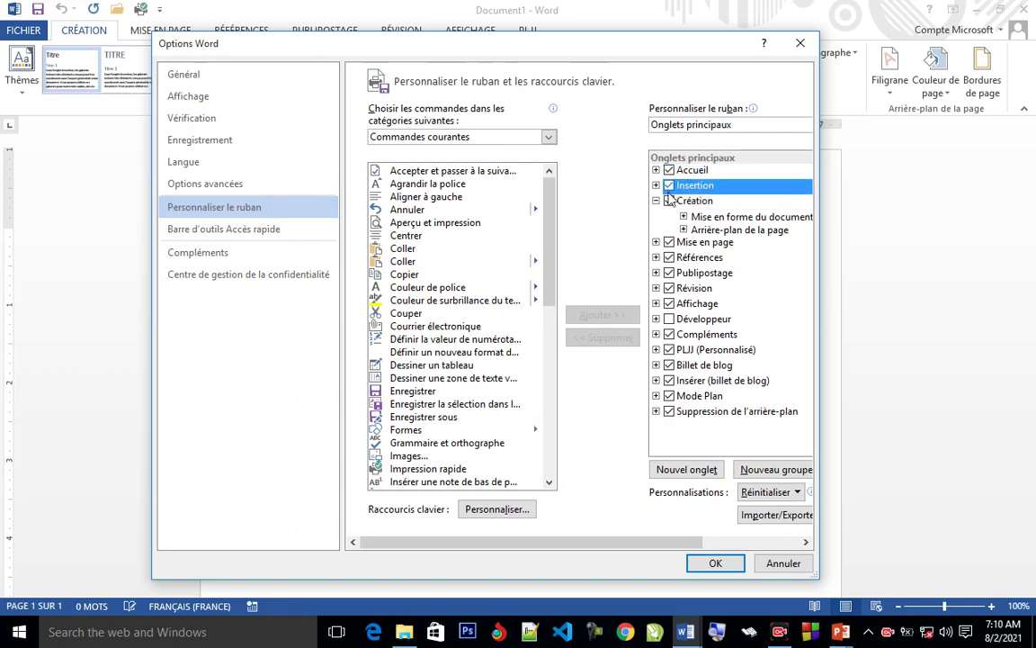
click(716, 563)
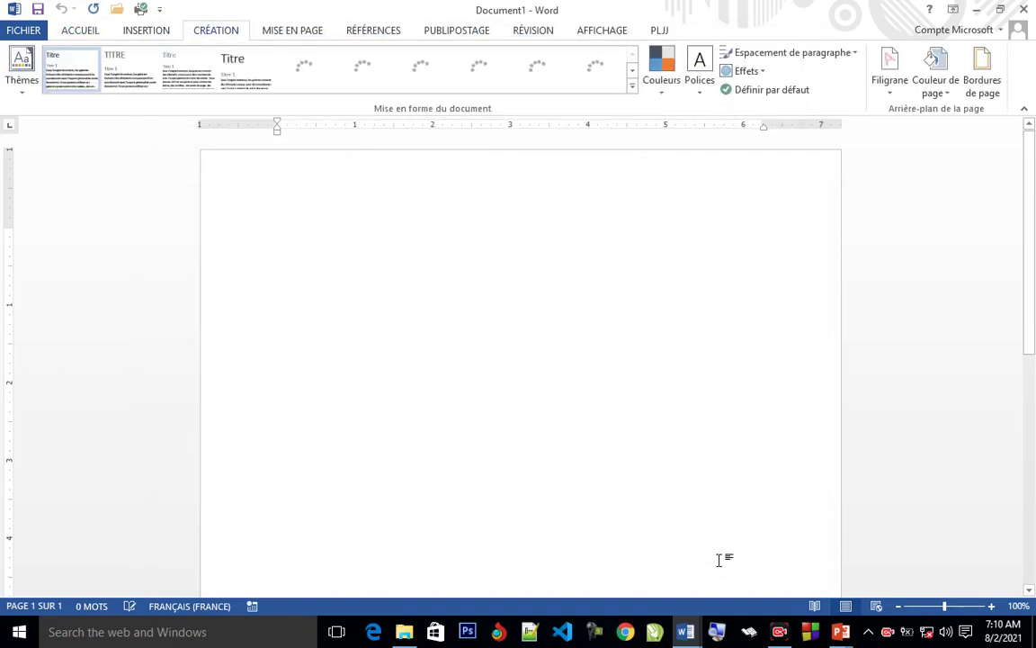
click(81, 33)
click(144, 33)
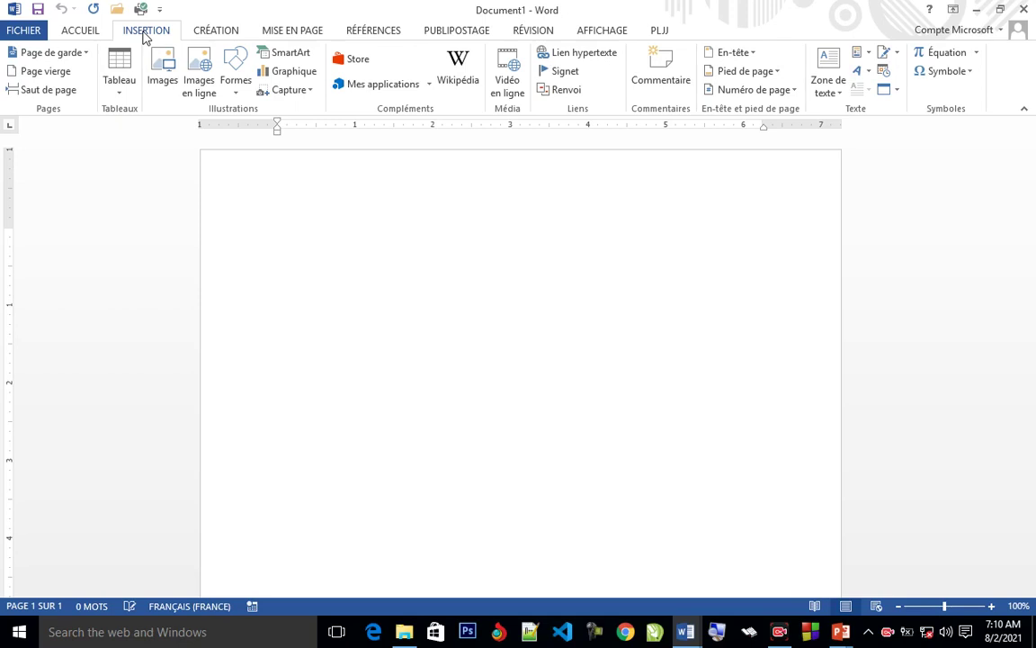
Rename the Accueil ribbon tab as Home through the Personnaliser le ruban options, and apply the change
right_click(143, 32)
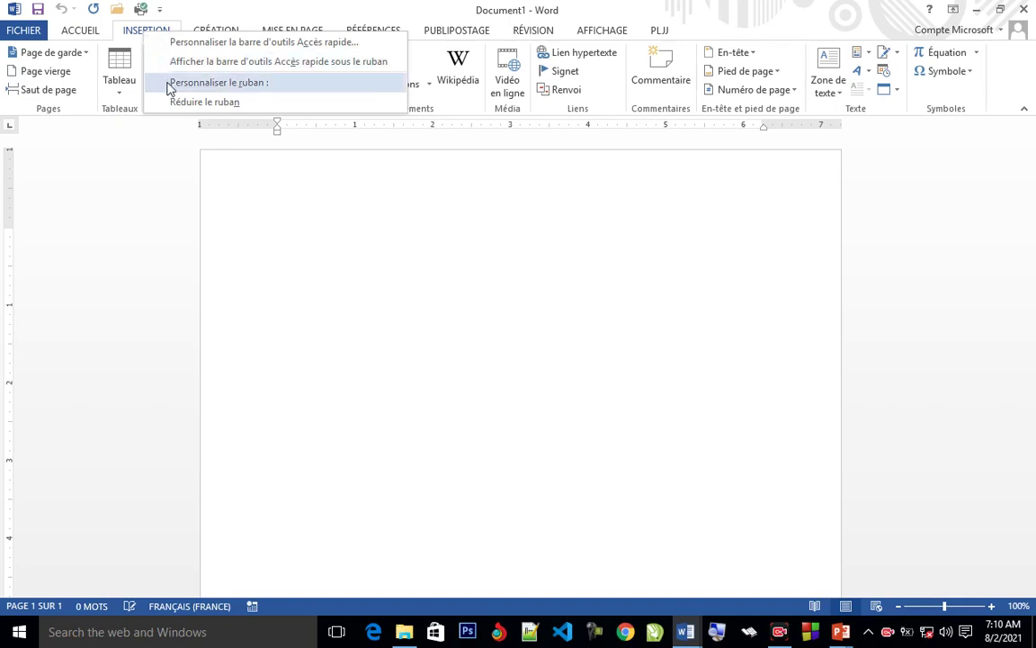
click(216, 82)
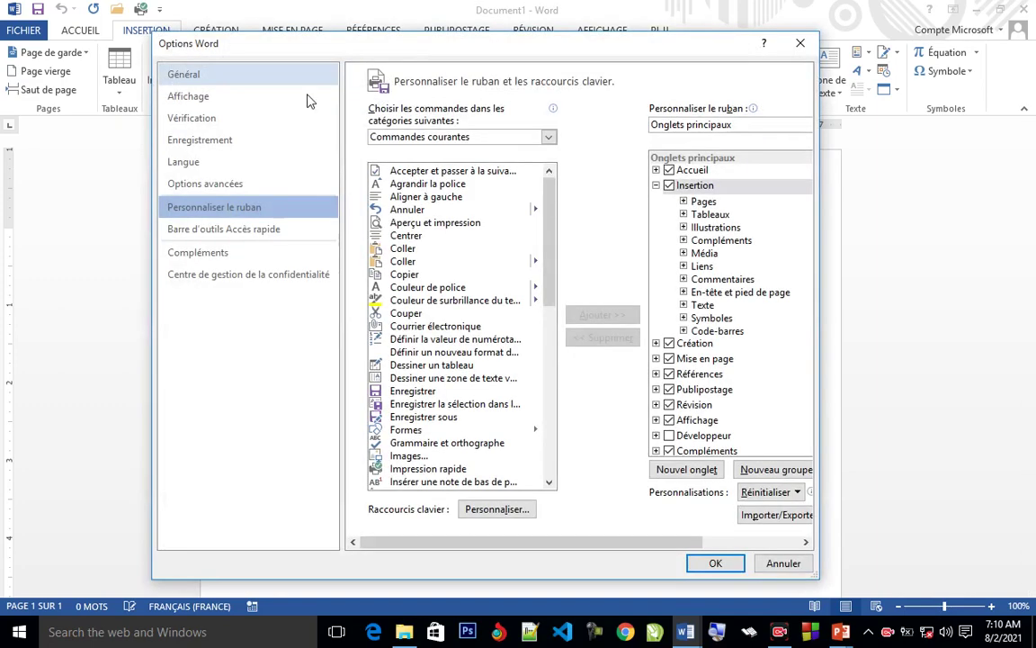
right_click(705, 177)
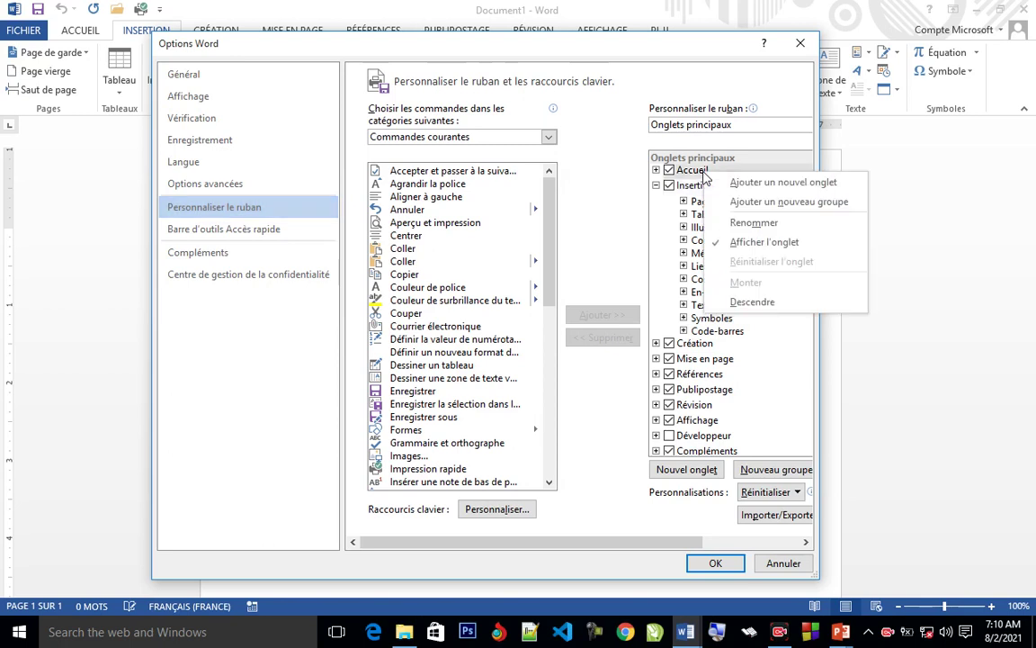
click(754, 222)
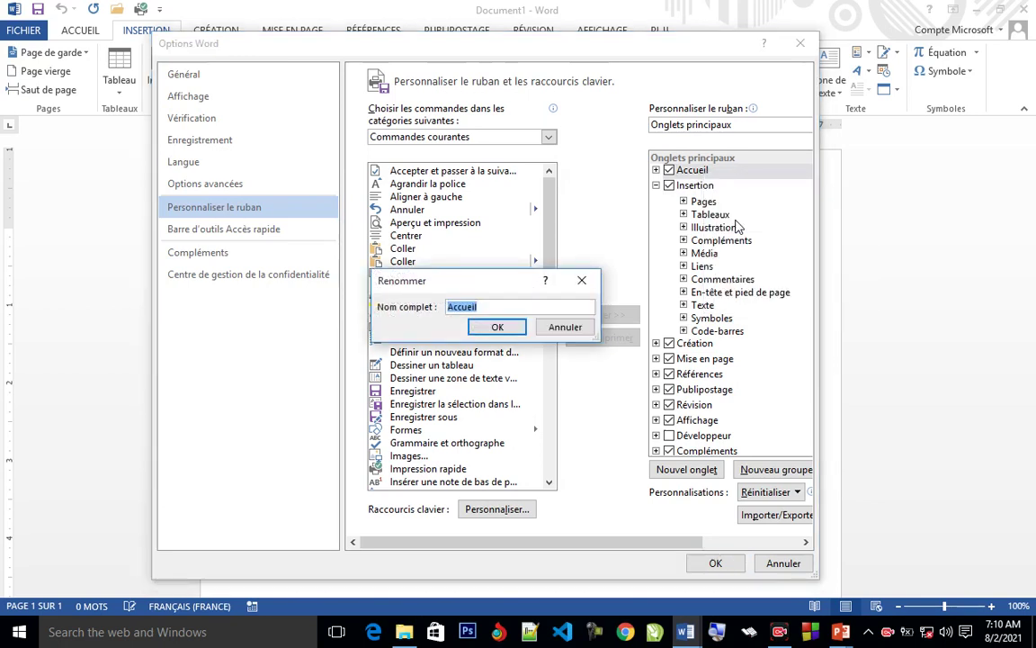
text(Home)
click(497, 328)
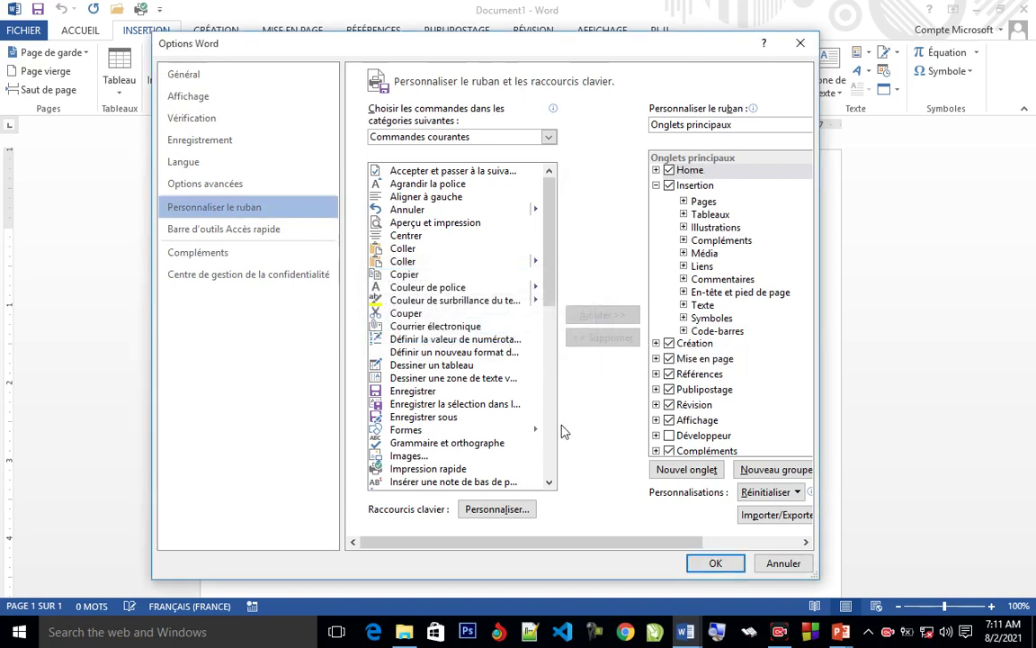
click(711, 563)
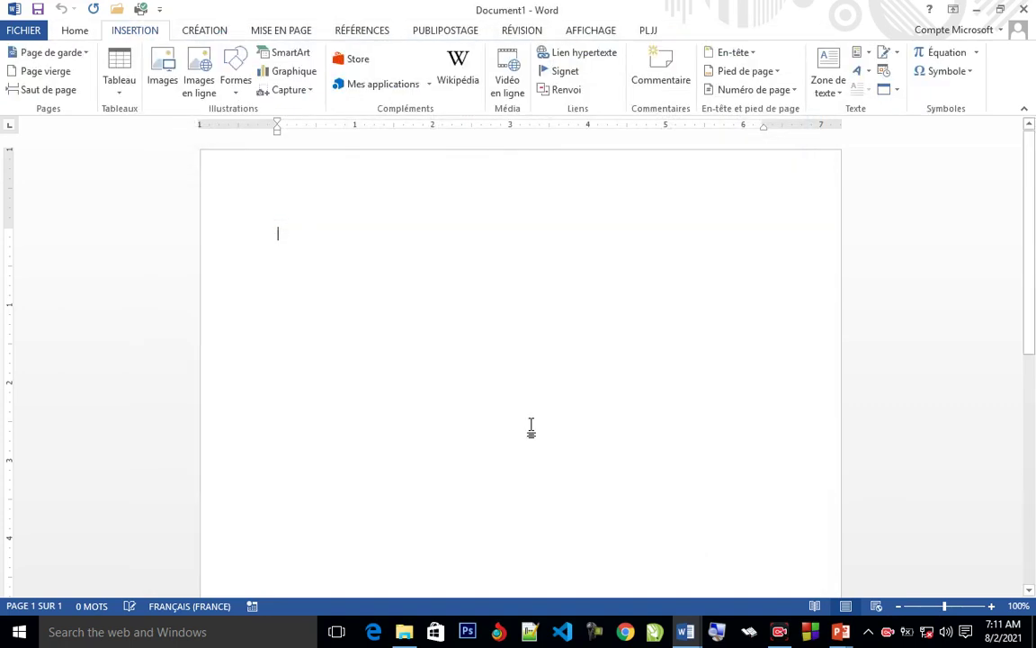
Rename the Home ribbon tab as Acceuil through the Personnaliser le ruban options, and apply the change
right_click(87, 33)
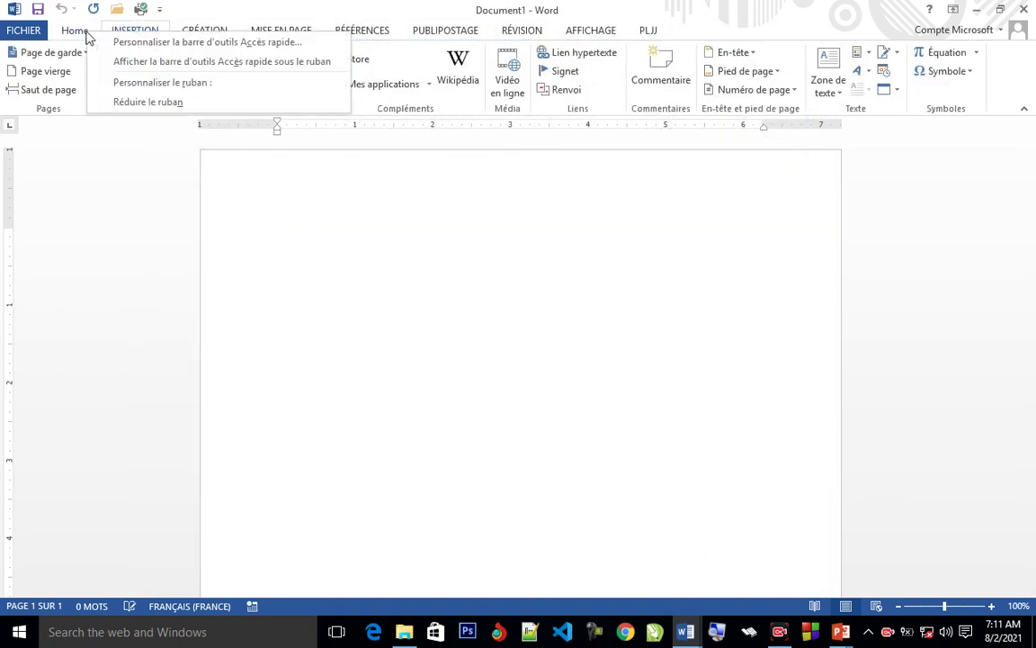
click(142, 83)
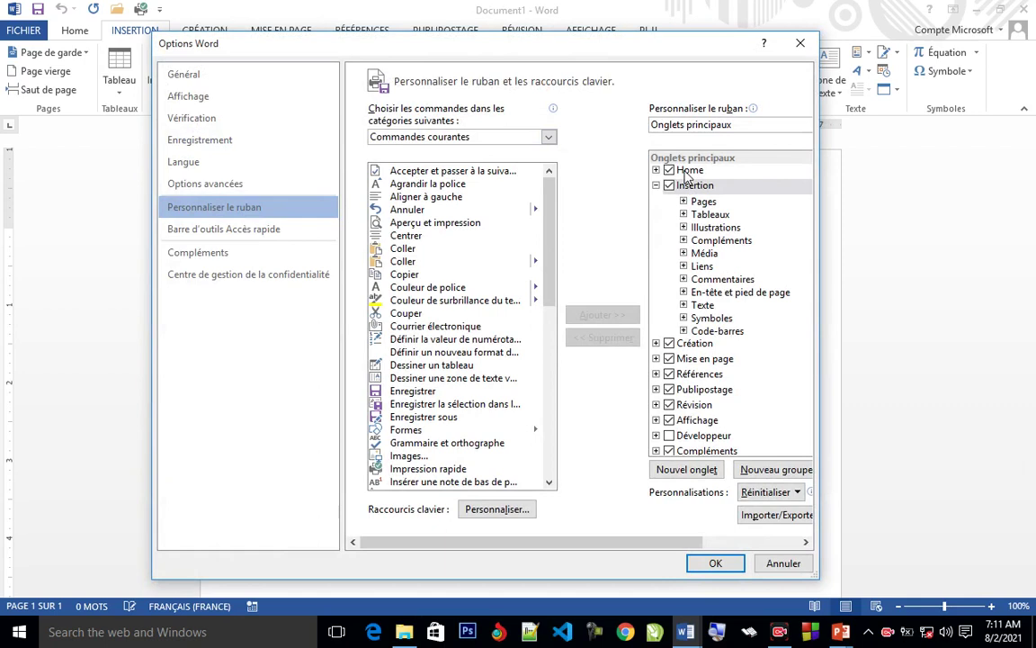
right_click(688, 175)
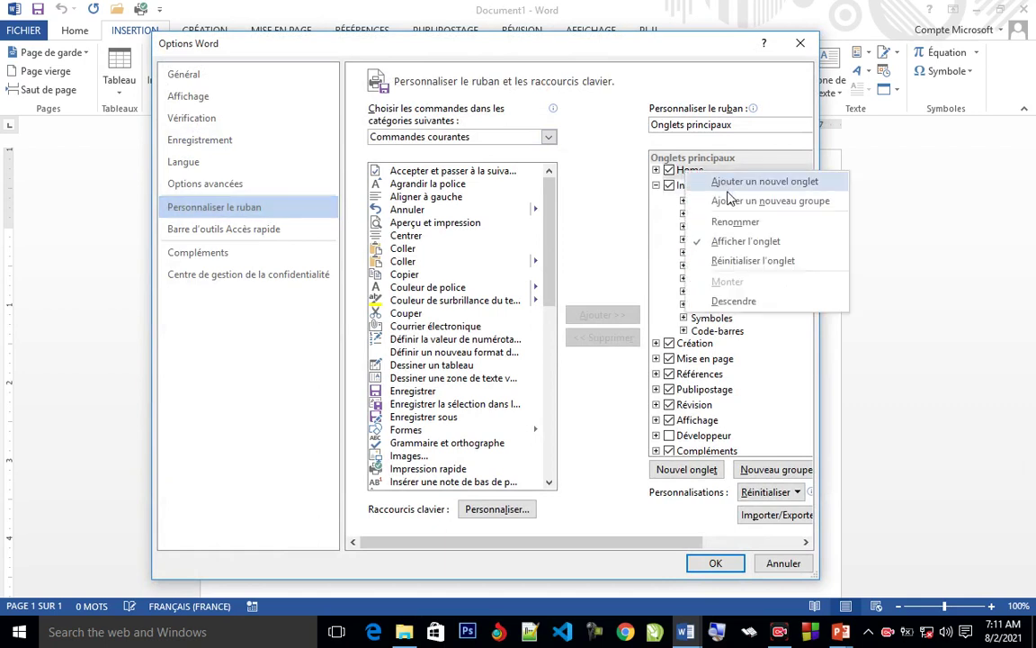
click(726, 222)
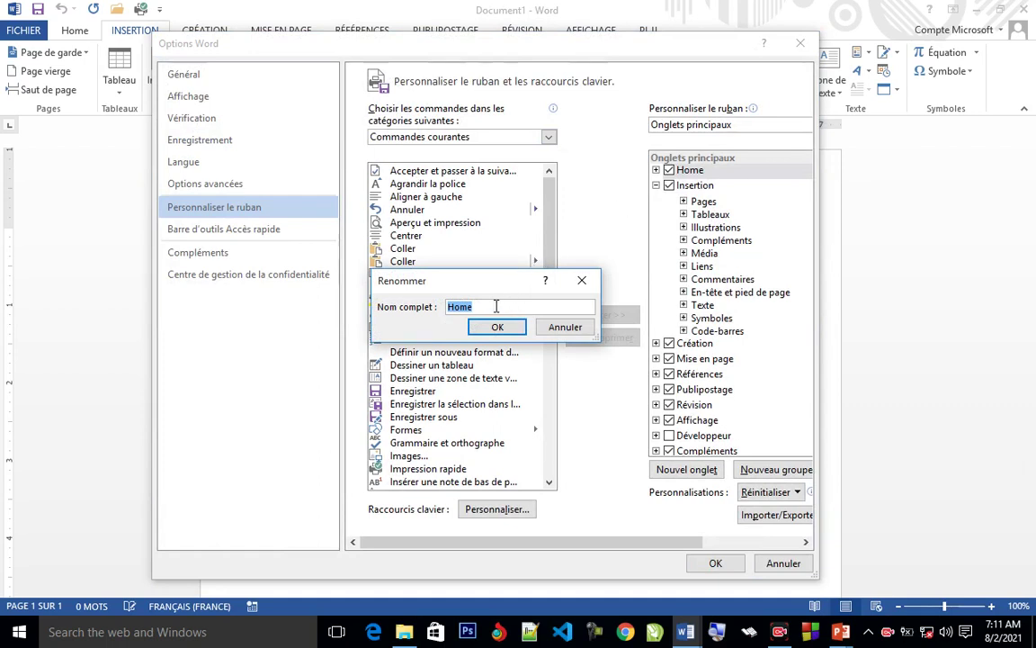
key(BackSpace)
text(Acceuil)
click(498, 327)
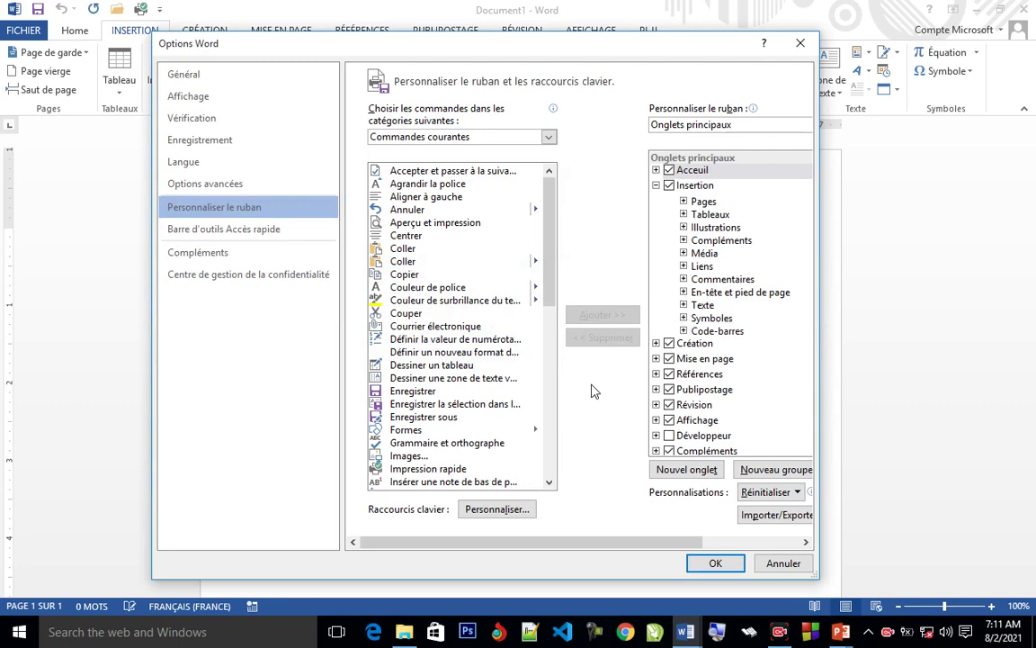
click(711, 564)
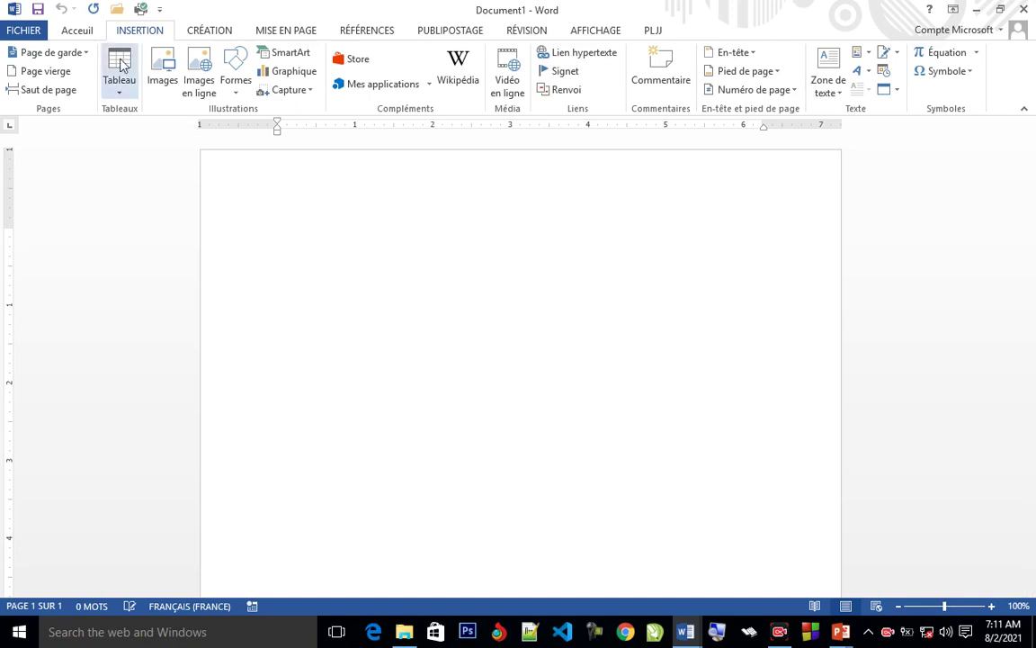
Add a new custom tab after the Insertion tab in the Personnaliser le ruban options
right_click(82, 30)
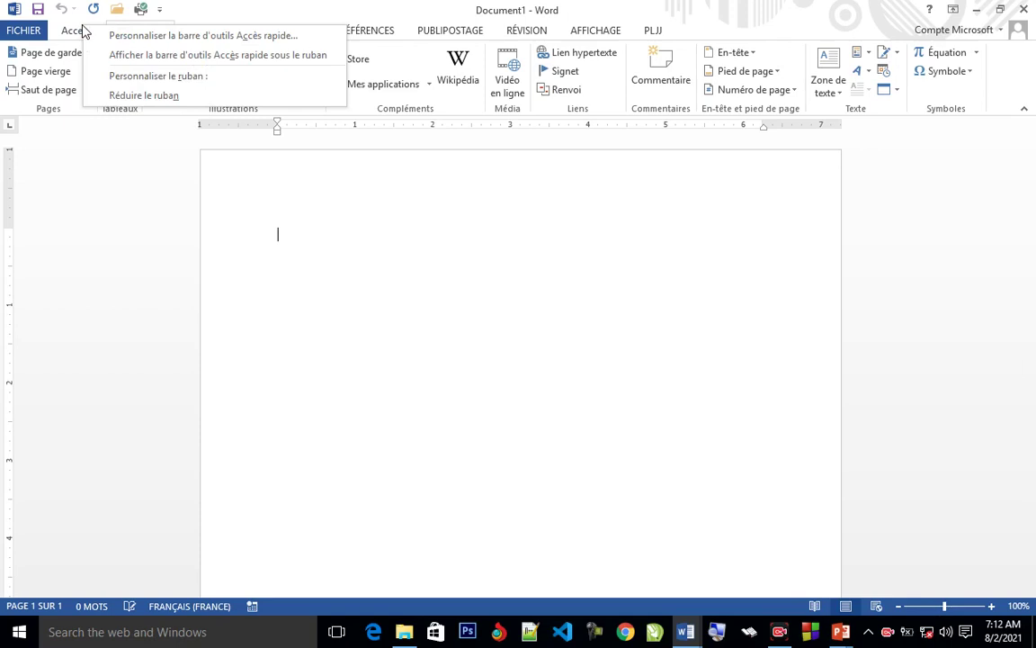
click(151, 84)
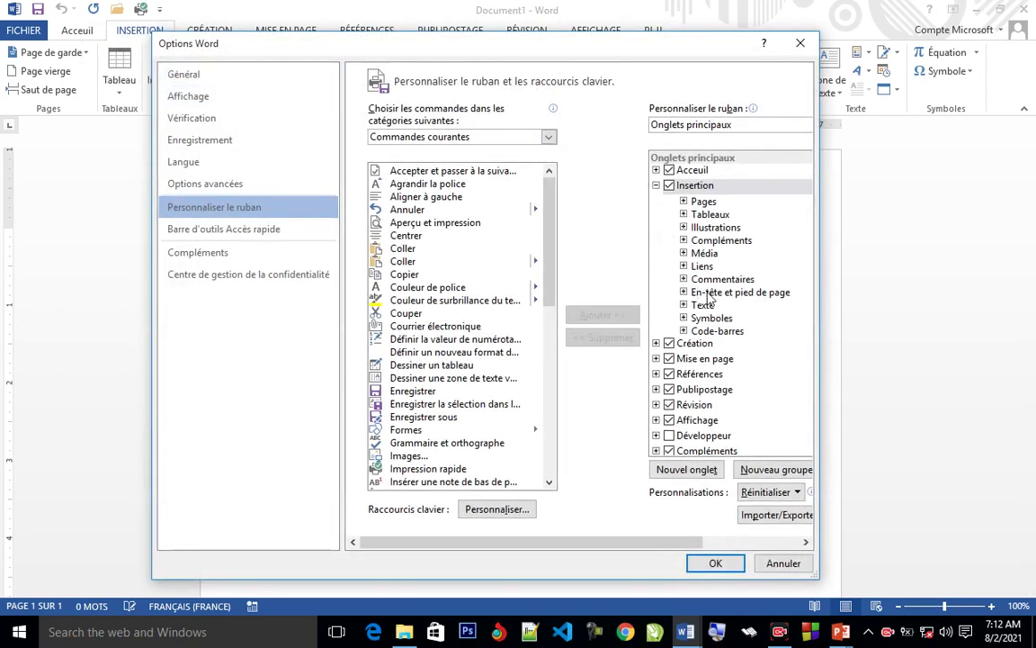
click(693, 470)
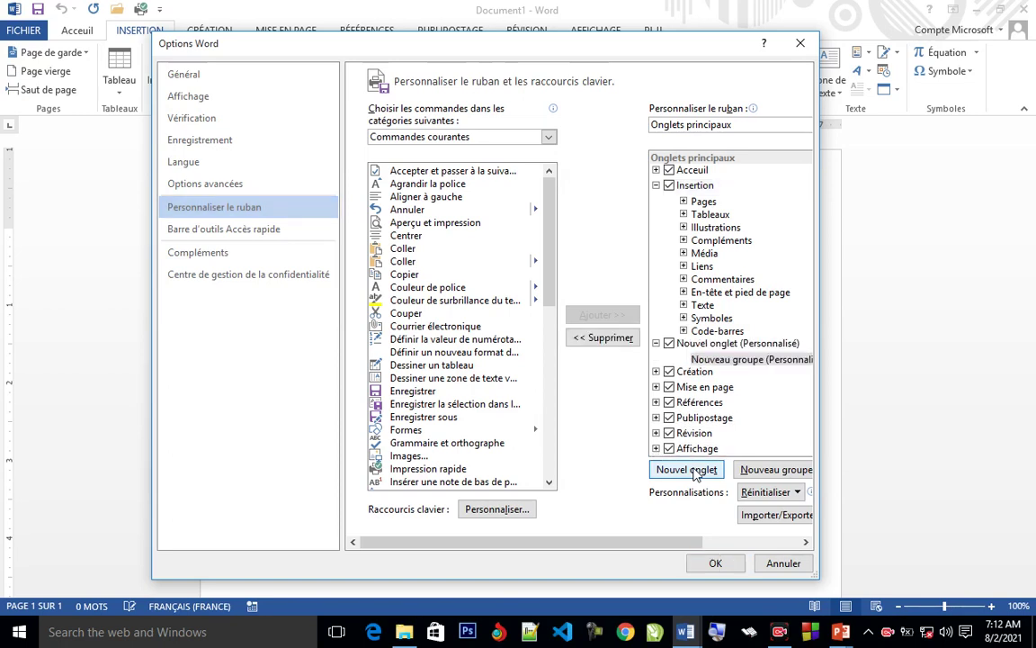
Name the new custom tab SIH, apply the ribbon changes, and display that tab
right_click(682, 349)
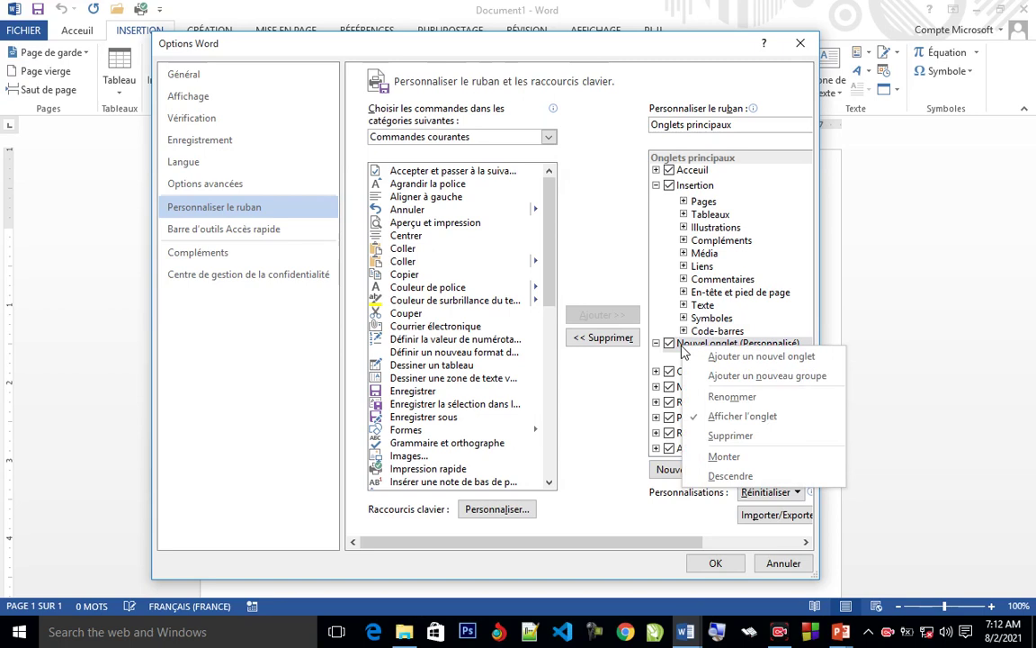
click(744, 401)
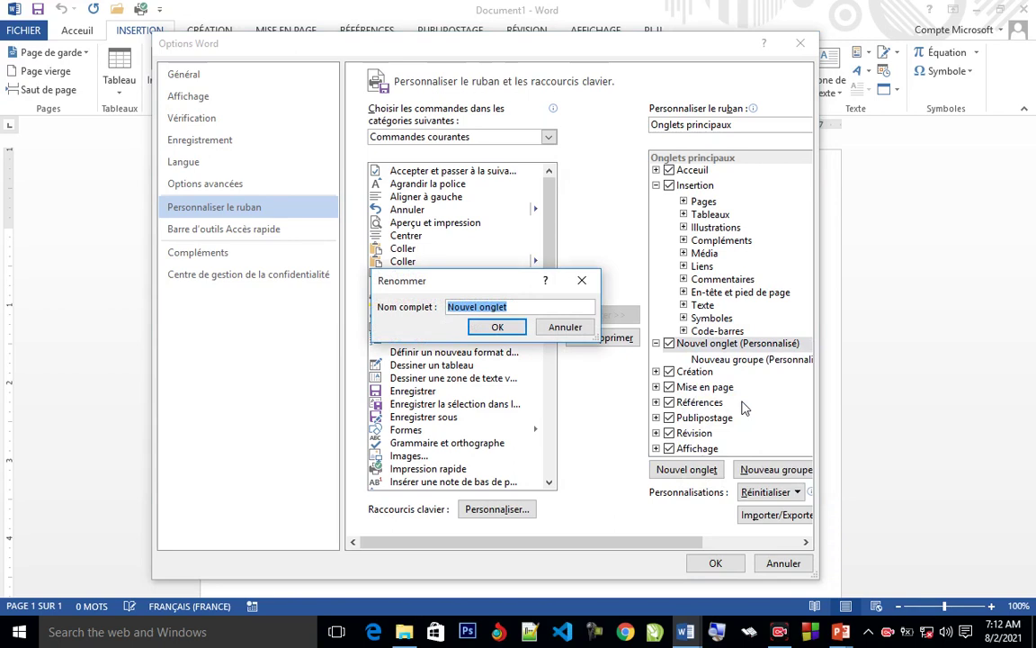
text(S)
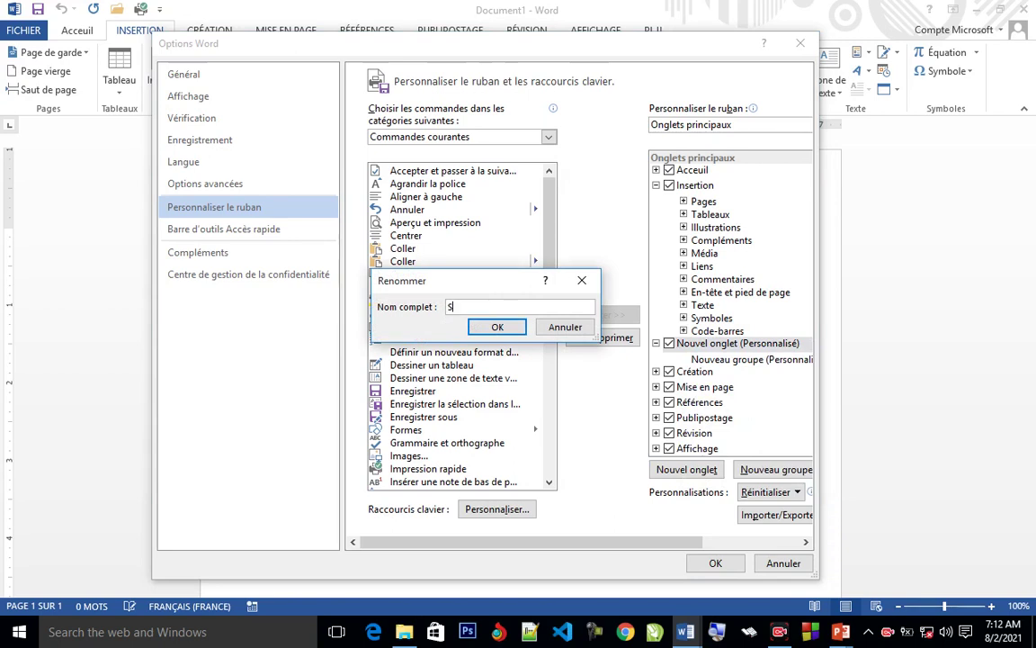
text(IH)
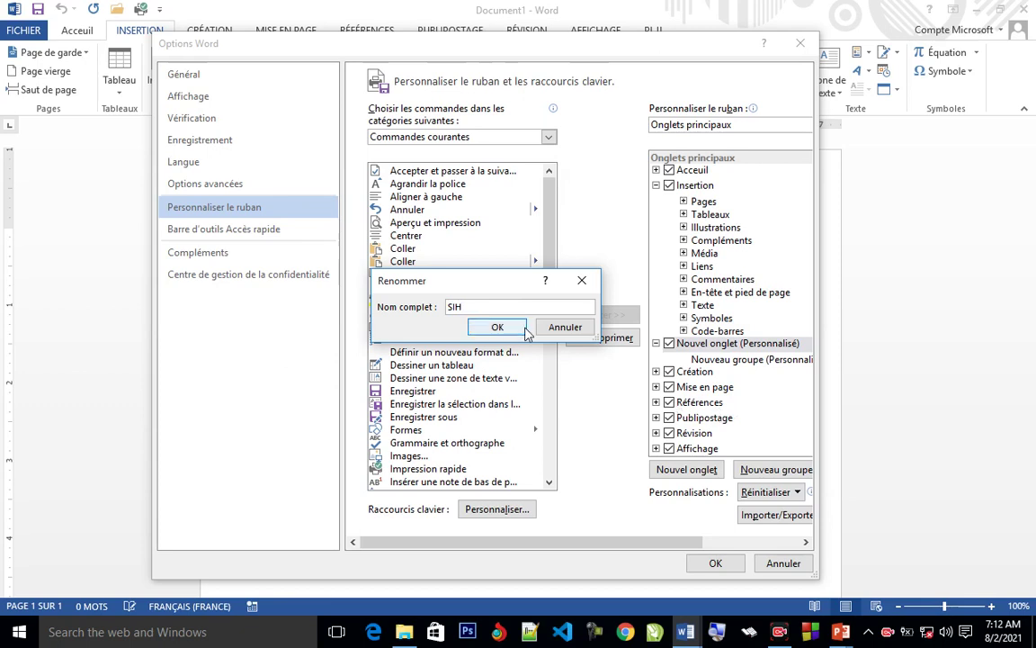
click(495, 327)
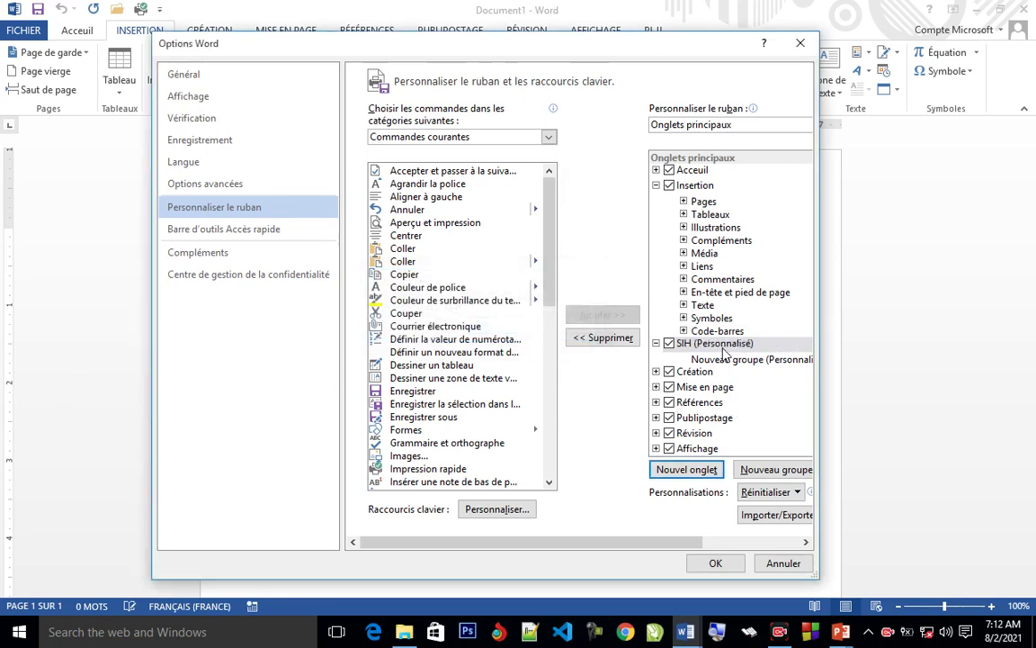
click(715, 563)
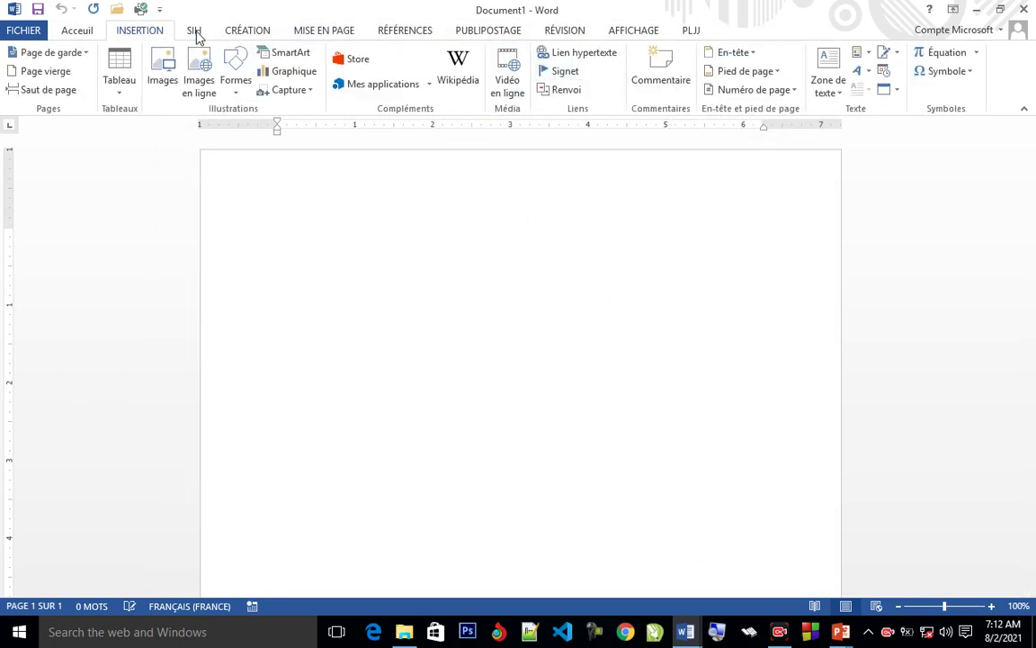
click(198, 36)
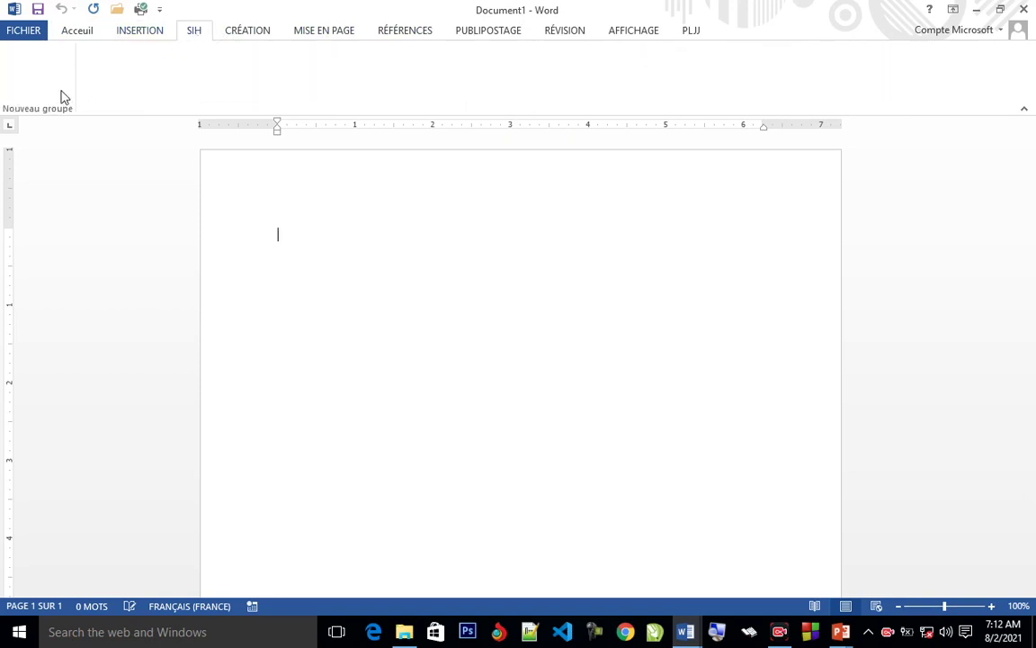
Rename the new group in the SIH tab as Parent and assign it the checkered symbol
right_click(190, 36)
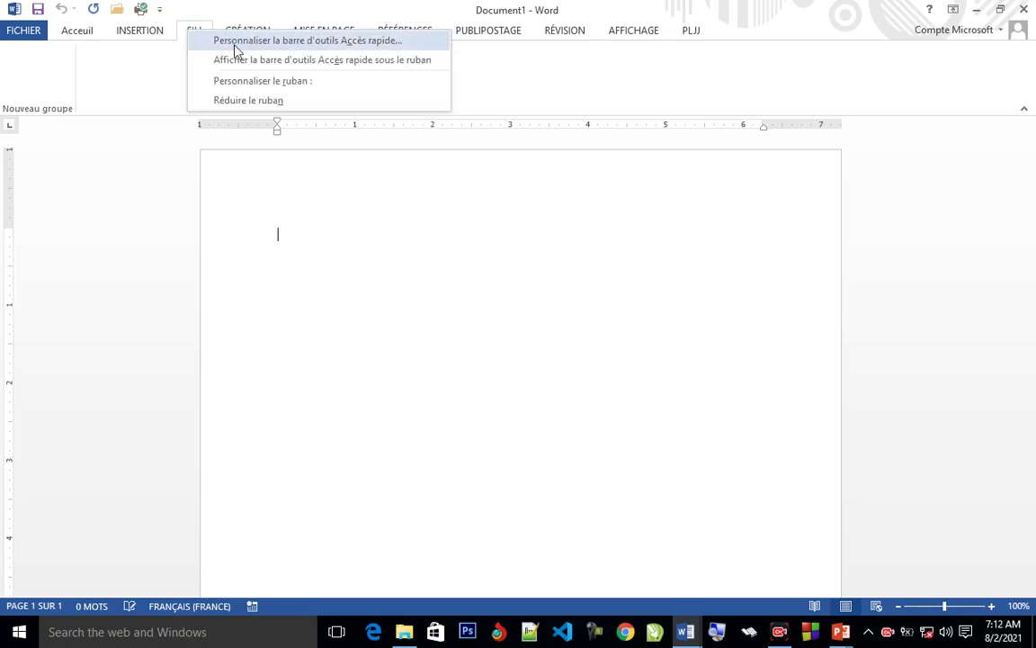
click(245, 82)
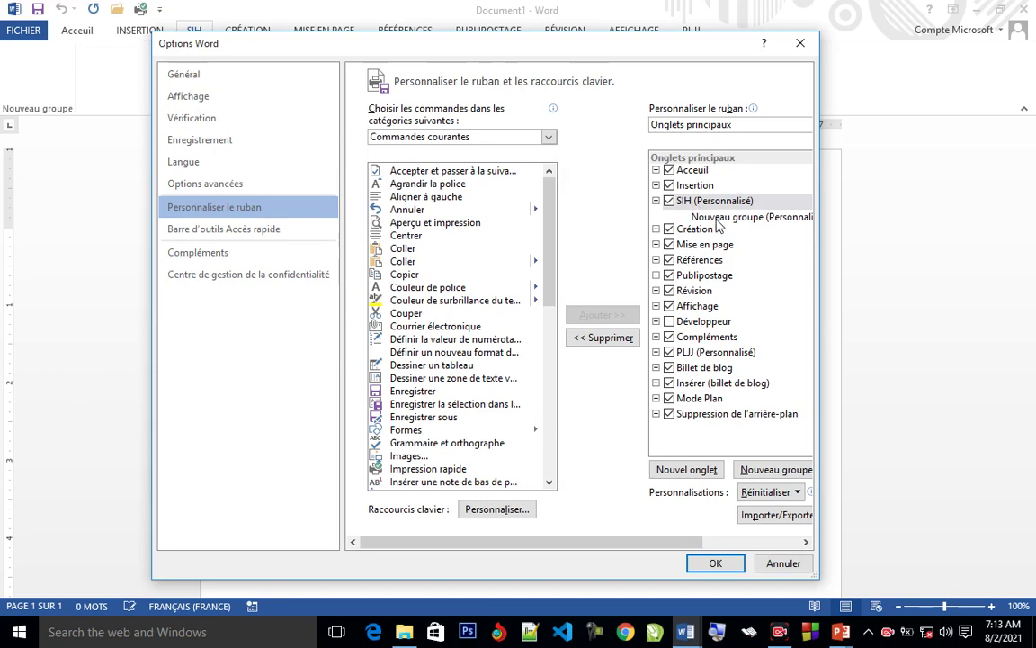
right_click(720, 225)
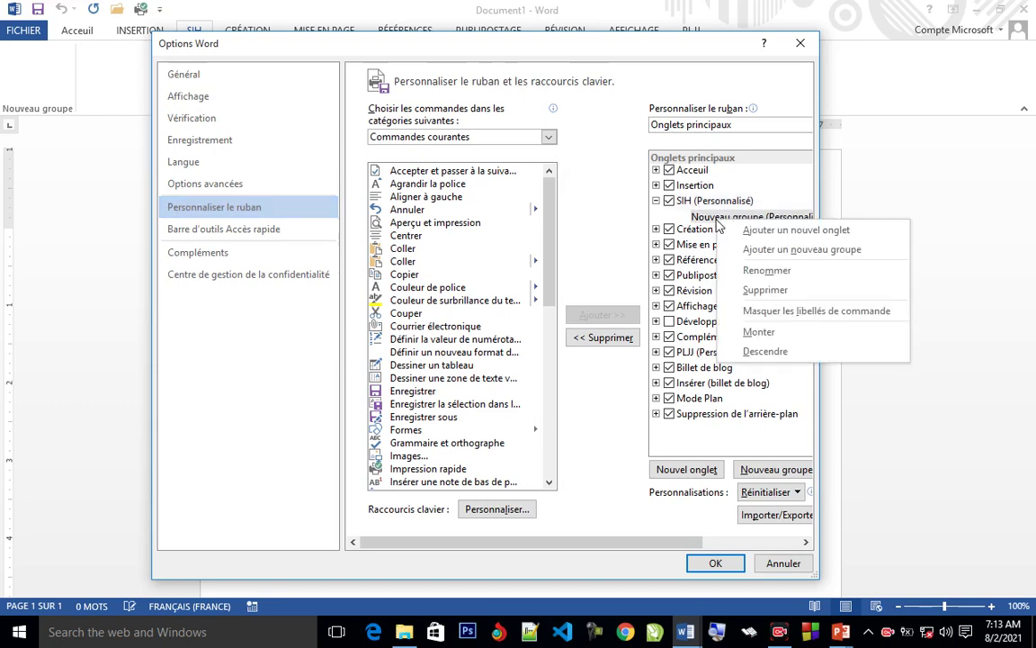
click(766, 270)
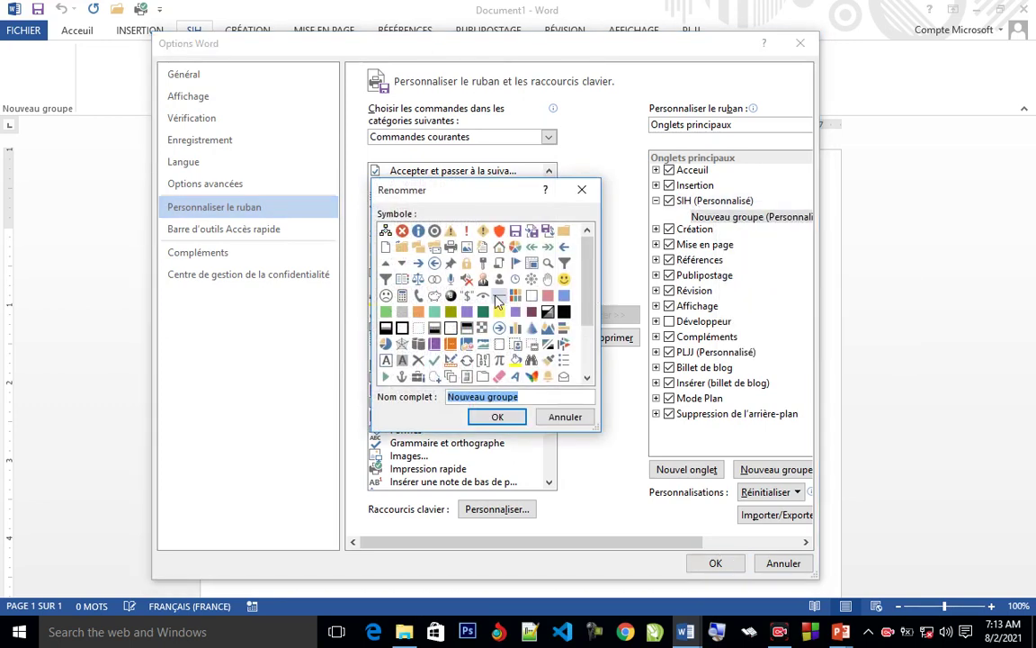
click(465, 326)
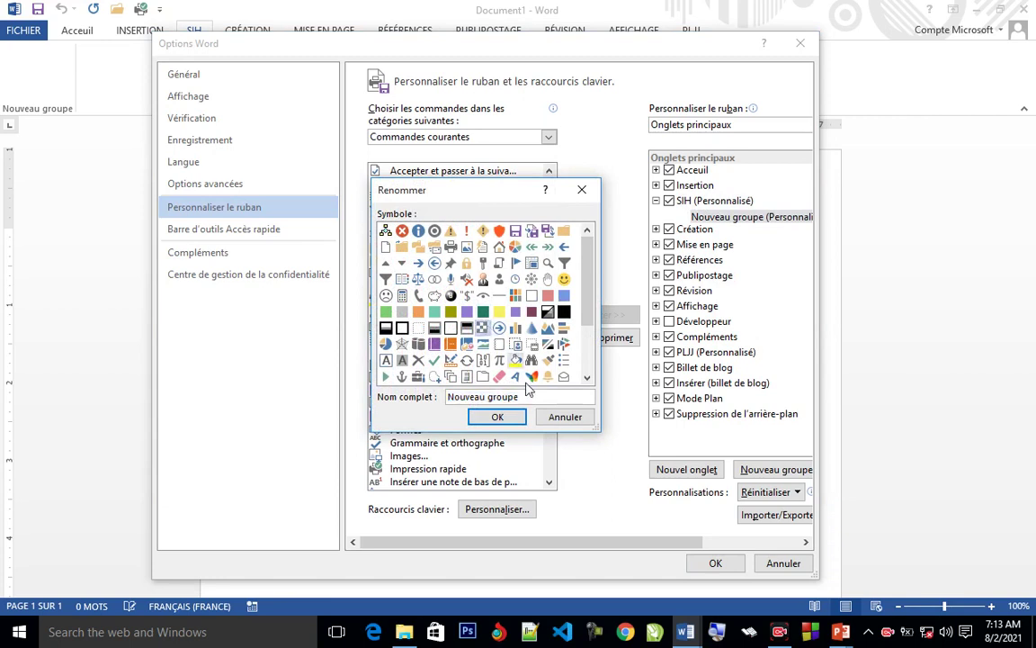
click(524, 395)
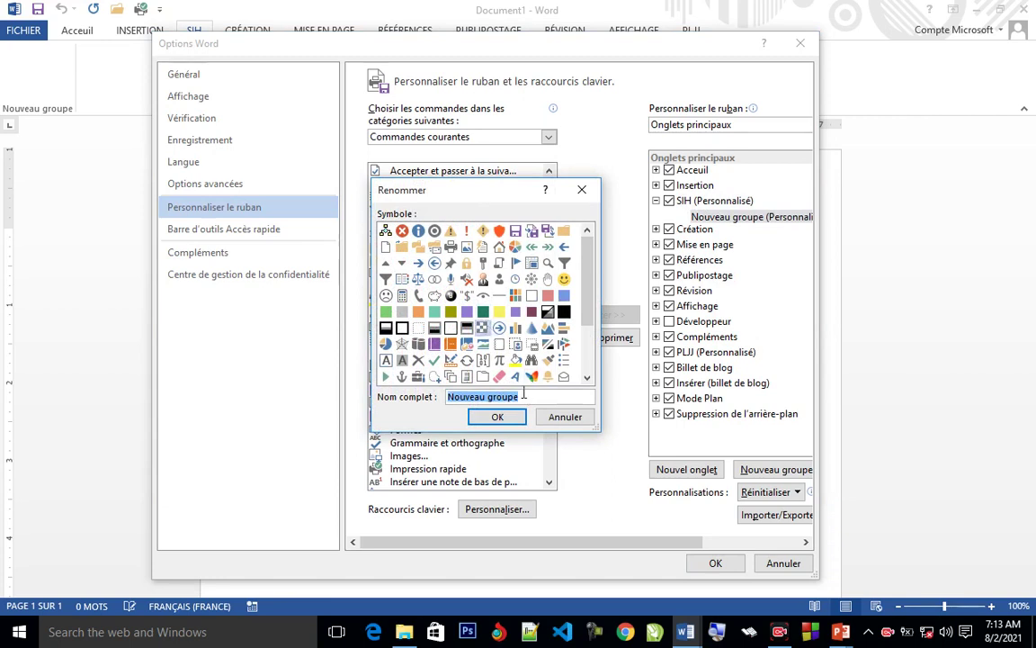
key(BackSpace)
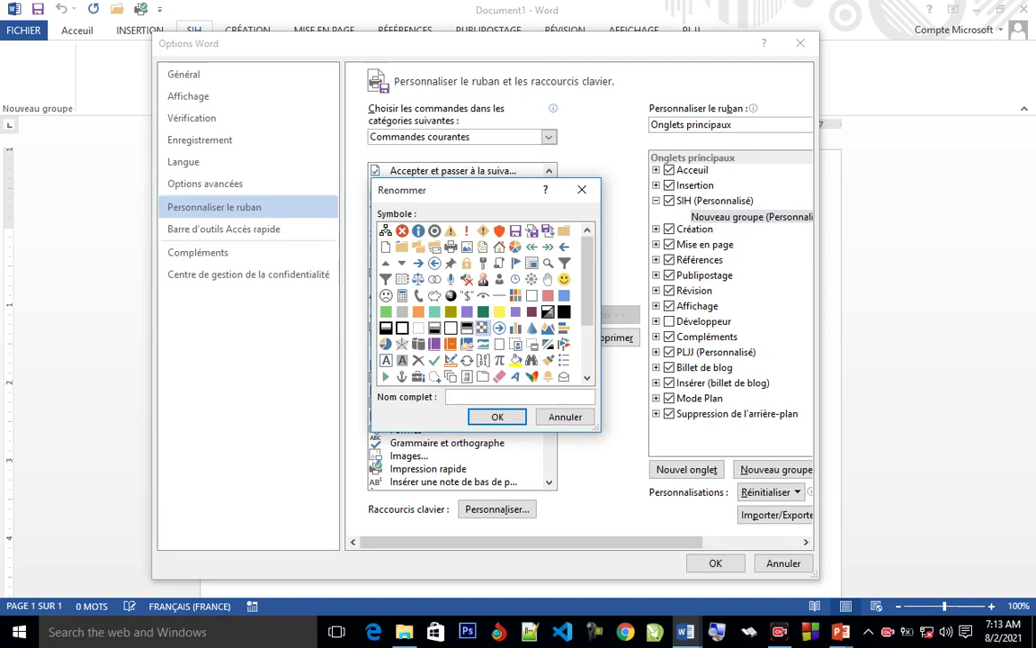
text(Parent)
click(500, 417)
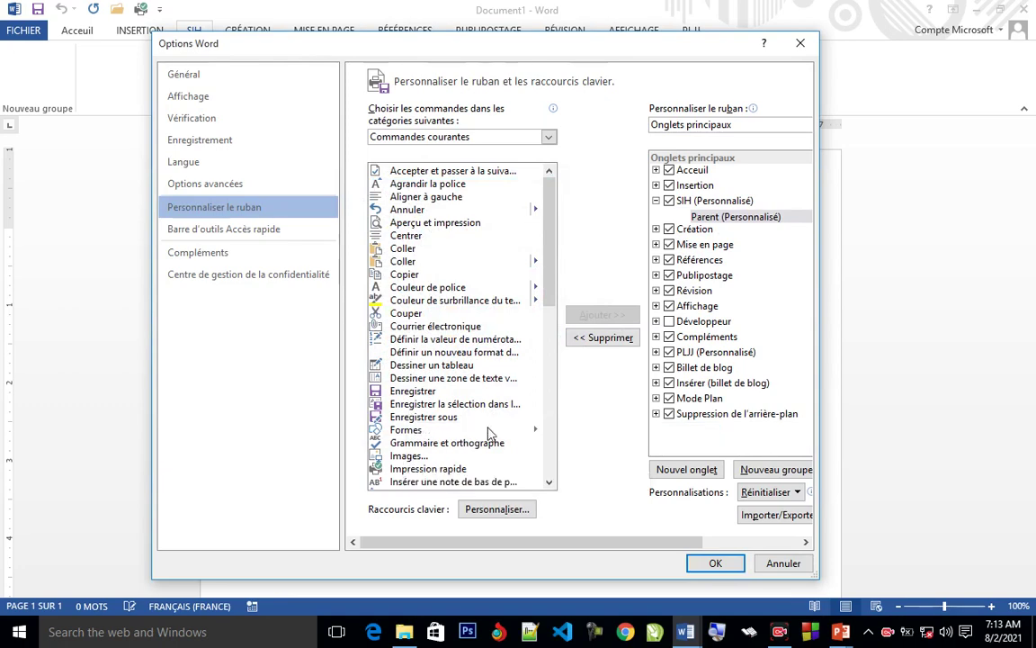
Add the Macros and Numérotation commands to the Parent group of the SIH tab, with Numérotation above Macros
click(549, 482)
click(549, 482)
click(549, 482)
click(549, 482)
click(548, 482)
click(549, 482)
click(549, 482)
click(549, 482)
click(548, 482)
click(549, 482)
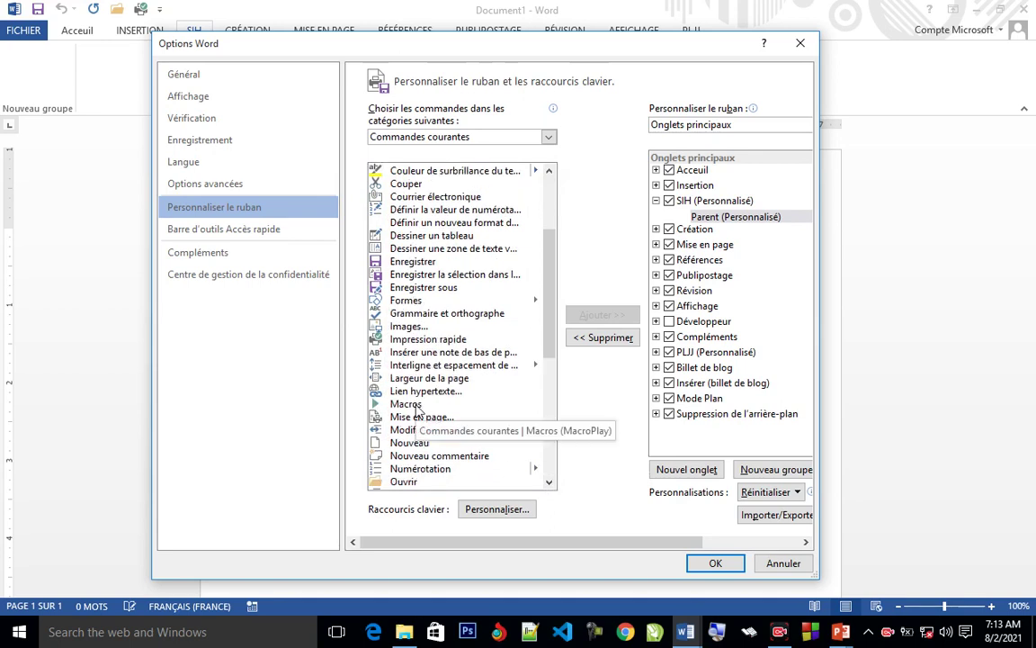
drag(417, 410, 733, 220)
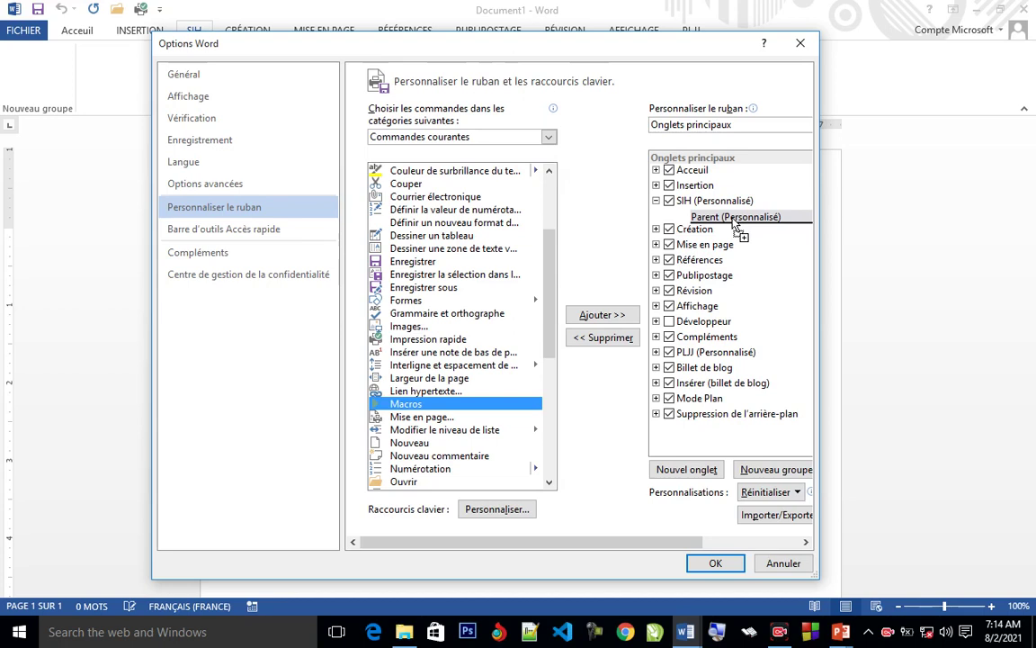
drag(733, 221, 733, 220)
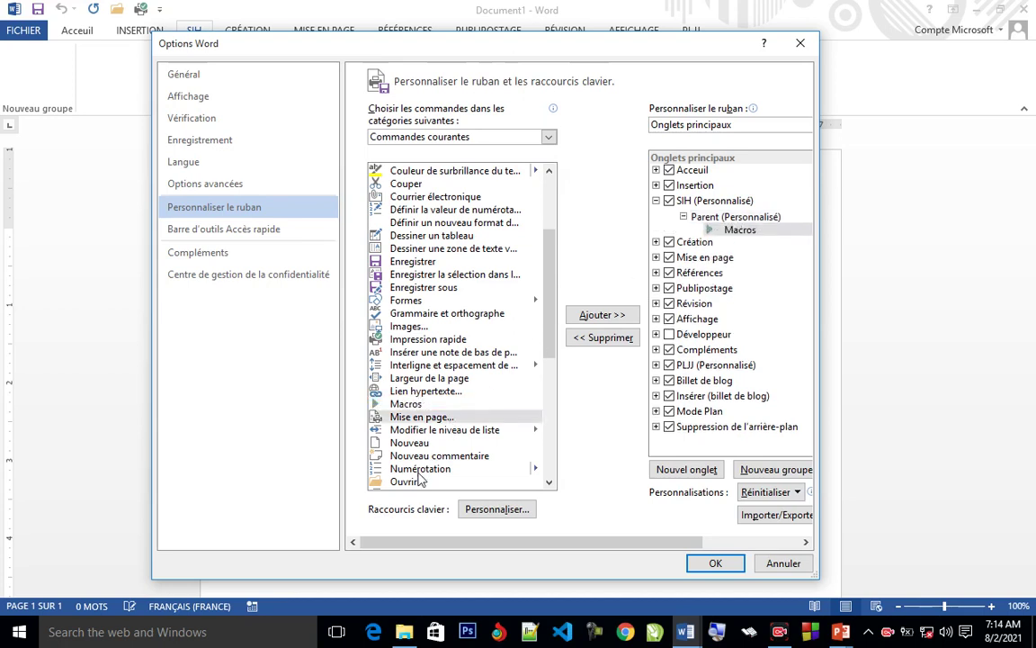
drag(421, 472, 760, 229)
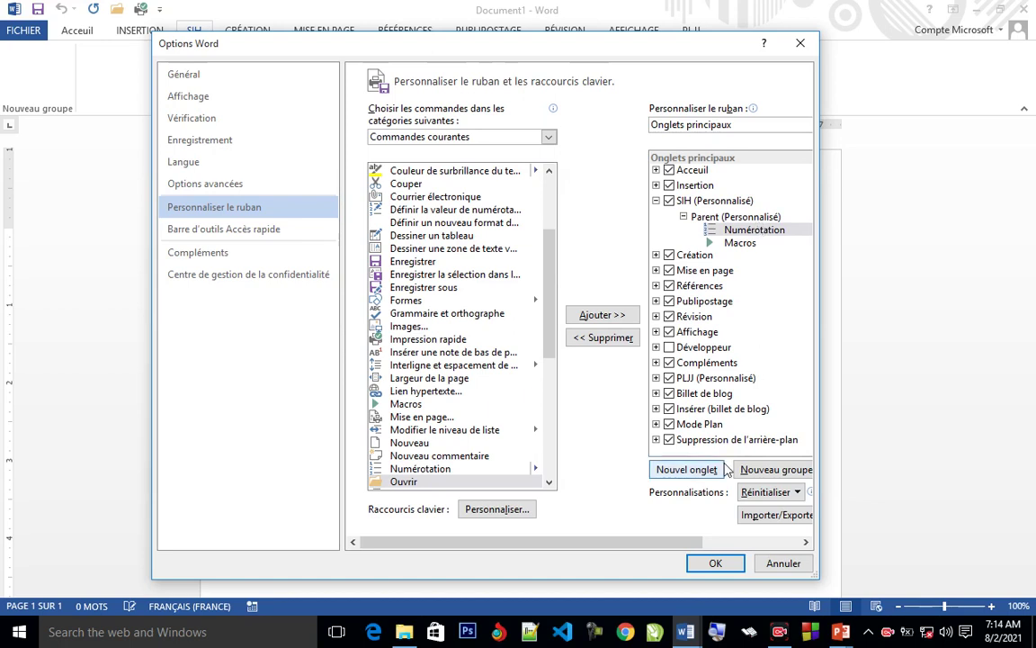
Add a group named PL with the microphone symbol to the SIH tab and place the Grammaire et orthographe command in it
click(755, 469)
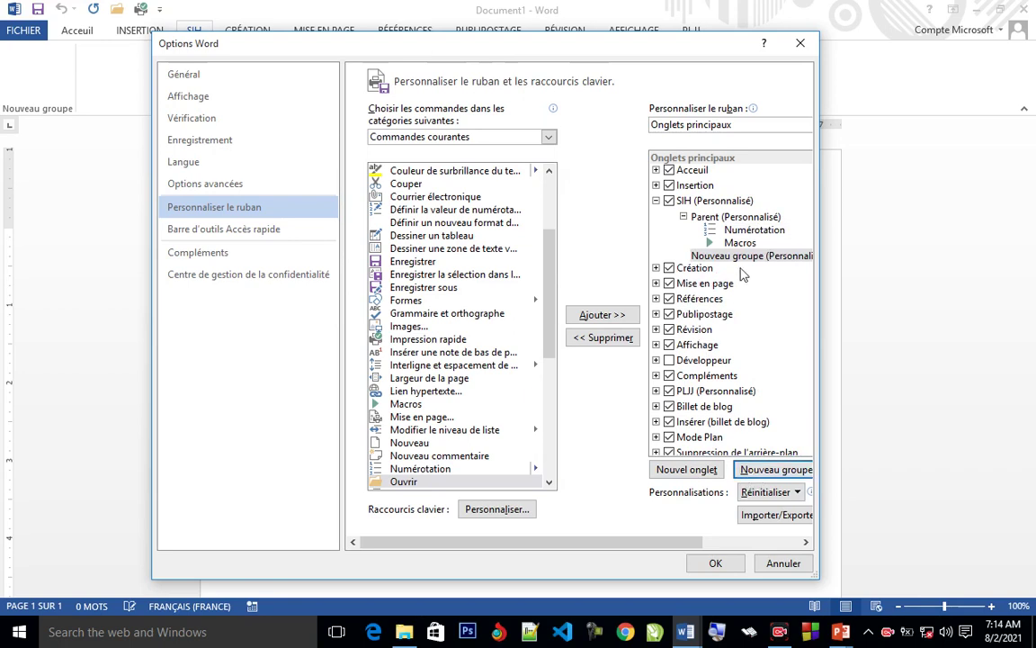
right_click(738, 257)
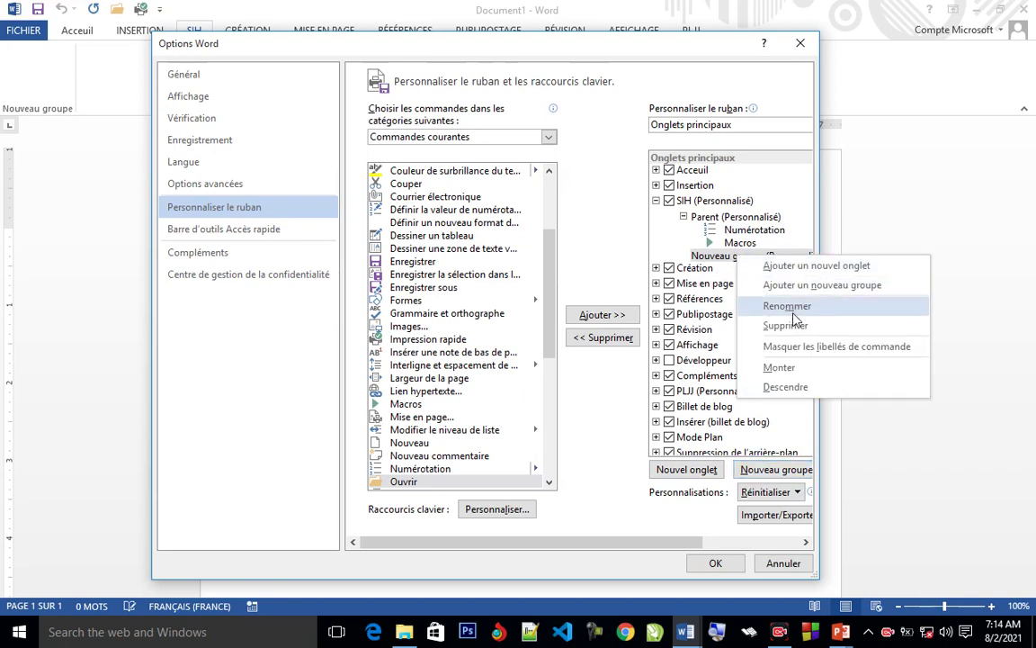
click(798, 315)
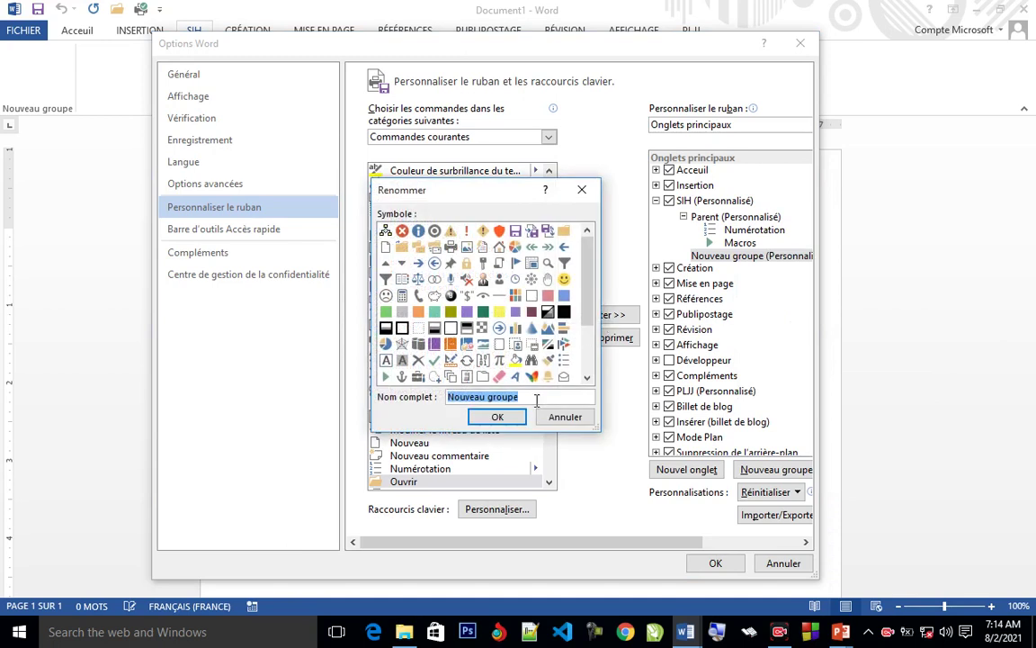
text(PL)
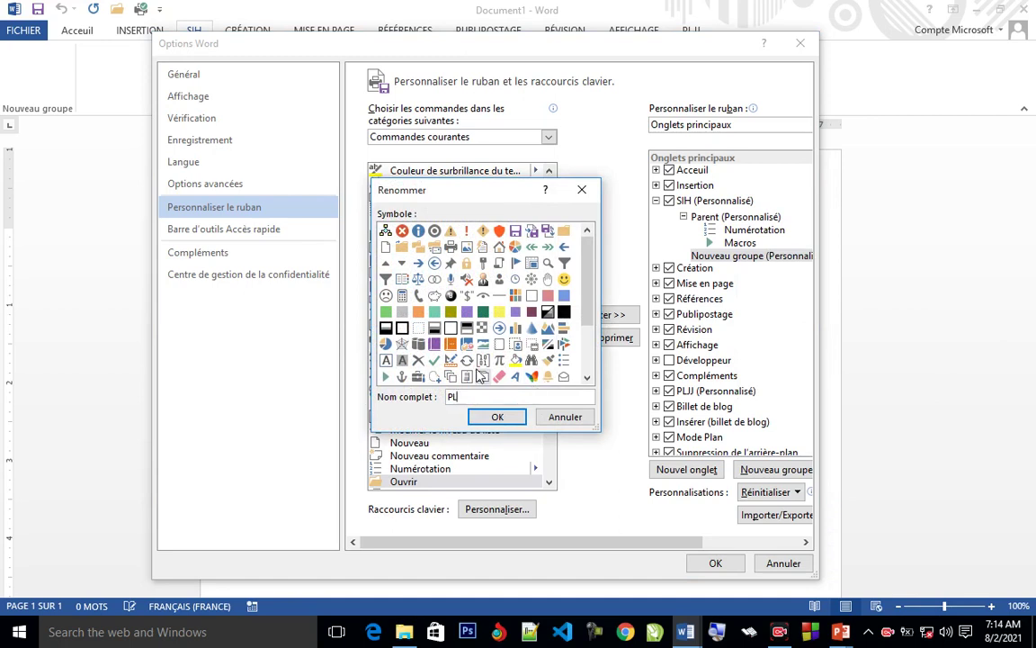
click(451, 279)
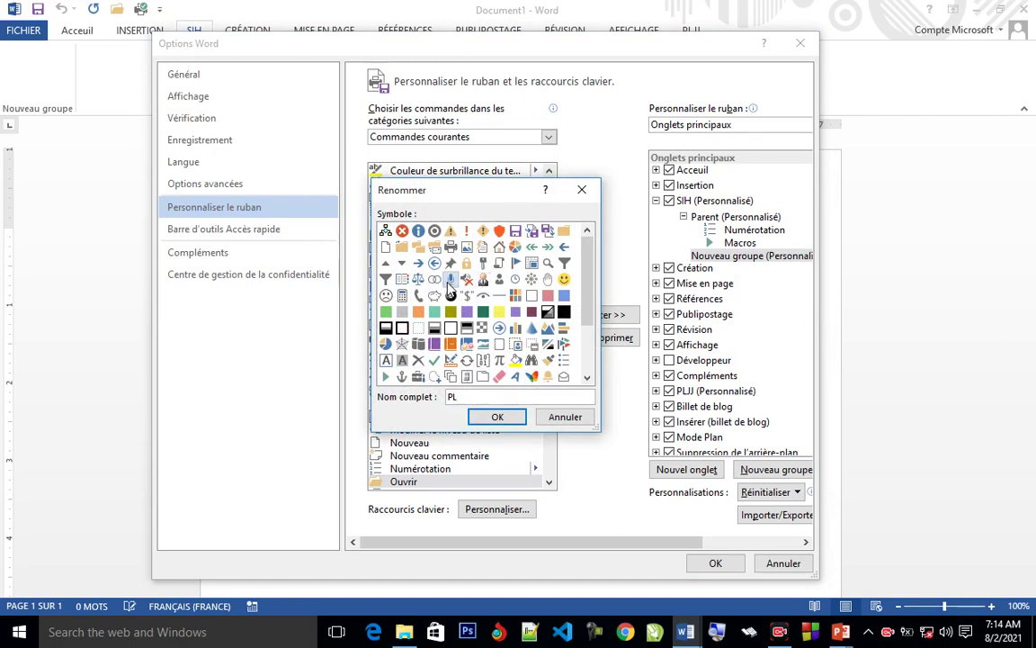
click(497, 418)
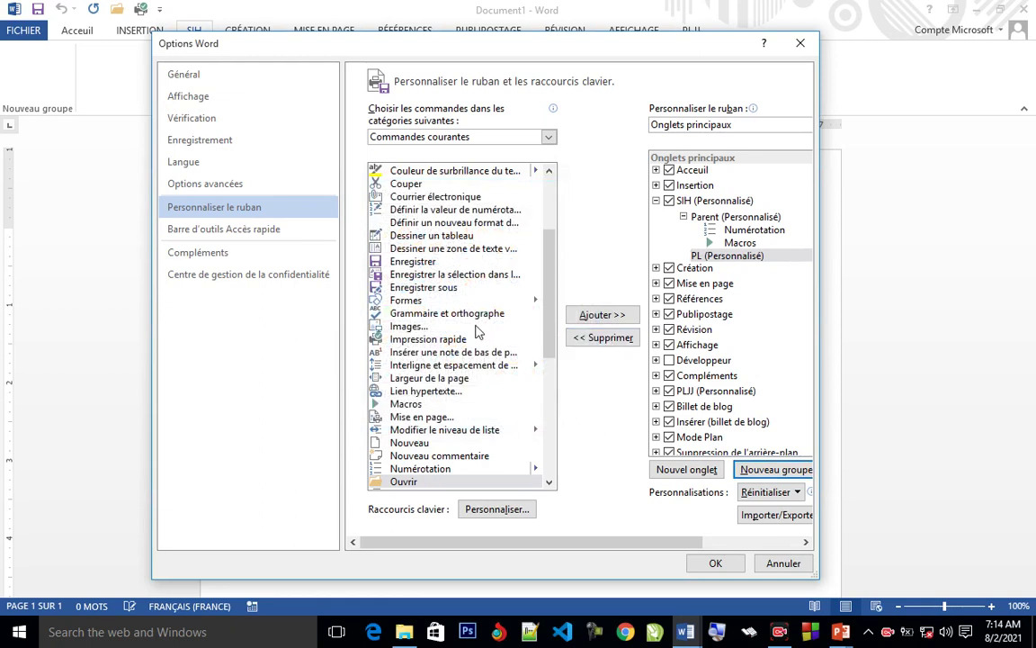
drag(466, 320, 726, 261)
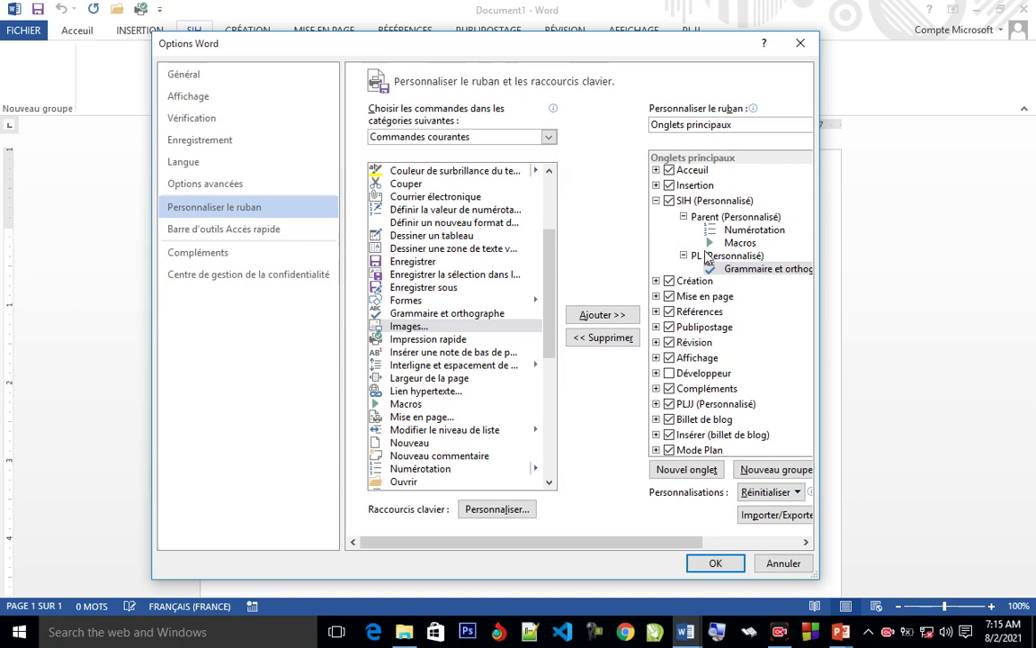
click(719, 563)
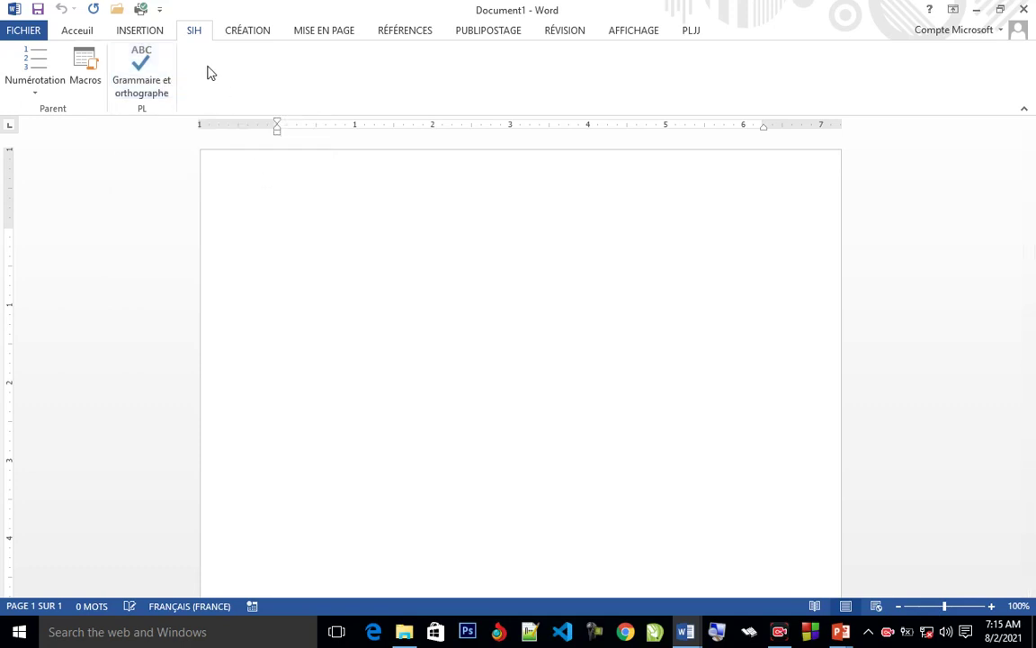
Delete the custom SIH tab from the ribbon and apply the change
right_click(195, 36)
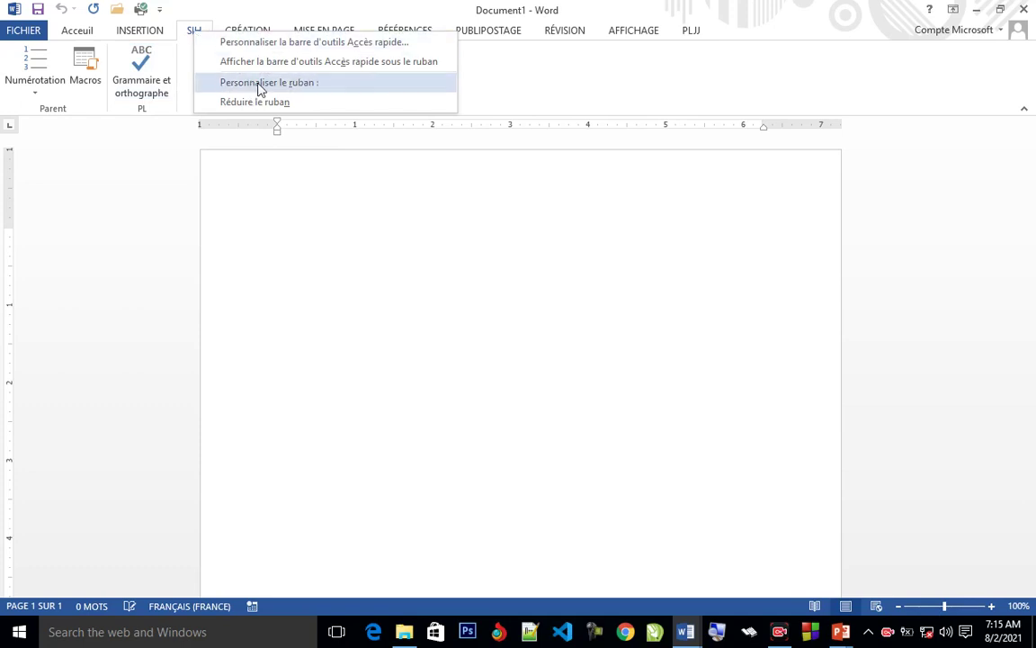
click(259, 85)
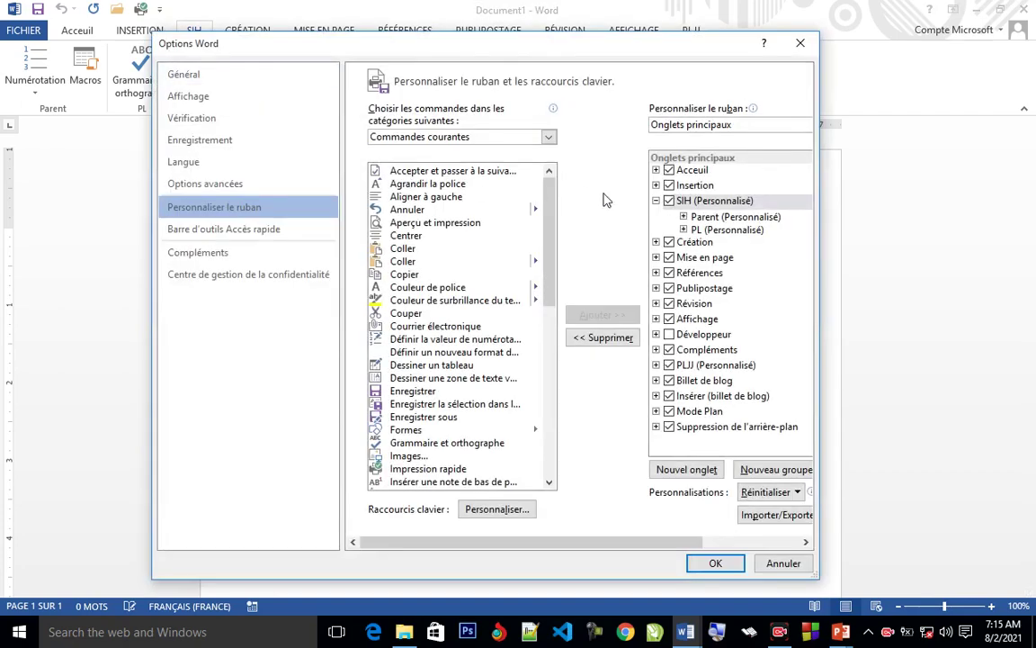
right_click(681, 205)
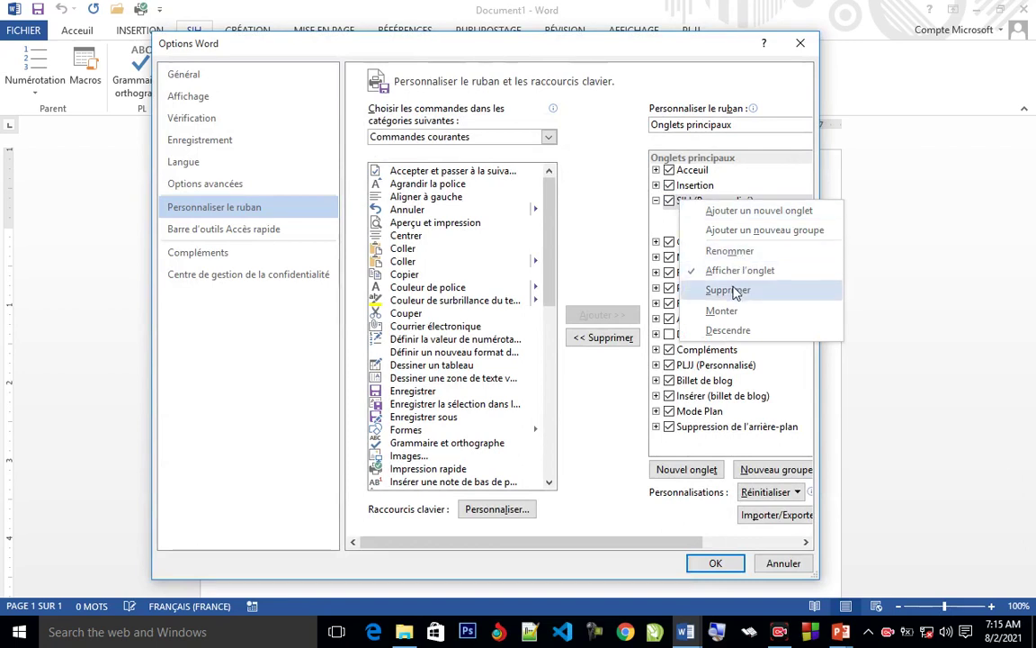
click(735, 291)
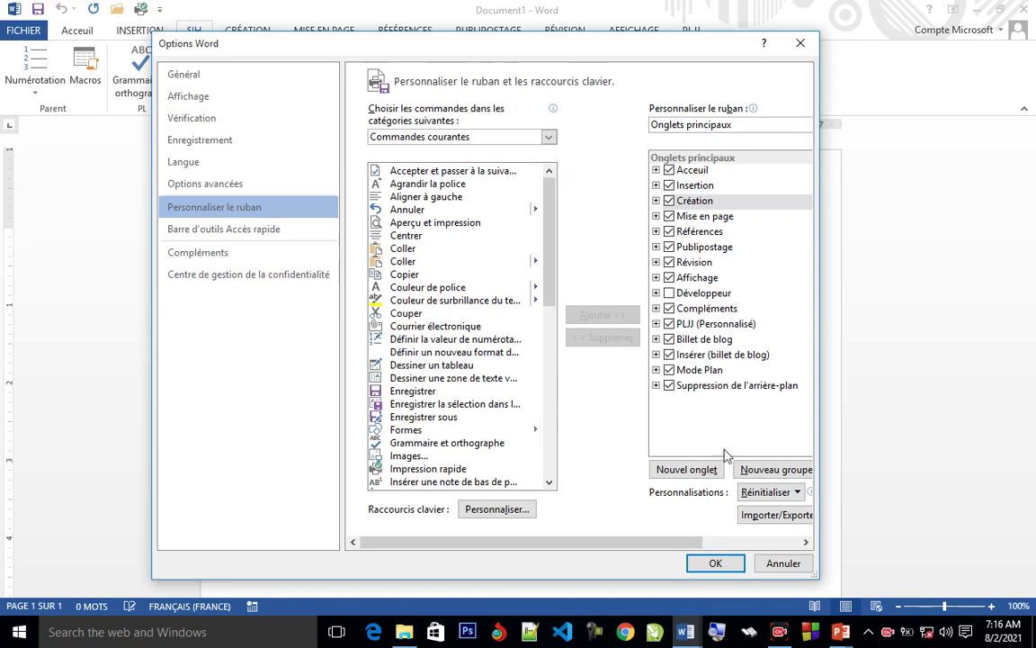
click(716, 563)
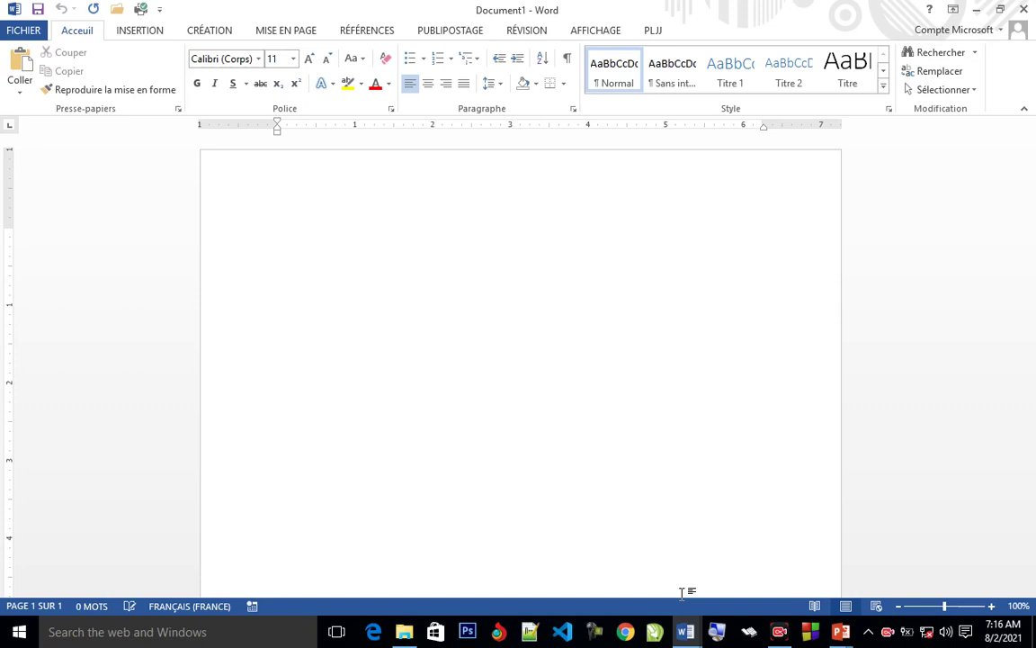
Switch to MS Word et MsPowerPoint.docx and review the instructions for creating a new document
mouse_move(685, 630)
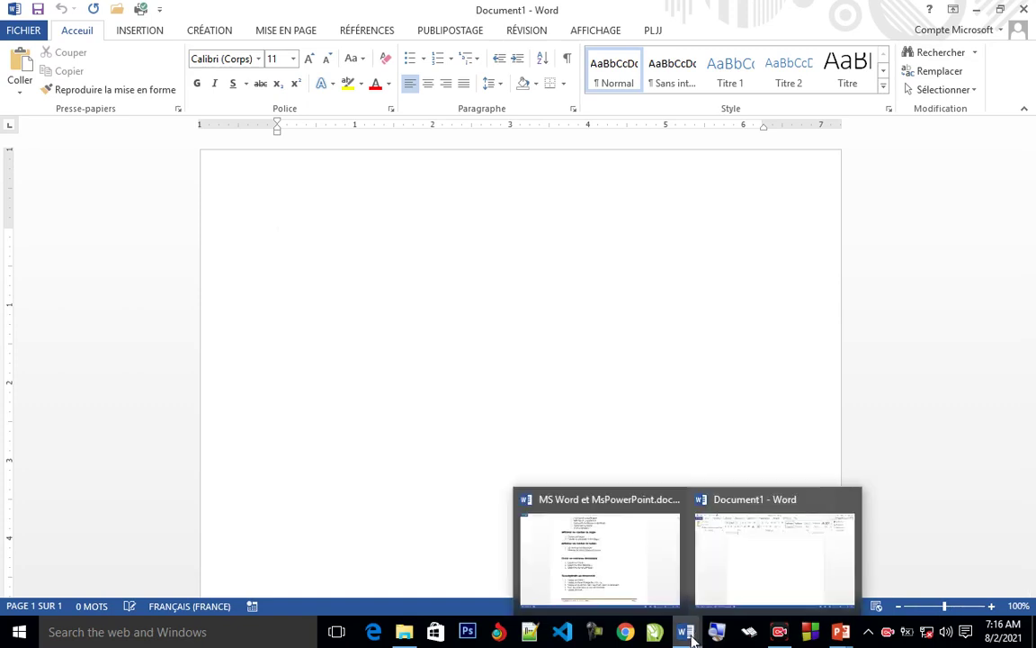
mouse_move(656, 583)
click(656, 579)
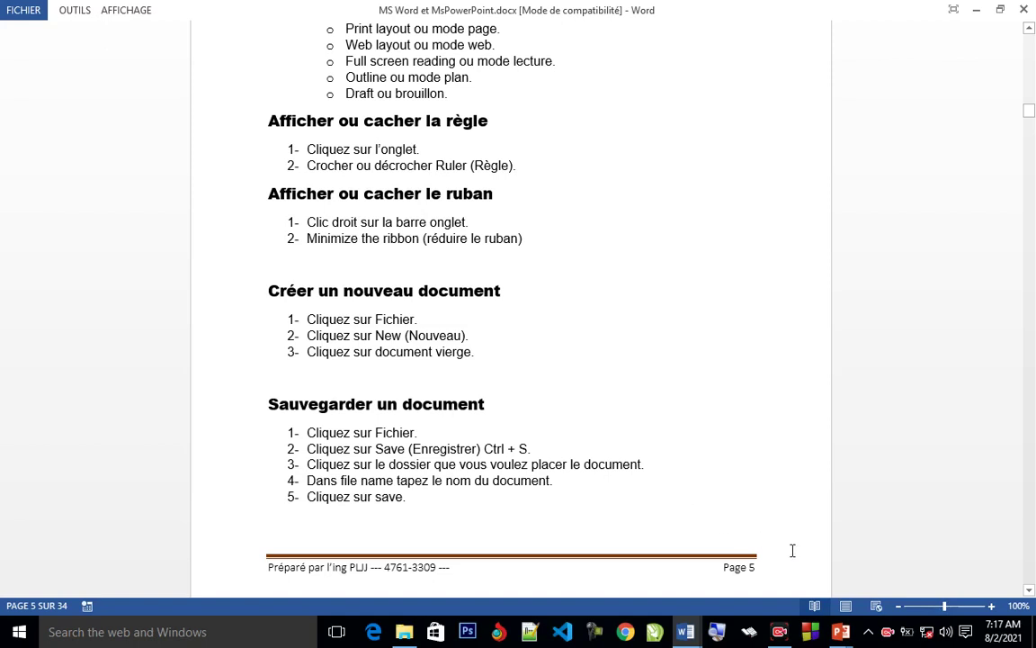
Return to Document1 and create a new blank document
mouse_move(687, 621)
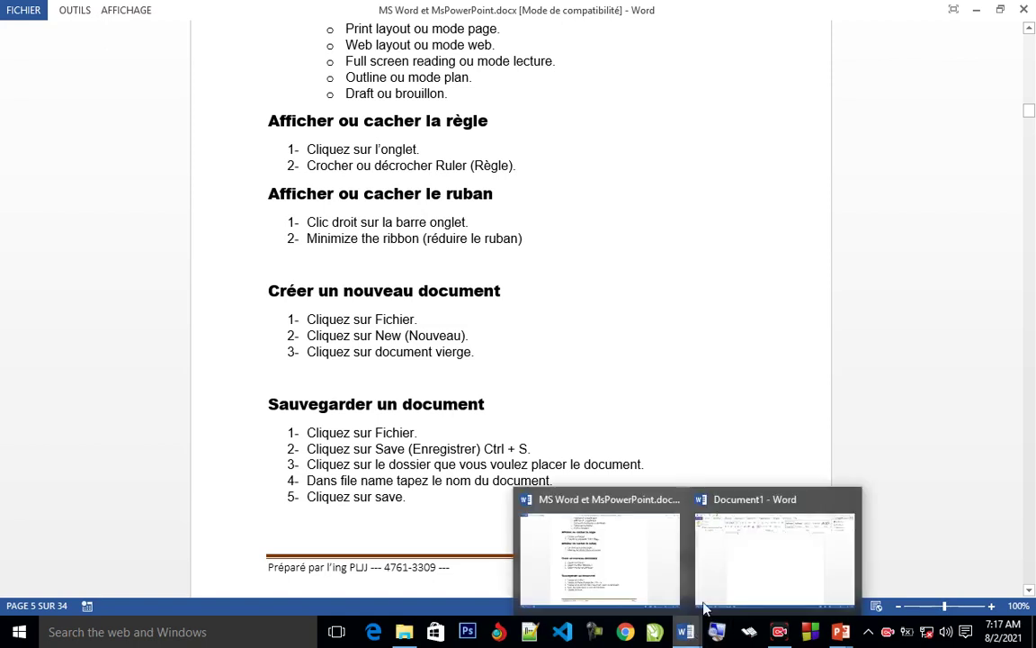
click(754, 547)
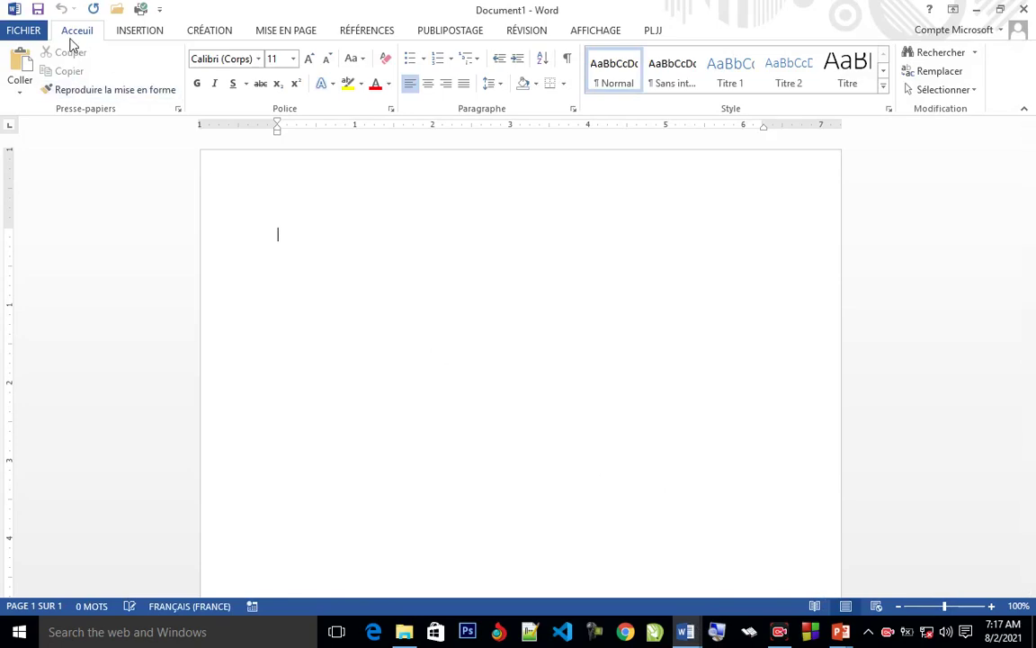
click(34, 33)
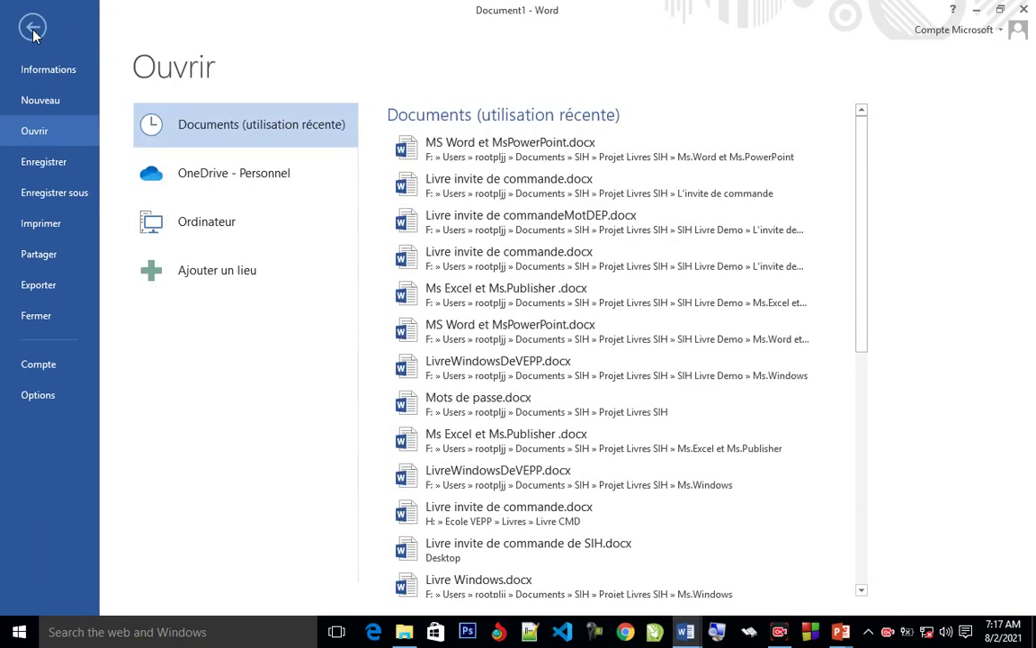
click(53, 99)
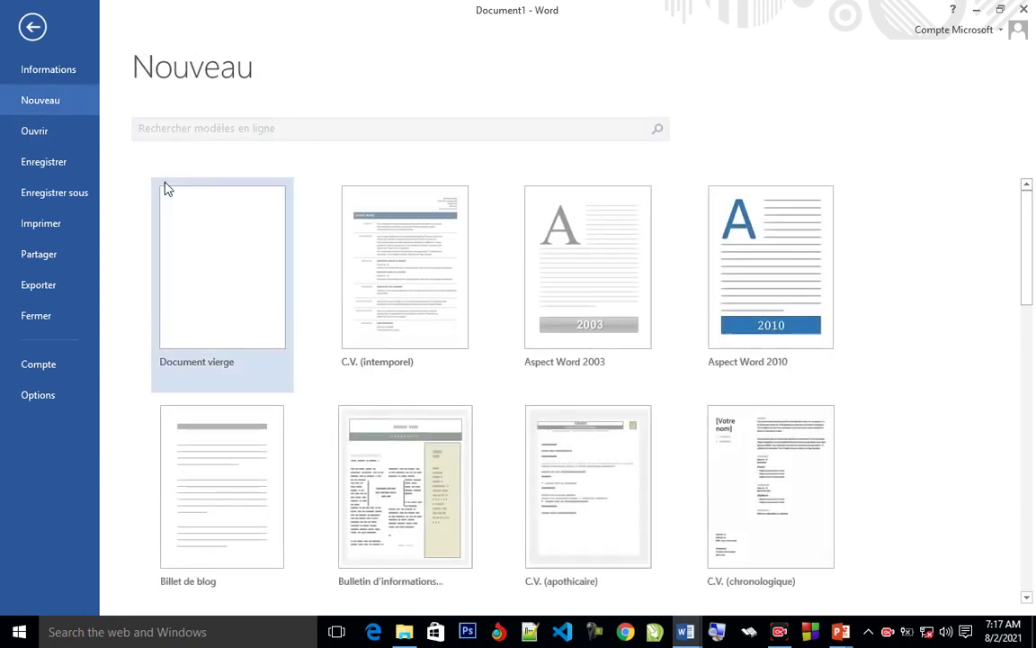
click(213, 245)
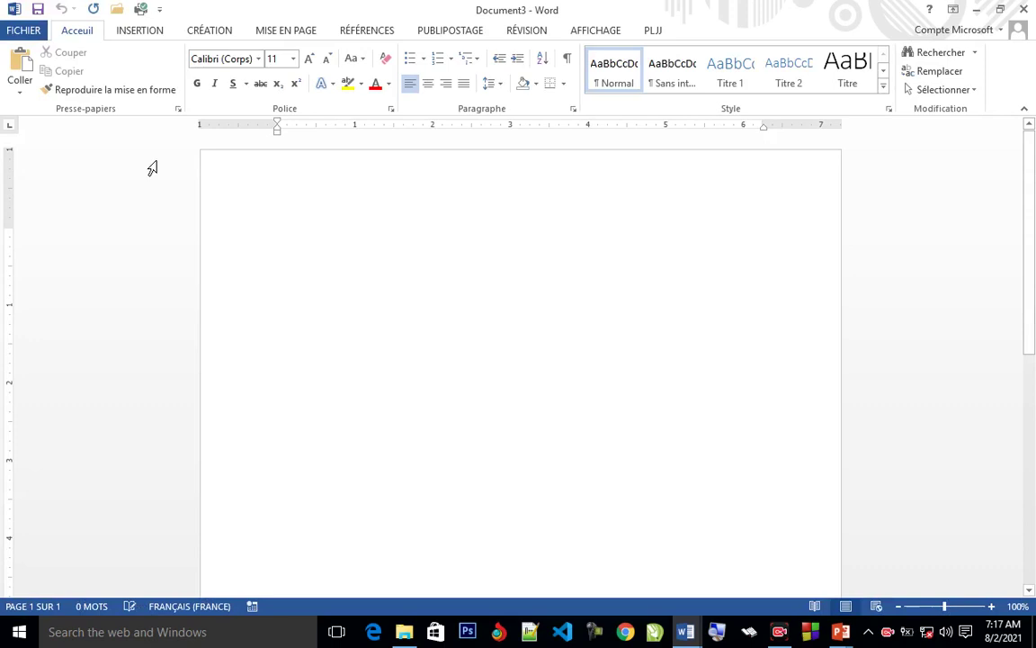
Create another document from the C.V. (intemporel) template
click(24, 32)
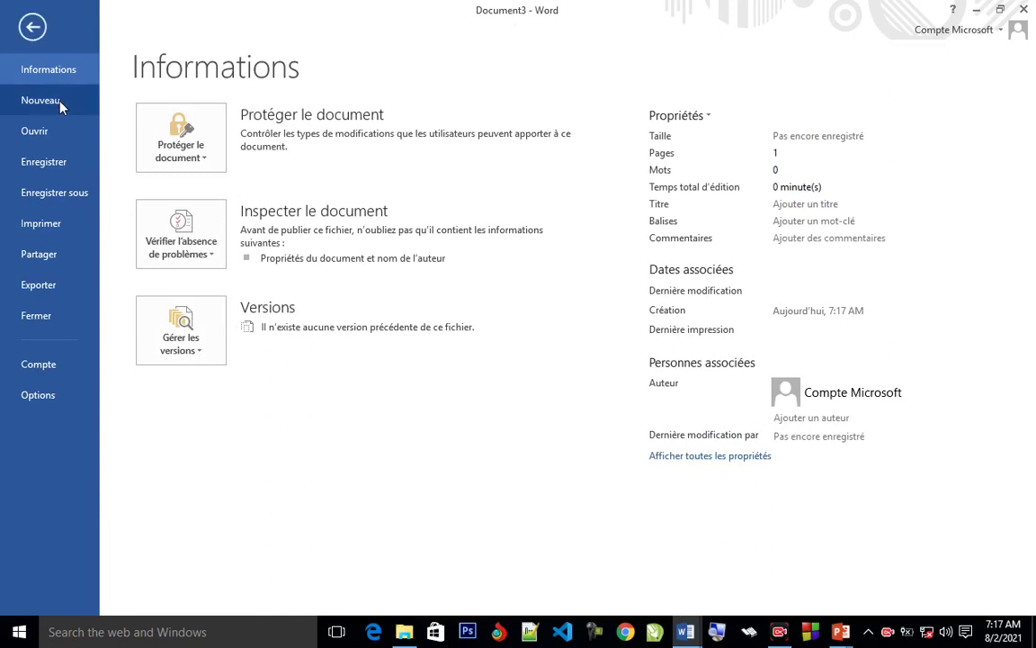
click(32, 26)
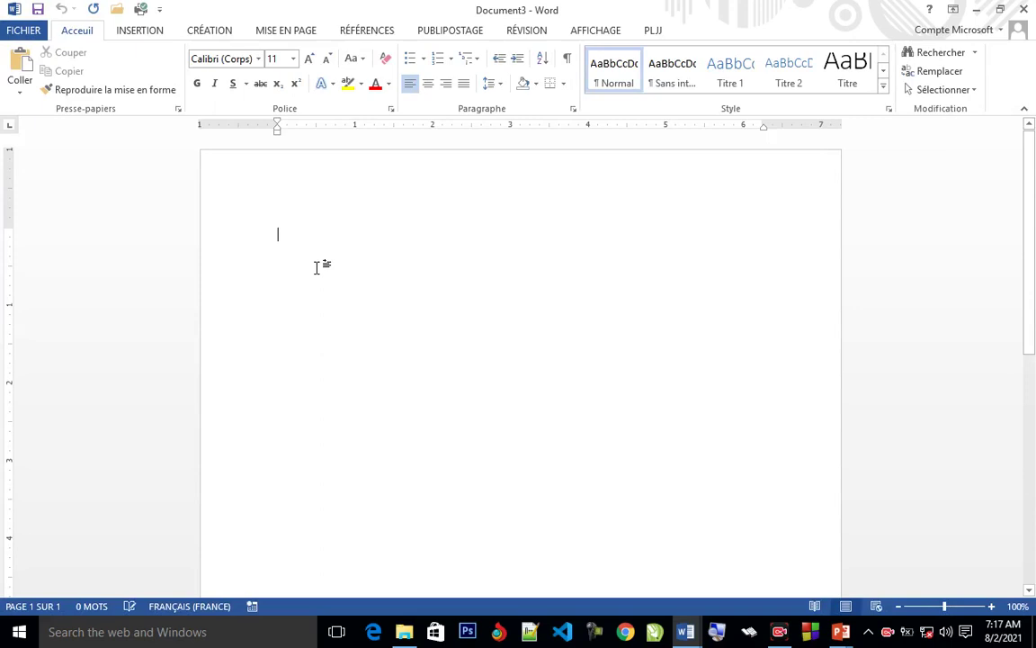
click(34, 34)
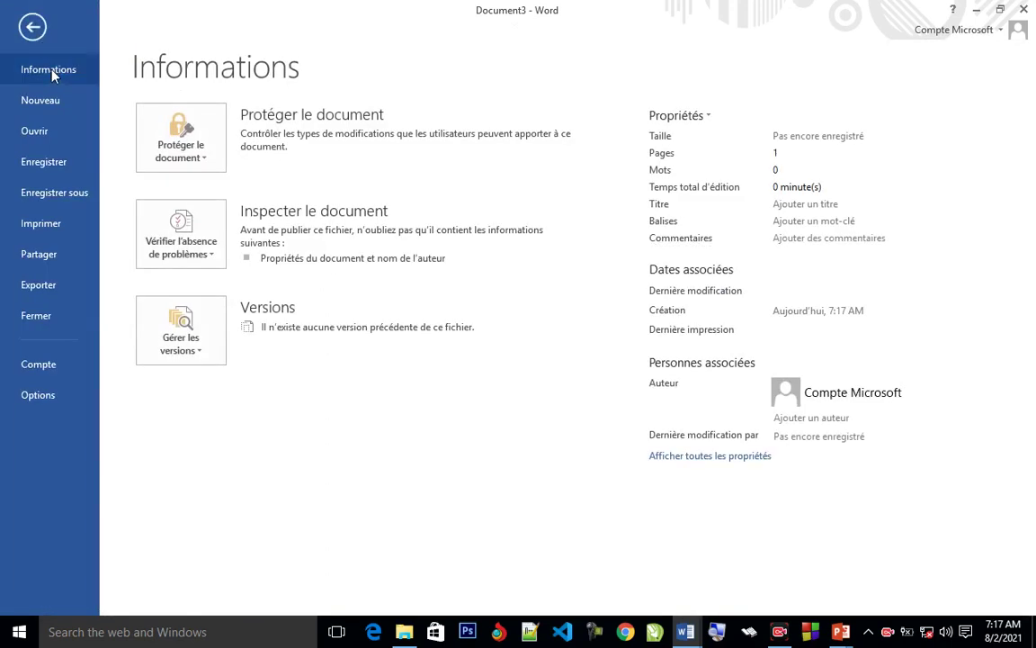
click(48, 102)
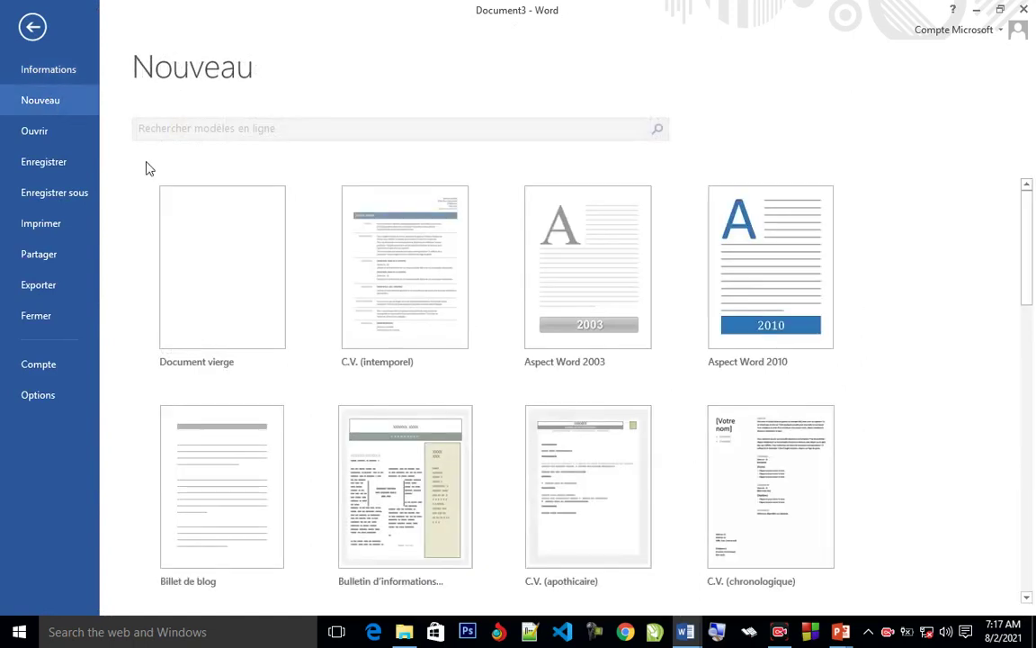
click(429, 326)
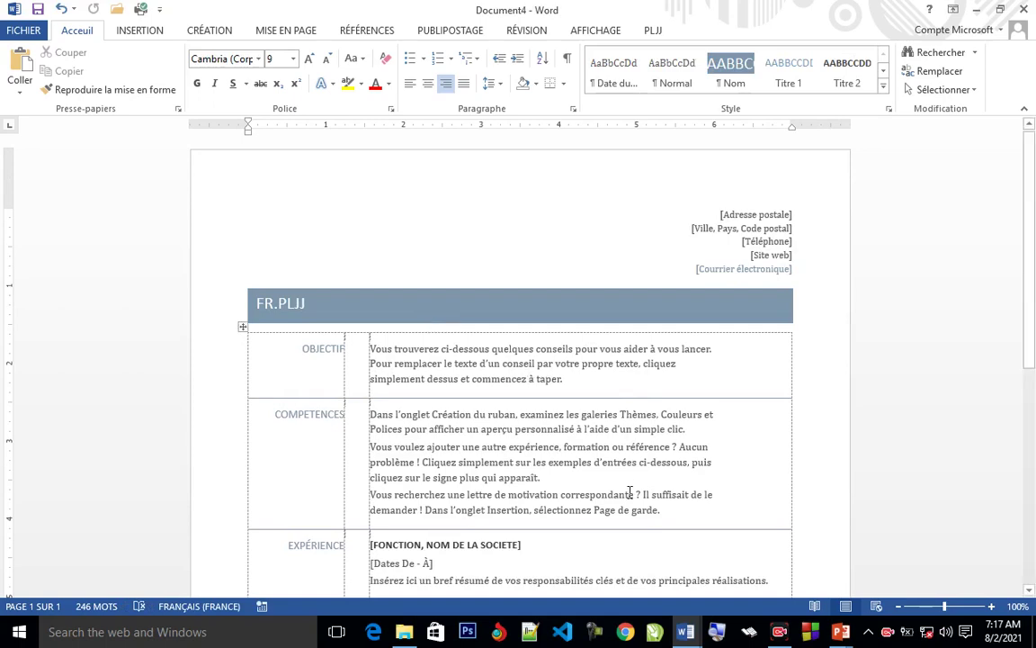
Switch to Document1 and enter the heading "Exo 1" on the first line, followed by a new paragraph
mouse_move(688, 634)
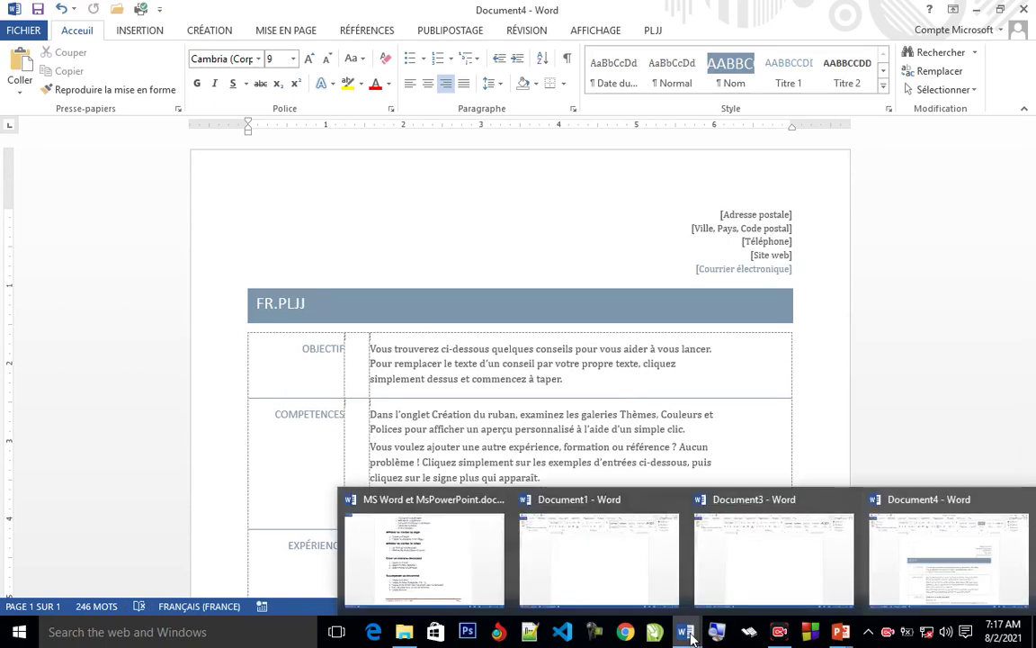
click(636, 573)
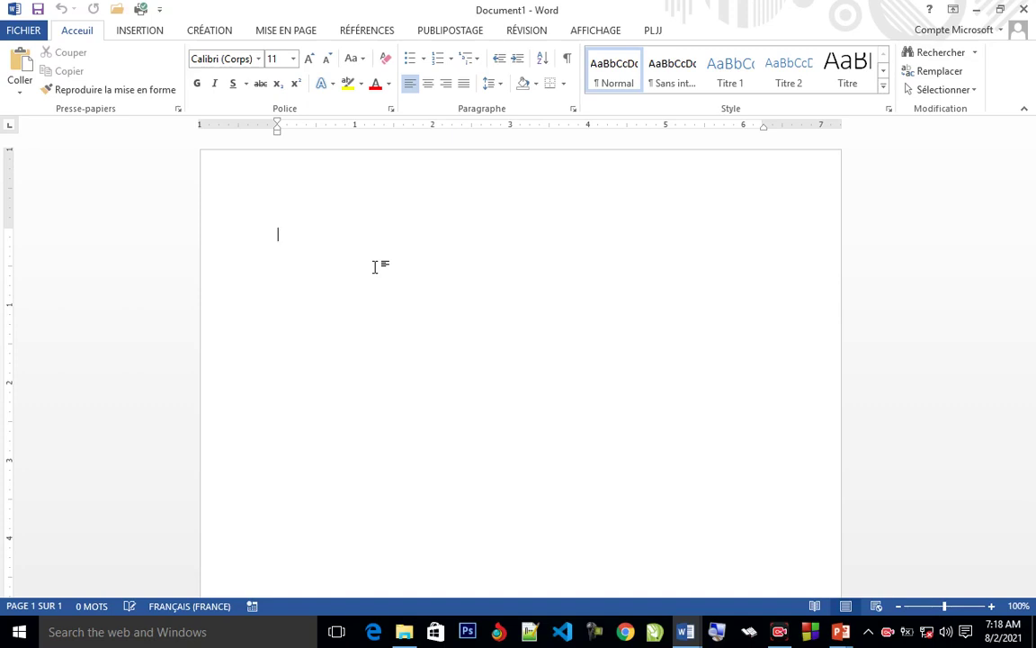
text(Exo q)
key(BackSpace)
text(1)
key(Return)
Review MS Word et MsPowerPoint.docx from its cover to the page 5 instructions on creating and saving a document
mouse_move(686, 630)
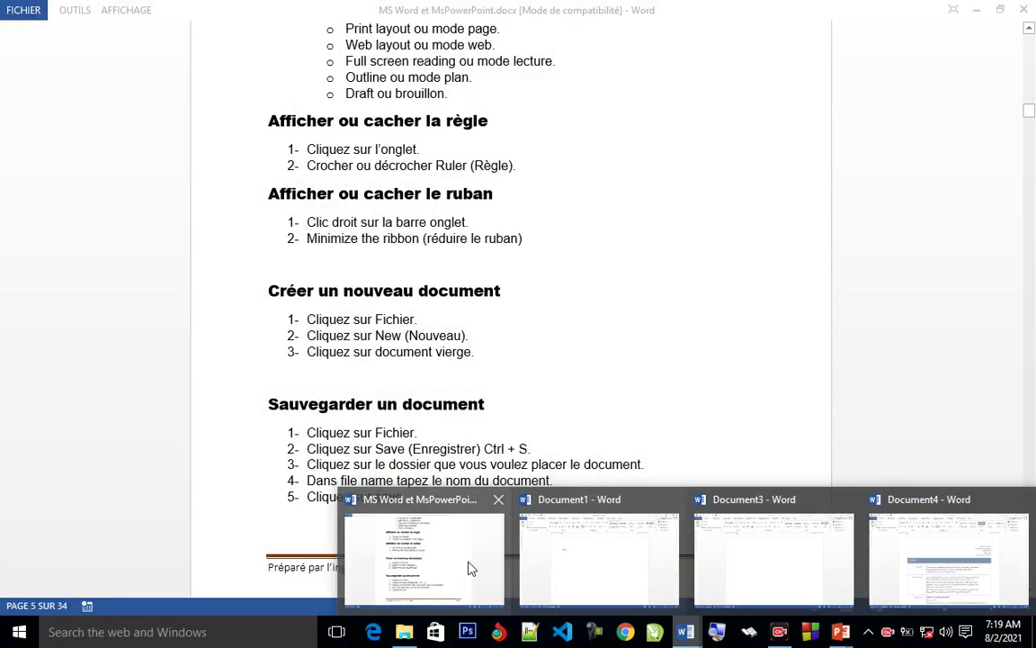
click(469, 567)
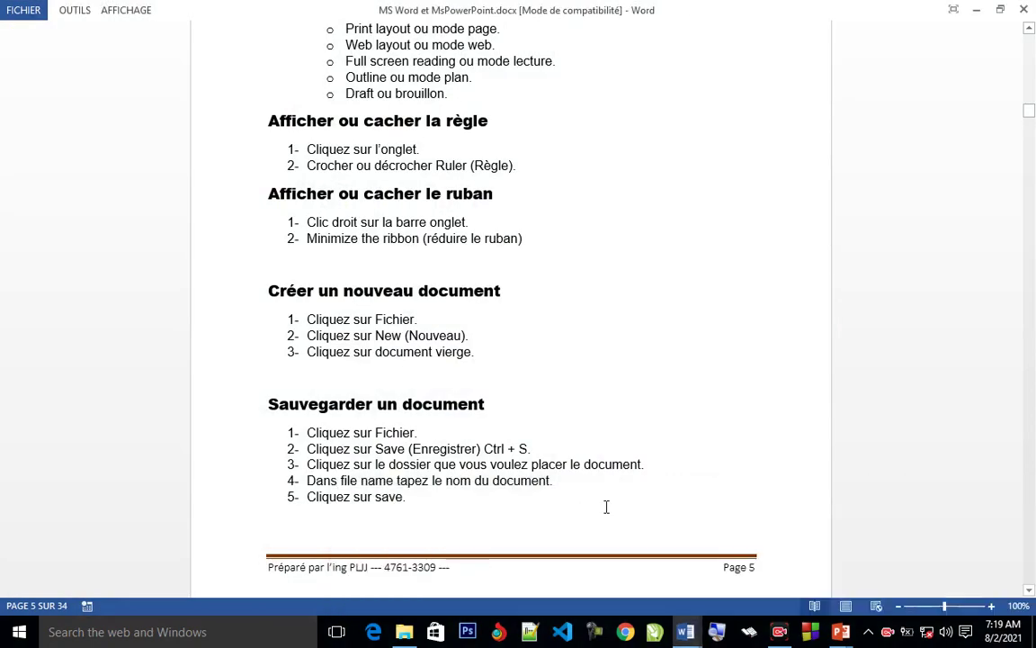
click(1031, 29)
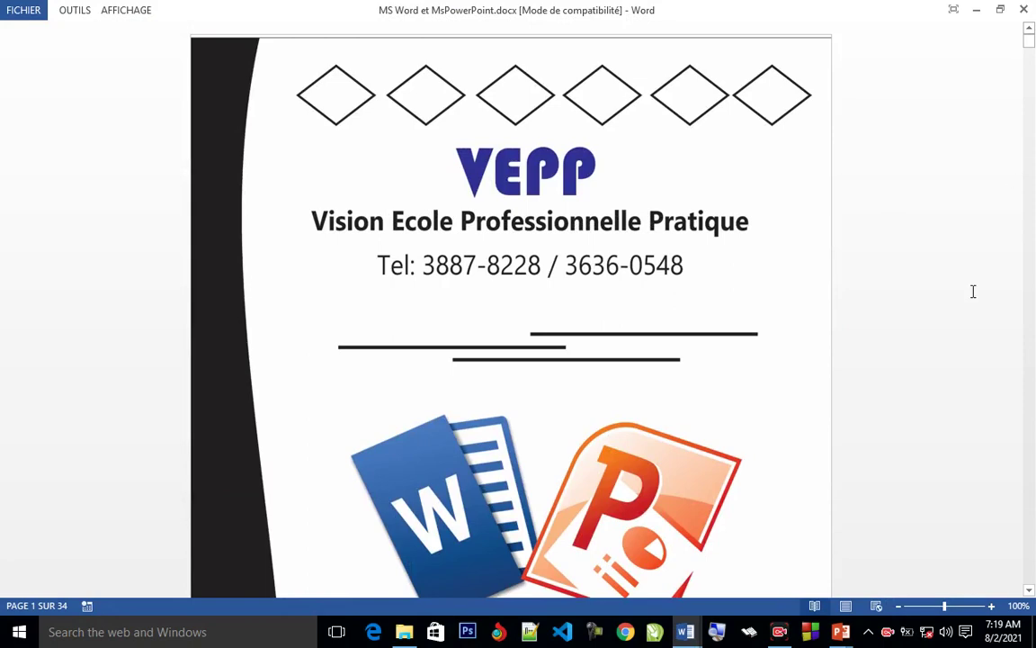
click(1030, 591)
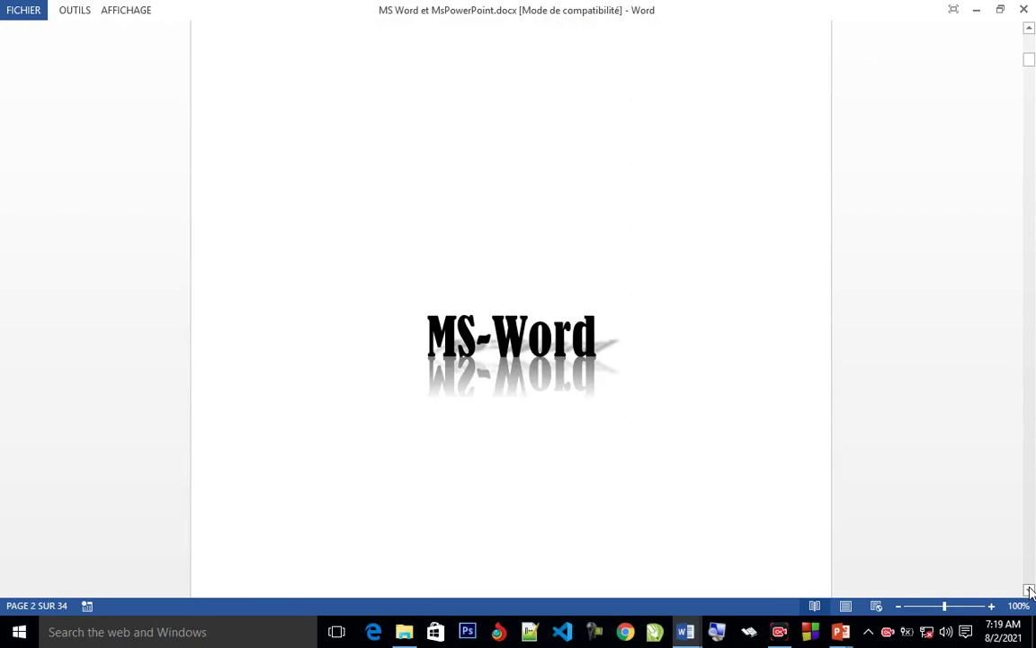
click(1030, 591)
click(1030, 591)
click(1030, 591)
click(1030, 591)
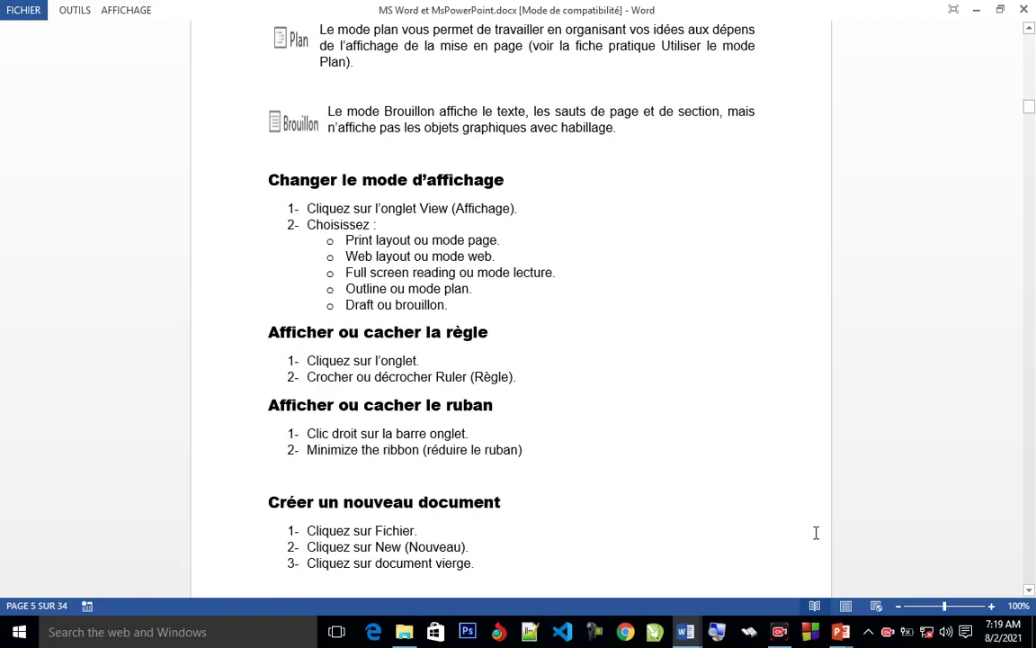
scroll(816, 532, down, 5)
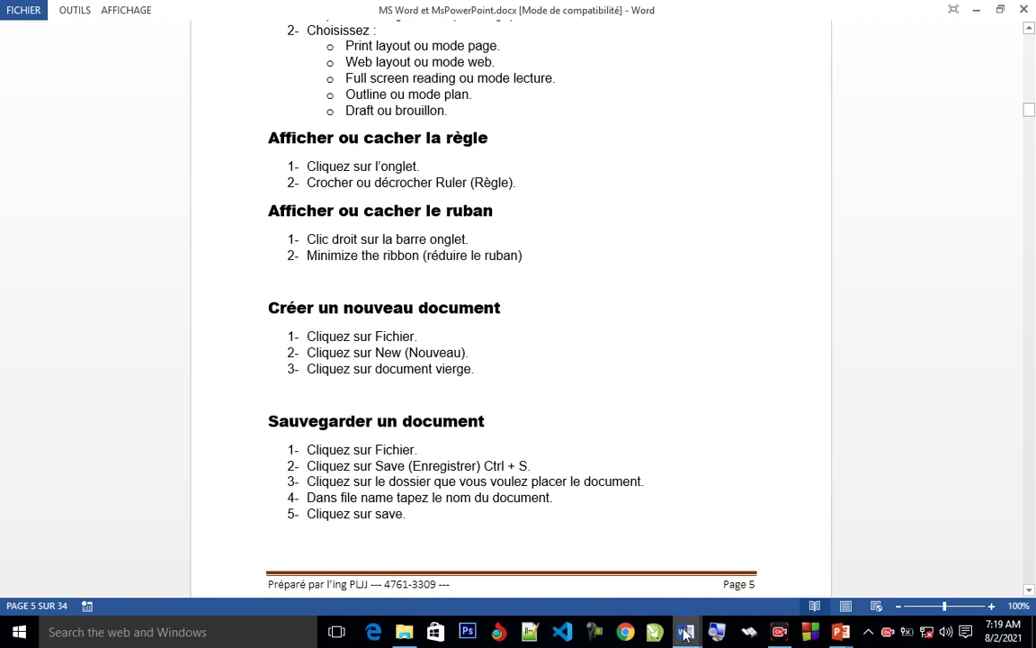
Return to Document1 and generate sample paragraphs below "Exo 1" with the function =lorem(4,5)
mouse_move(686, 634)
click(631, 557)
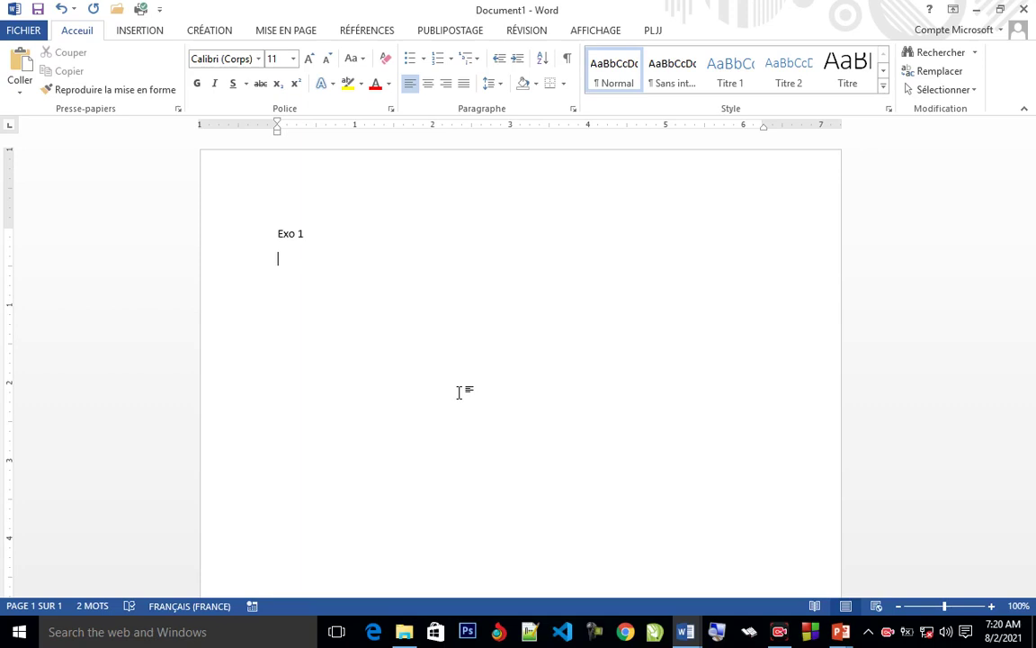
text(=lorem()
text(4,5)
key(Return)
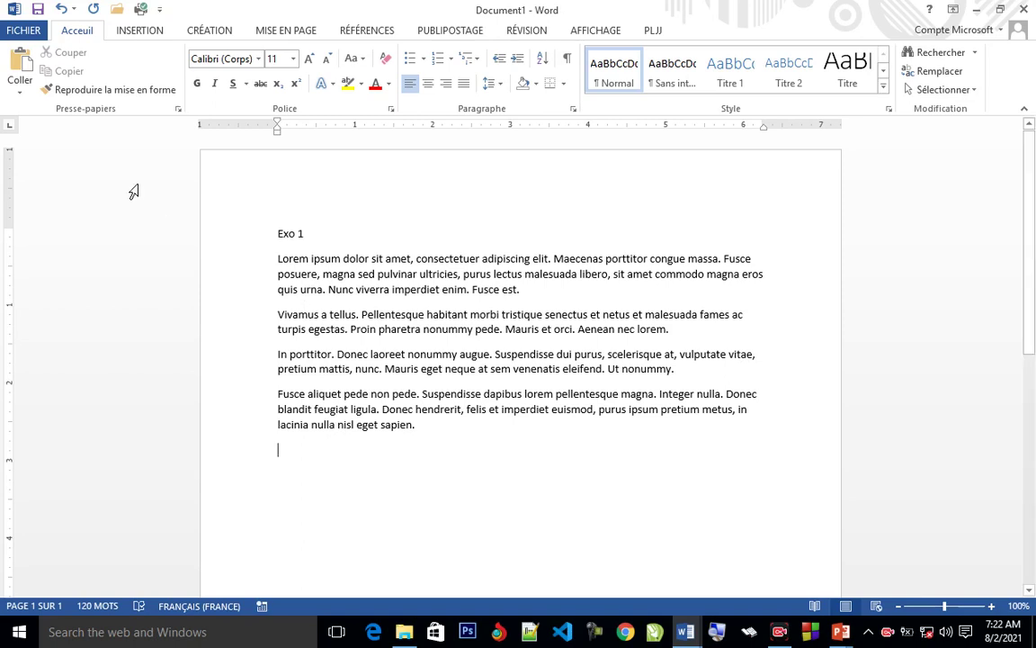
Save the document on the computer in the Documents folder as a Word document named "test"
click(29, 29)
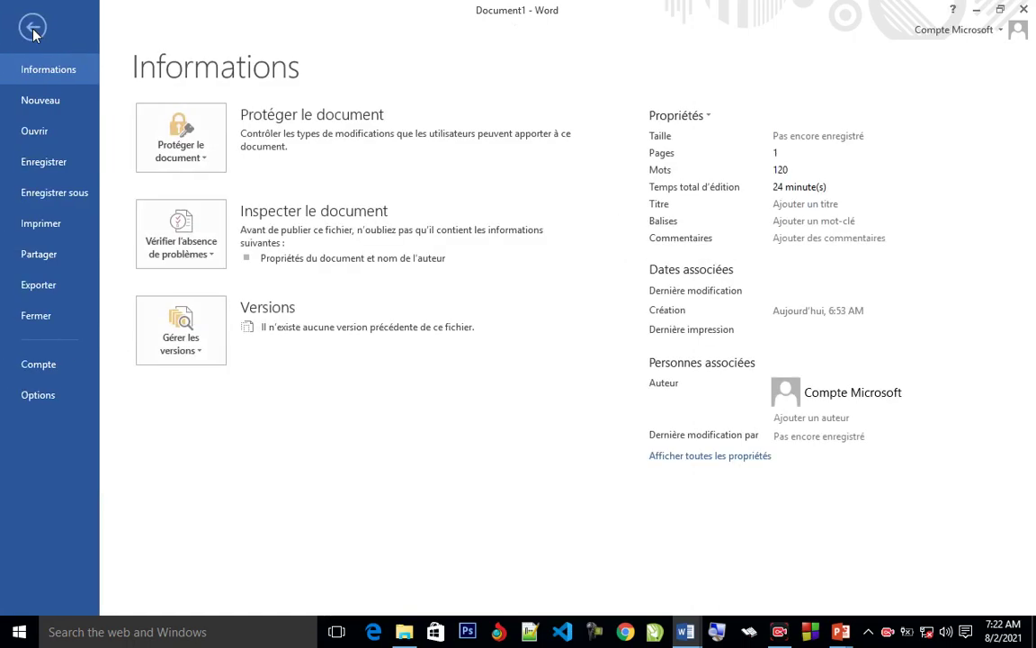
click(55, 163)
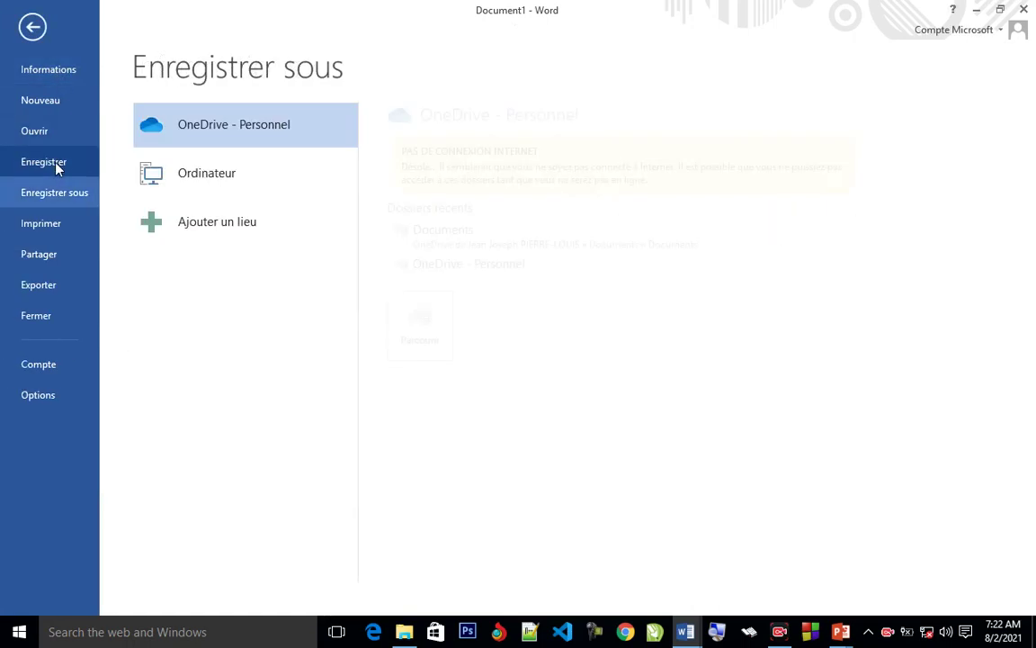
click(203, 179)
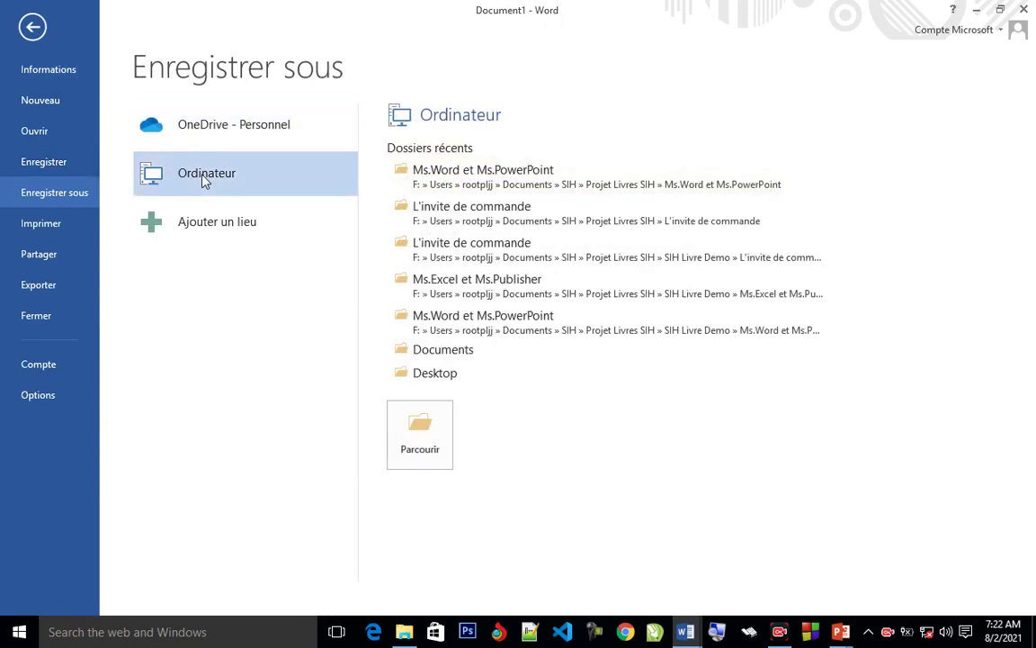
click(429, 460)
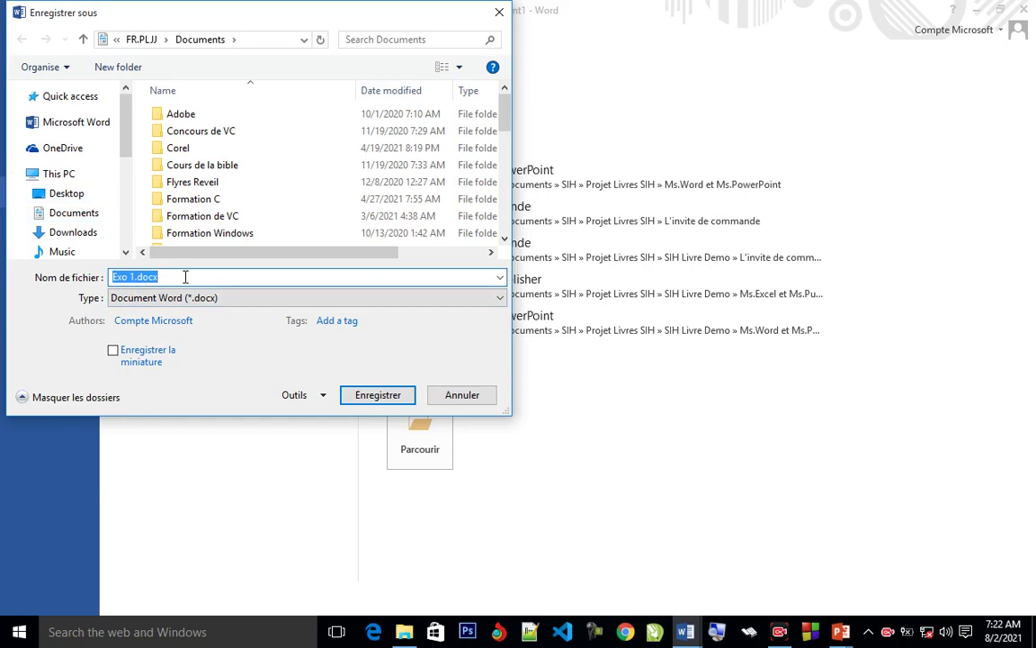
key(BackSpace)
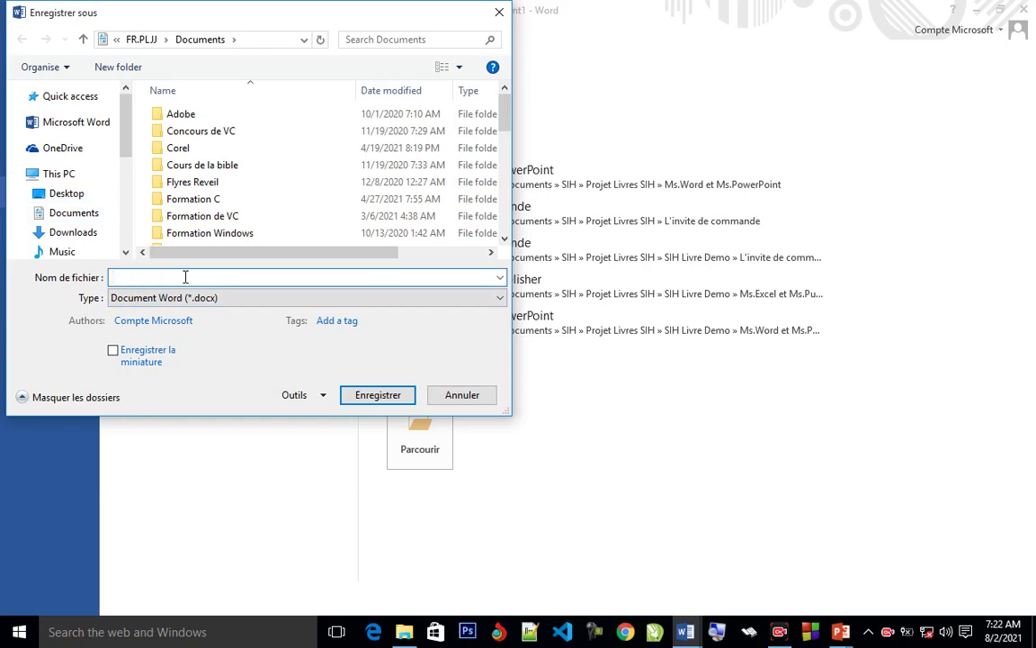
text(test)
click(357, 396)
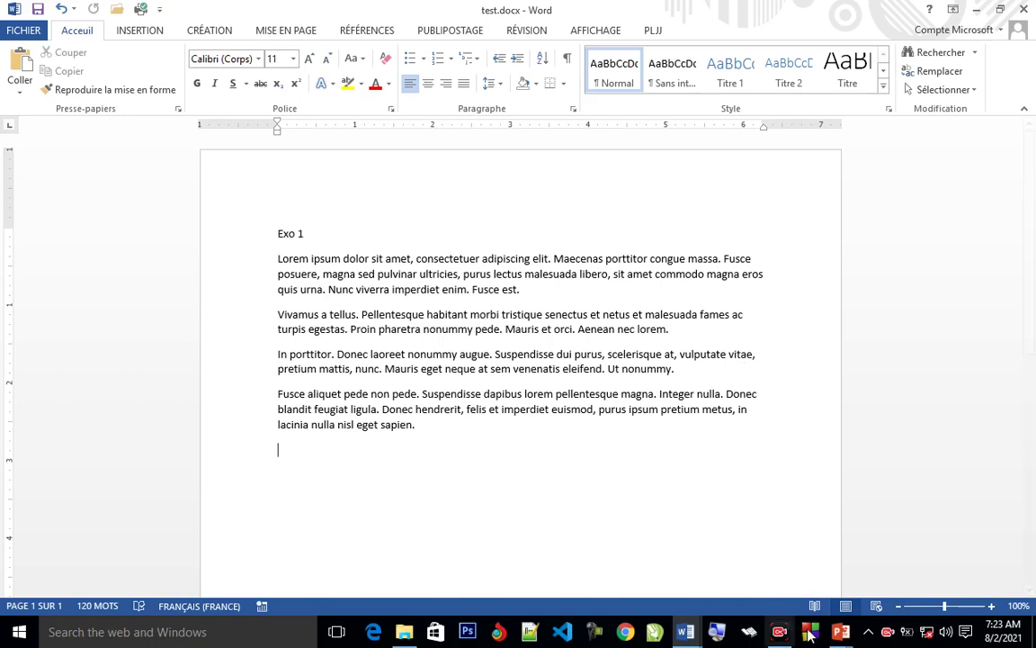
Switch to PowerPoint to show the sponsorship slide of PUB 2 de SIH.pptx
mouse_move(839, 635)
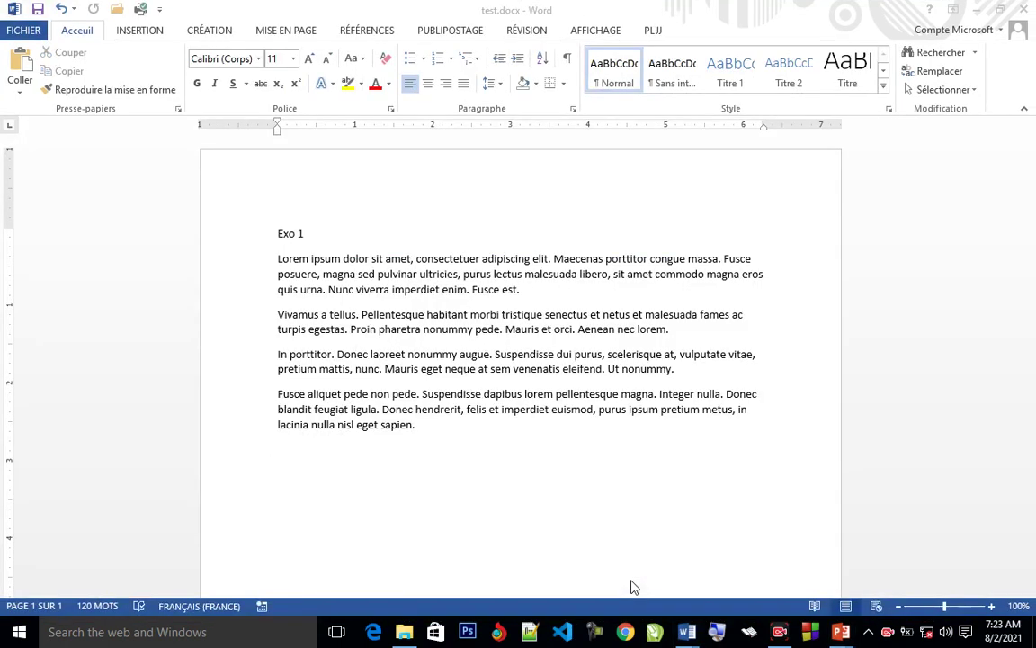
key(alt+Tab)
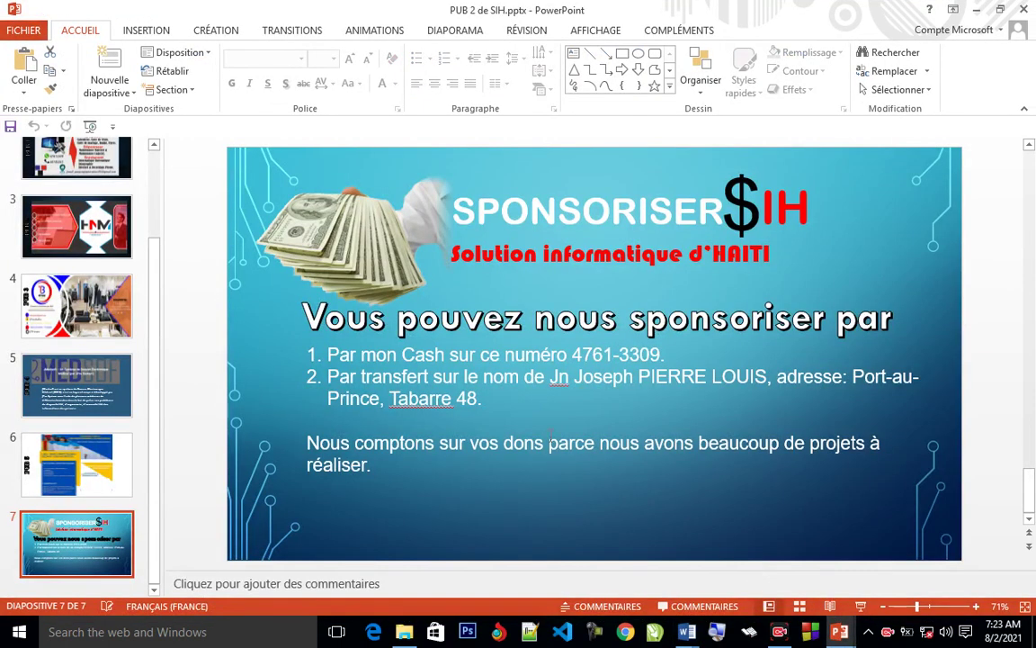